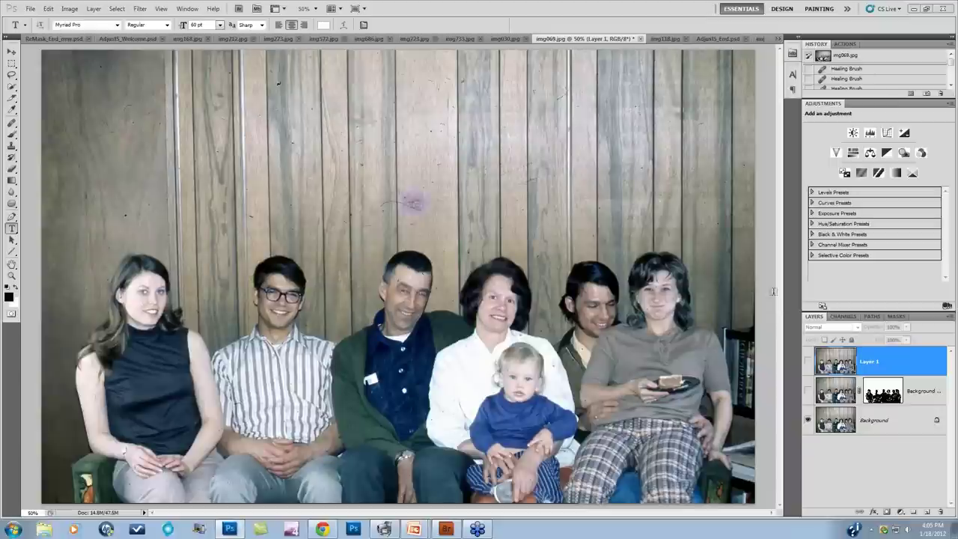
# Step: Examine the dust, scratches and purple stain on the unretouched family photo at 100% and at full view
pyautogui.hotkey('ctrl', '=')
pyautogui.hotkey('ctrl', '=')
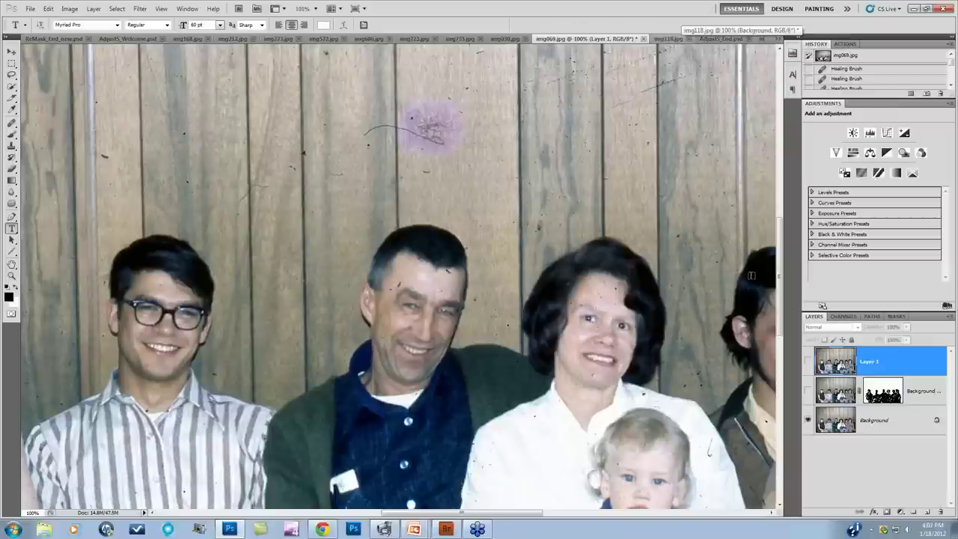
pyautogui.hotkey('ctrl', '-')
pyautogui.hotkey('ctrl', '-')
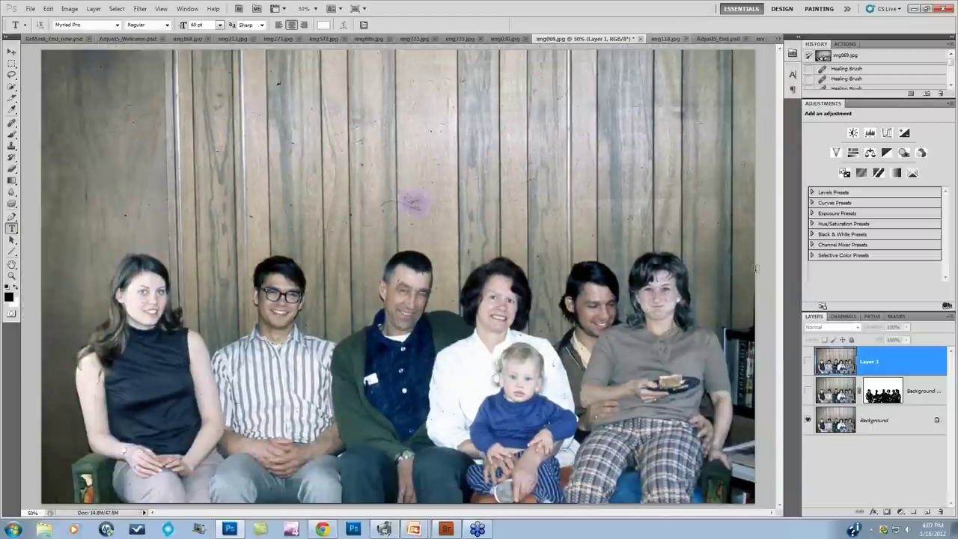
pyautogui.hotkey('ctrl', '-')
pyautogui.hotkey('ctrl', '+')
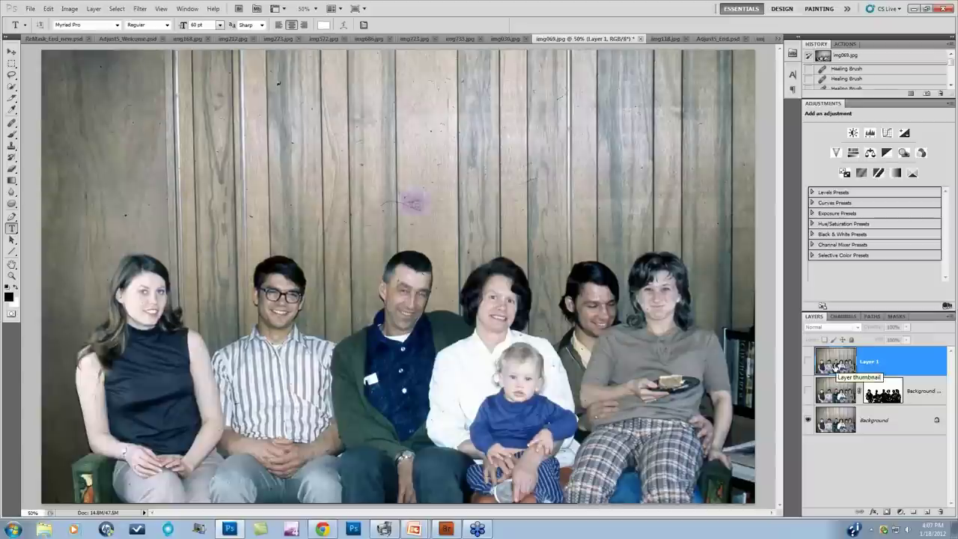
# Step: Show the masked Background copy layer in img069.jpg, toggling it to compare the cleaned wall paneling with the original scan
pyautogui.click(808, 391)
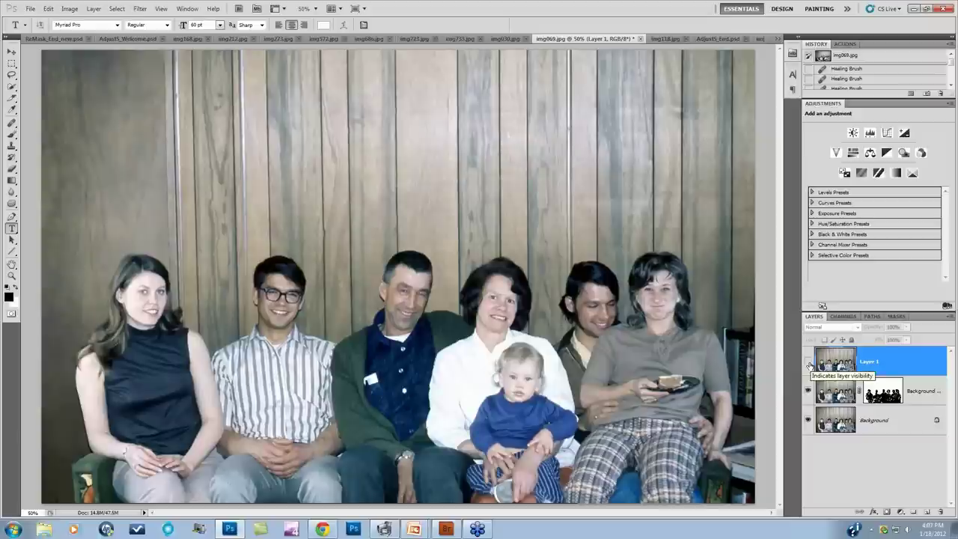
pyautogui.click(809, 392)
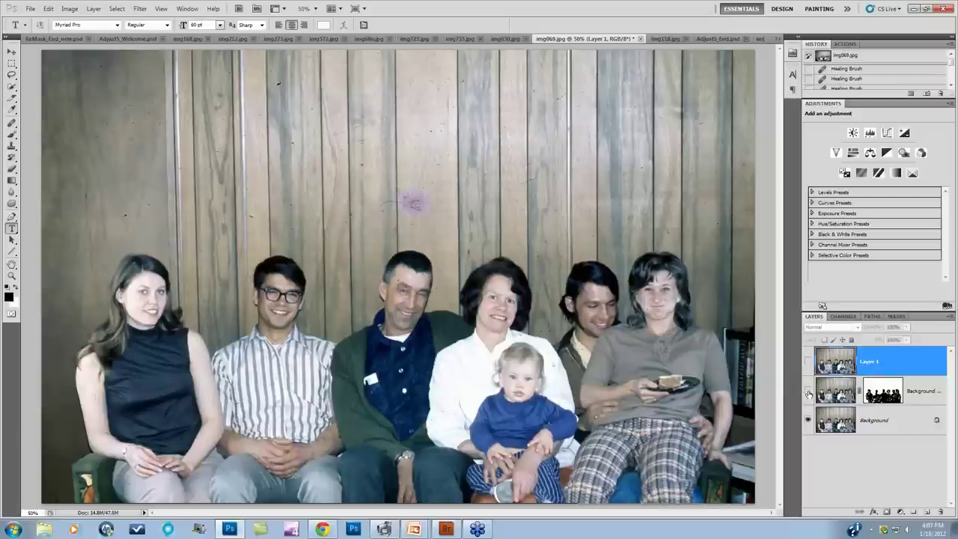
pyautogui.click(809, 392)
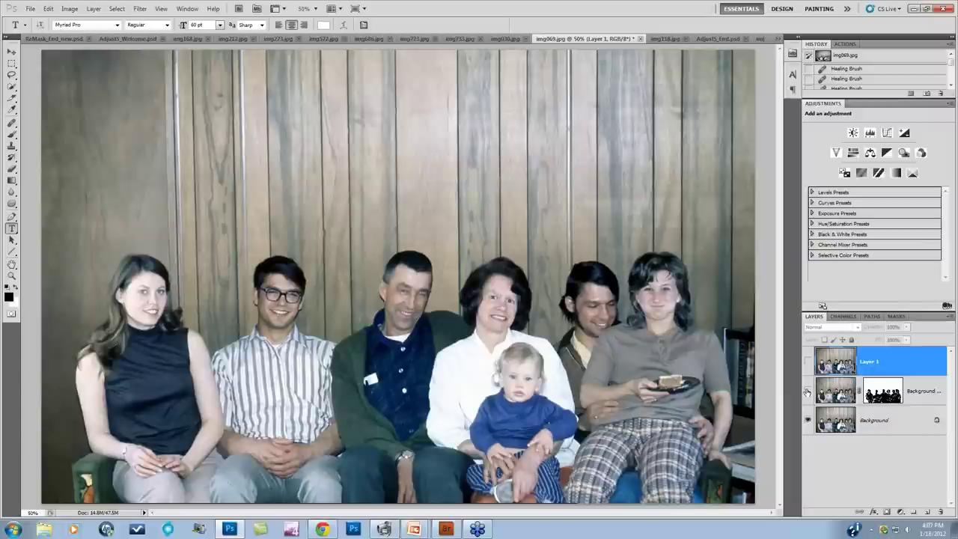
pyautogui.click(808, 391)
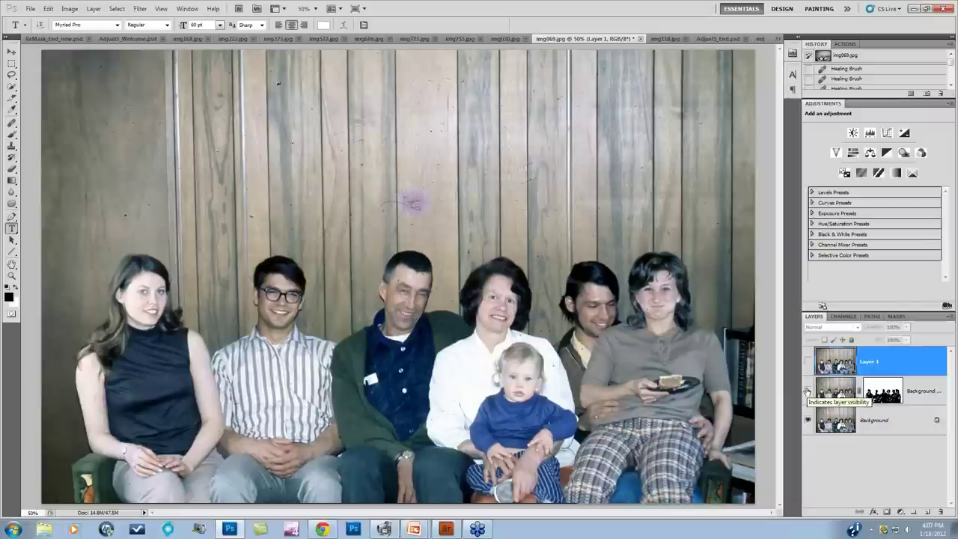
pyautogui.click(807, 391)
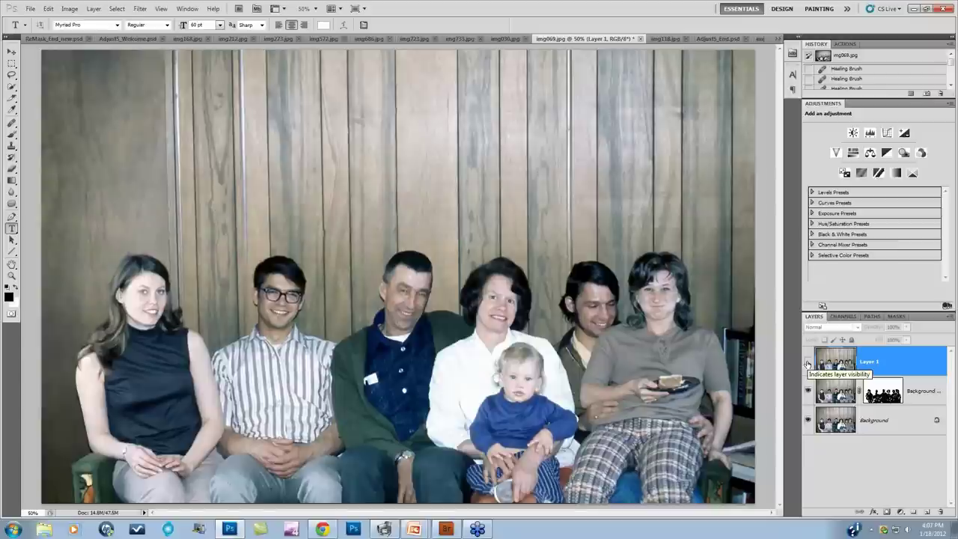
# Step: Make Layer 1 visible and compare the full correction with the Background layer shown alone
pyautogui.click(807, 363)
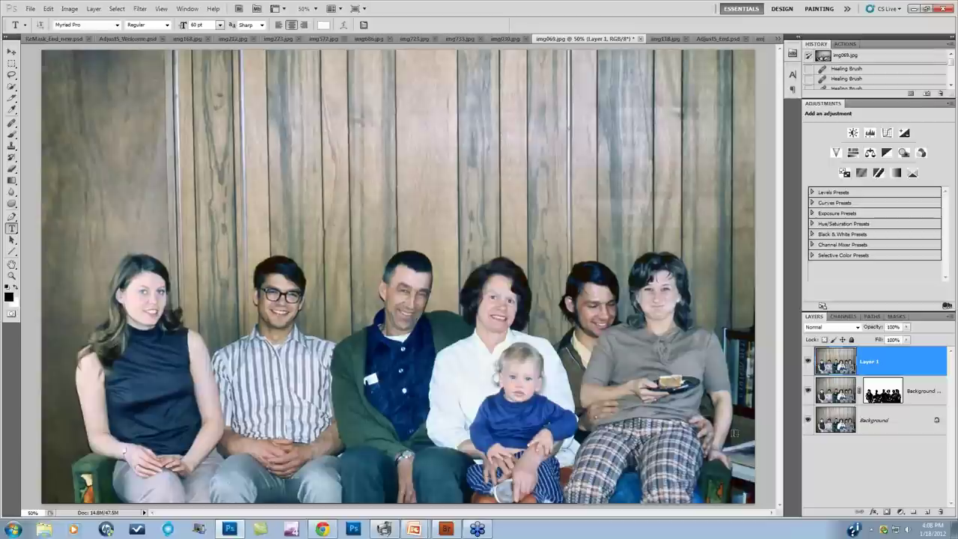
pyautogui.keyDown('alt'); pyautogui.click(809, 421); pyautogui.keyUp('alt')
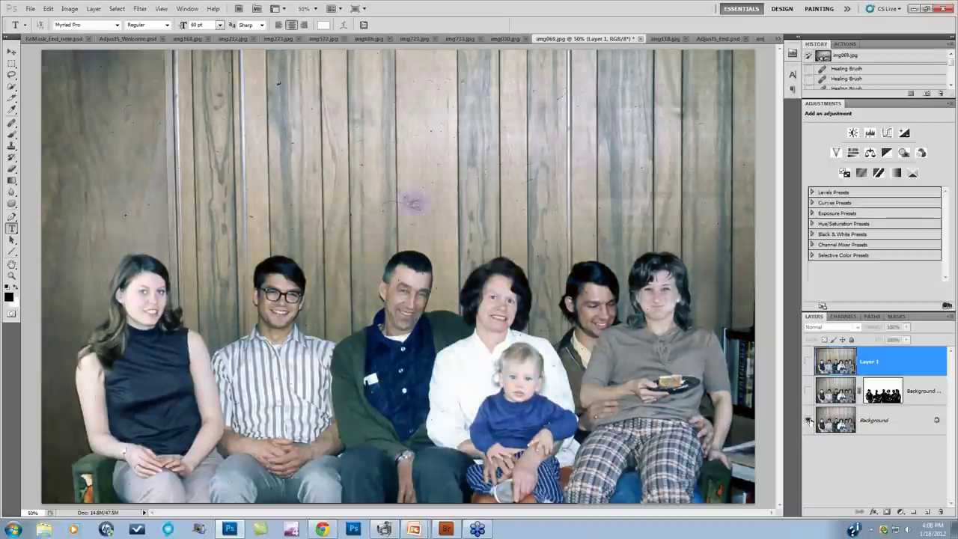
pyautogui.keyDown('alt'); pyautogui.click(809, 421); pyautogui.keyUp('alt')
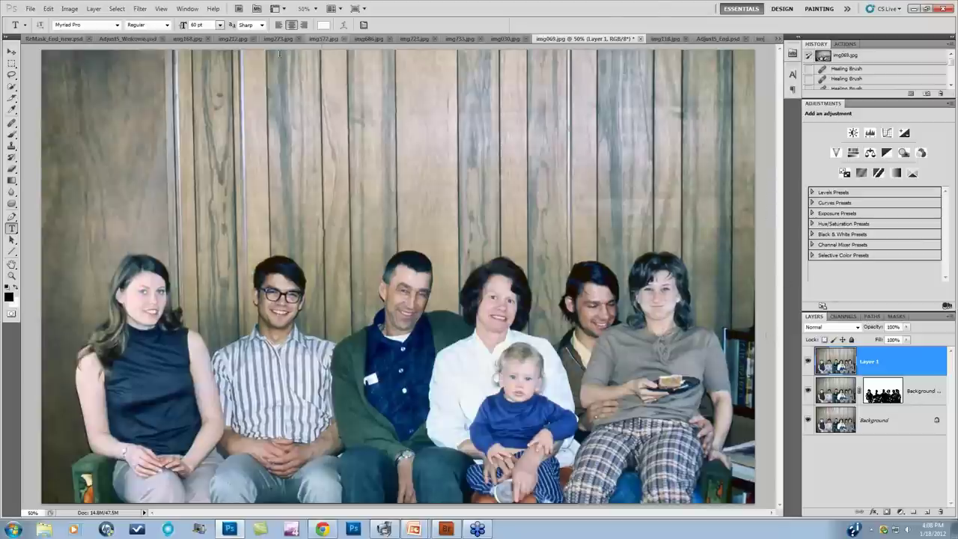
# Step: Look through the open scans img168.jpg, img212.jpg, img273.jpg, img572.jpg and img686.jpg
pyautogui.click(181, 40)
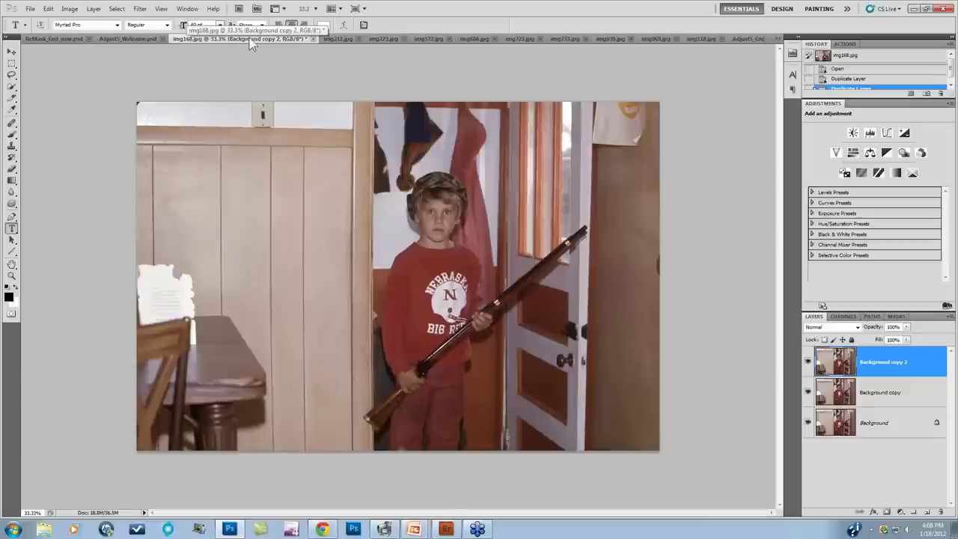
pyautogui.click(337, 39)
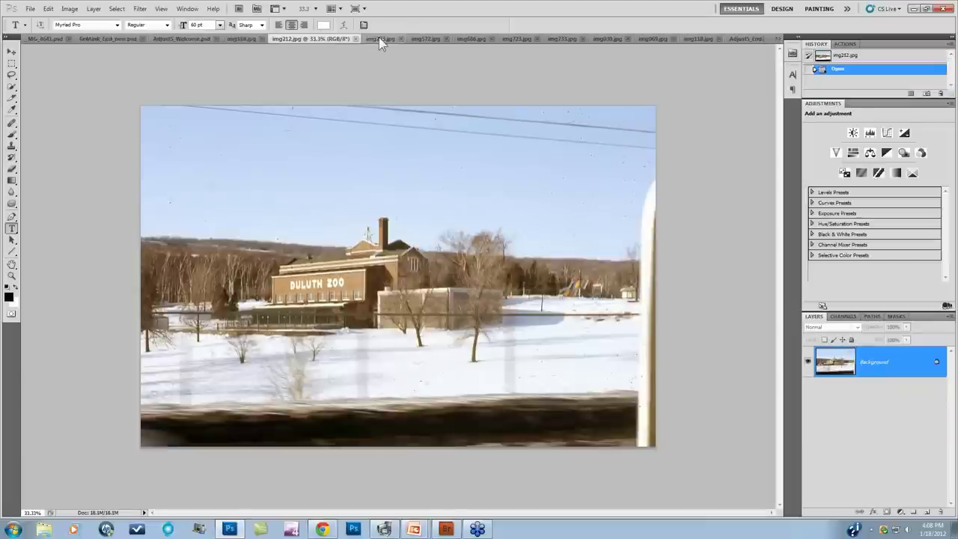
pyautogui.click(378, 39)
pyautogui.click(427, 39)
pyautogui.click(474, 40)
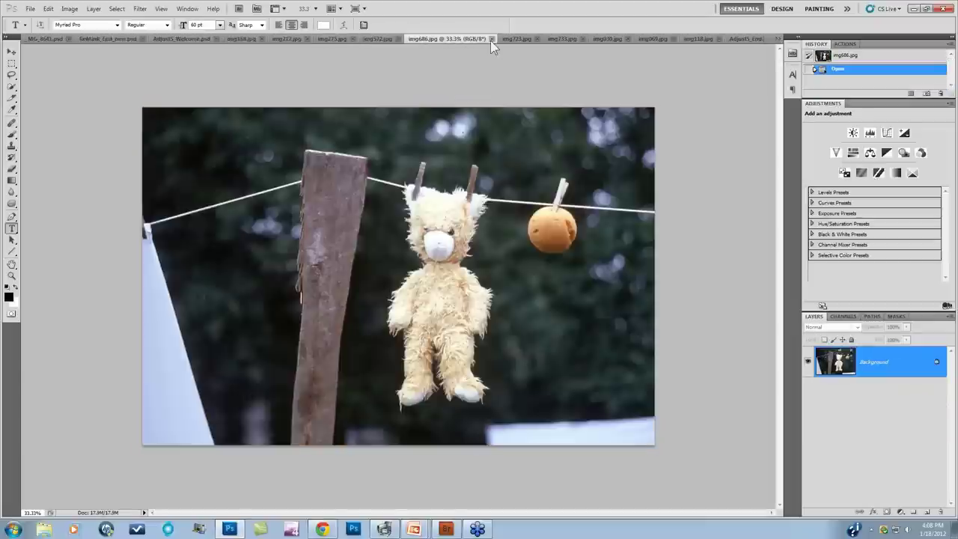
# Step: Bring up img733.jpg and compare its original Background layer alone with all retouched layers shown
pyautogui.click(526, 38)
pyautogui.click(561, 39)
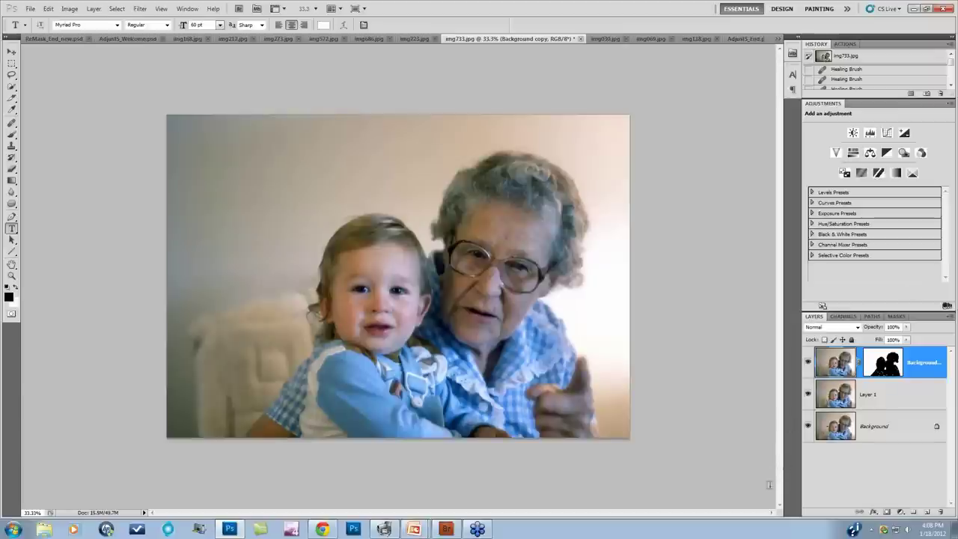
pyautogui.keyDown('alt'); pyautogui.click(809, 428); pyautogui.keyUp('alt')
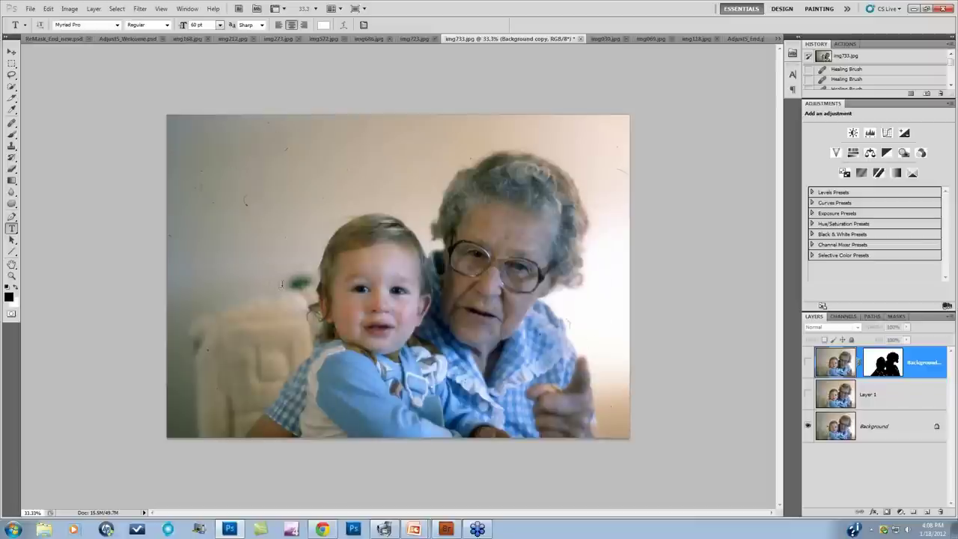
pyautogui.keyDown('alt'); pyautogui.click(808, 426); pyautogui.keyUp('alt')
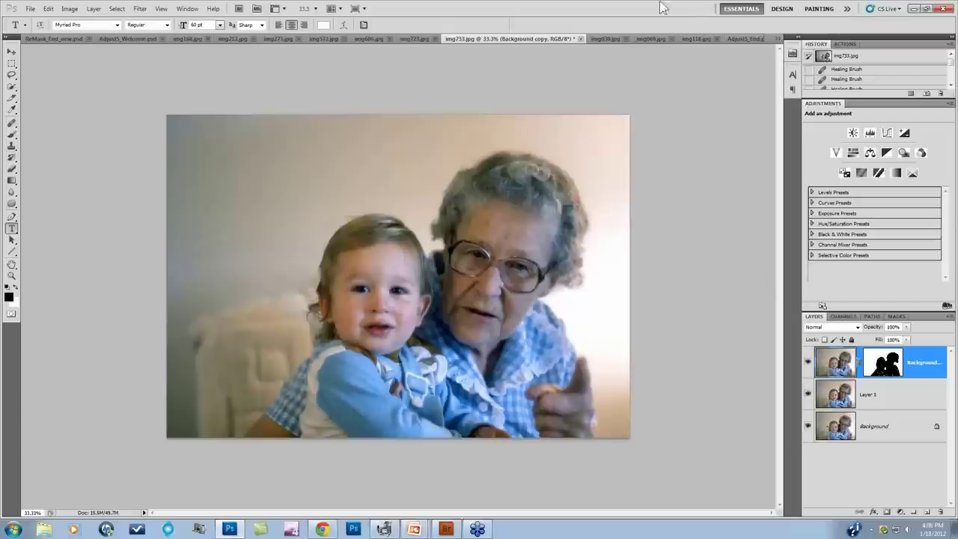
# Step: Look through img030.jpg, img069.jpg and img118.jpg, and switch to the open puppy photo img049.jpg
pyautogui.click(609, 39)
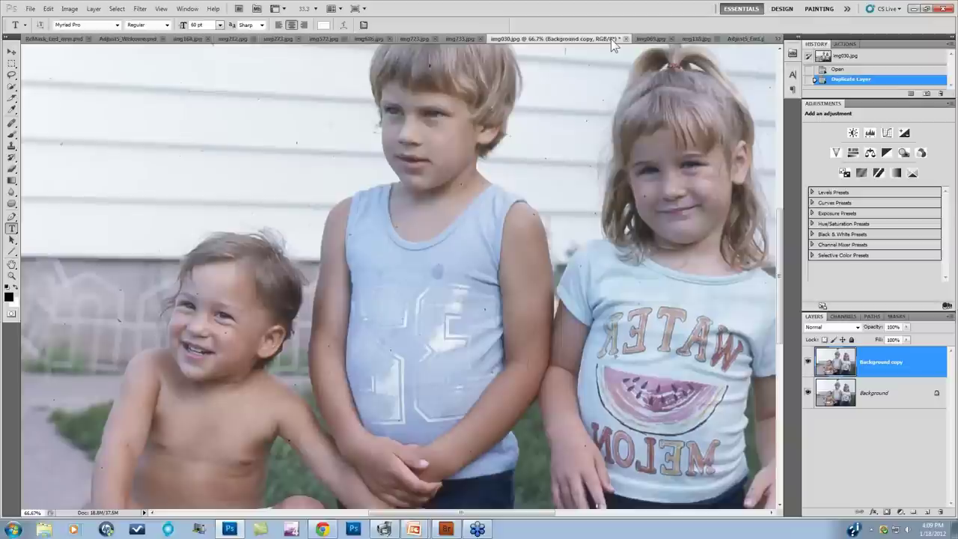
pyautogui.click(657, 39)
pyautogui.click(717, 40)
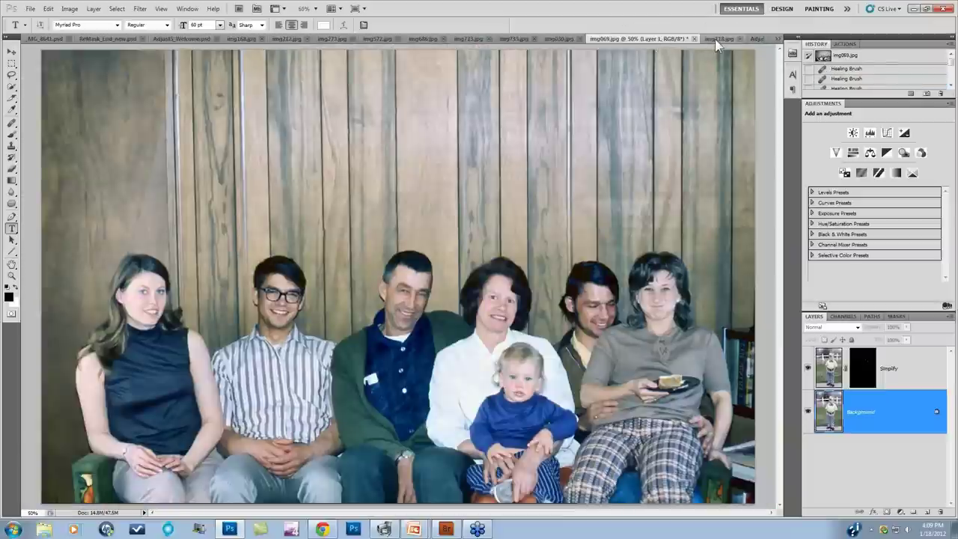
pyautogui.click(779, 39)
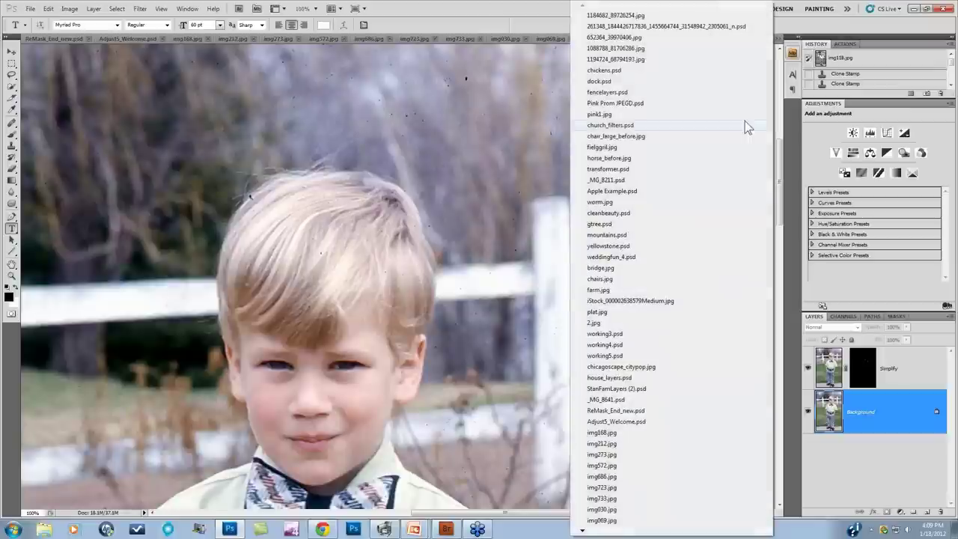
pyautogui.moveTo(581, 532)
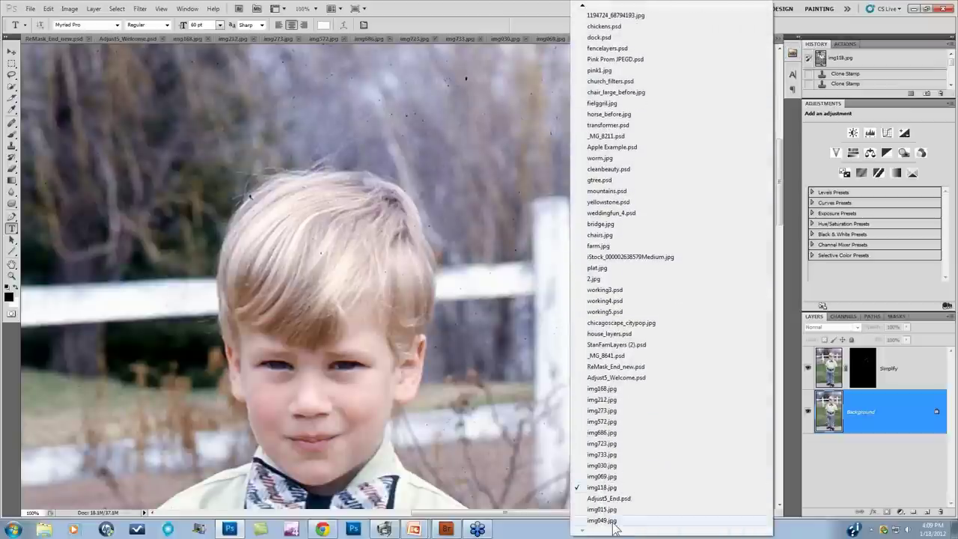
pyautogui.click(616, 524)
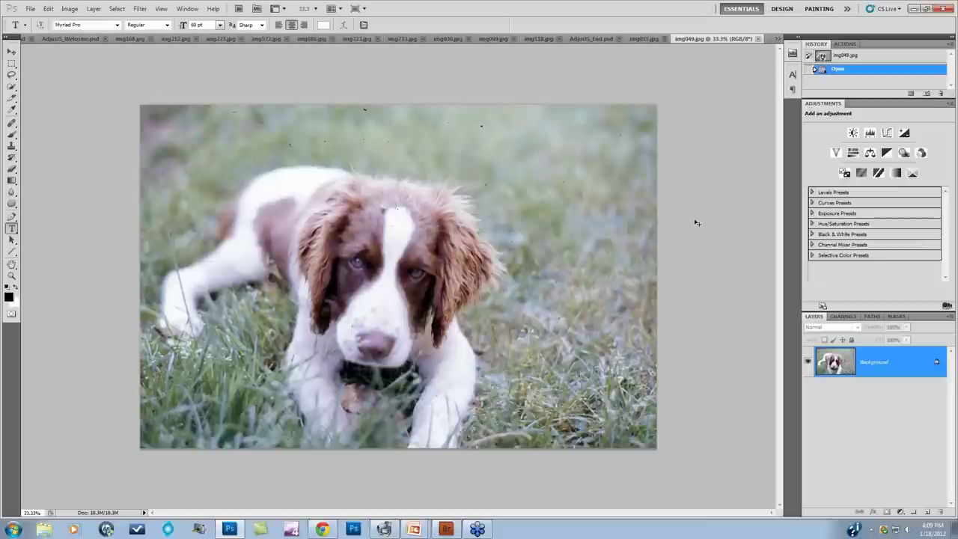
# Step: Examine the puppy photo at 100% for dust and scratches along its upper edge and down its left side
pyautogui.hotkey('ctrl', '+')
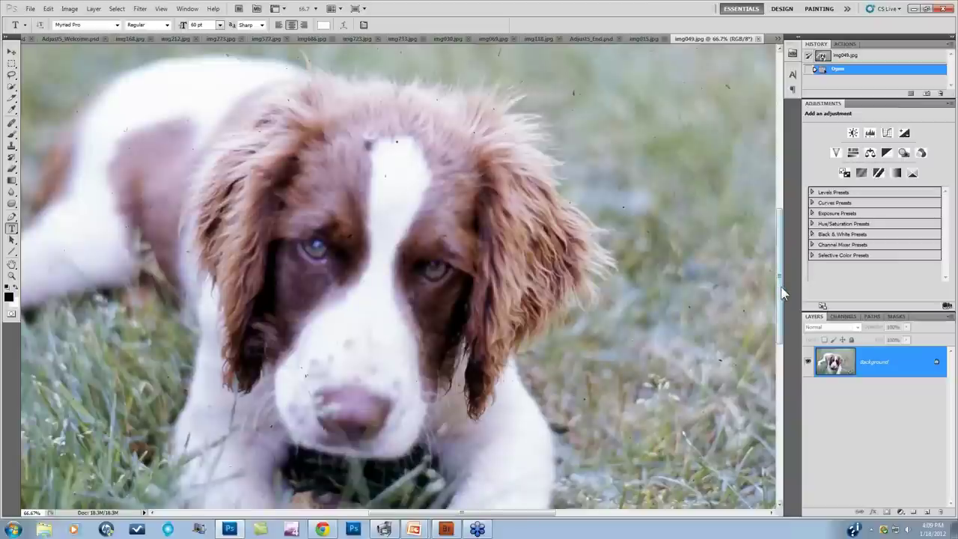
pyautogui.hotkey('ctrl', '+')
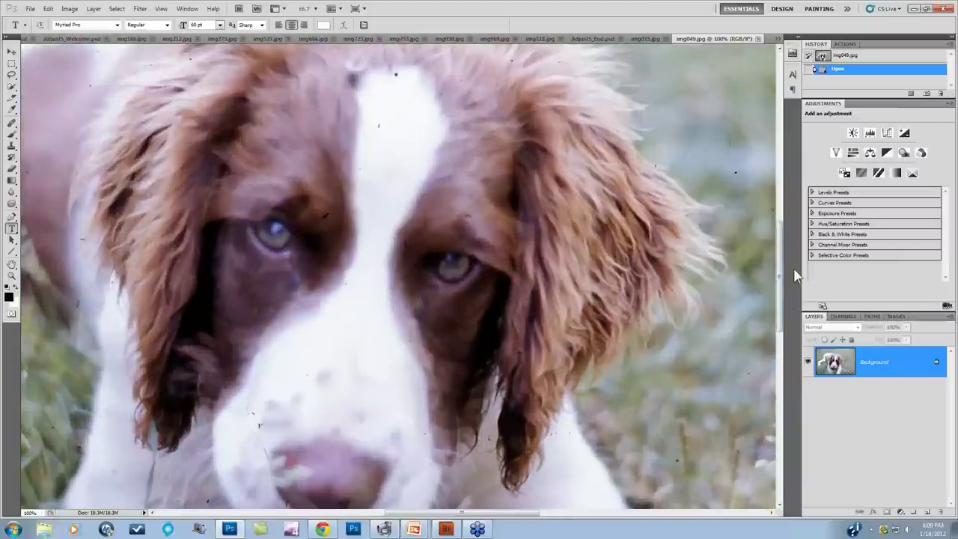
pyautogui.moveTo(782, 263); pyautogui.dragTo(779, 176)
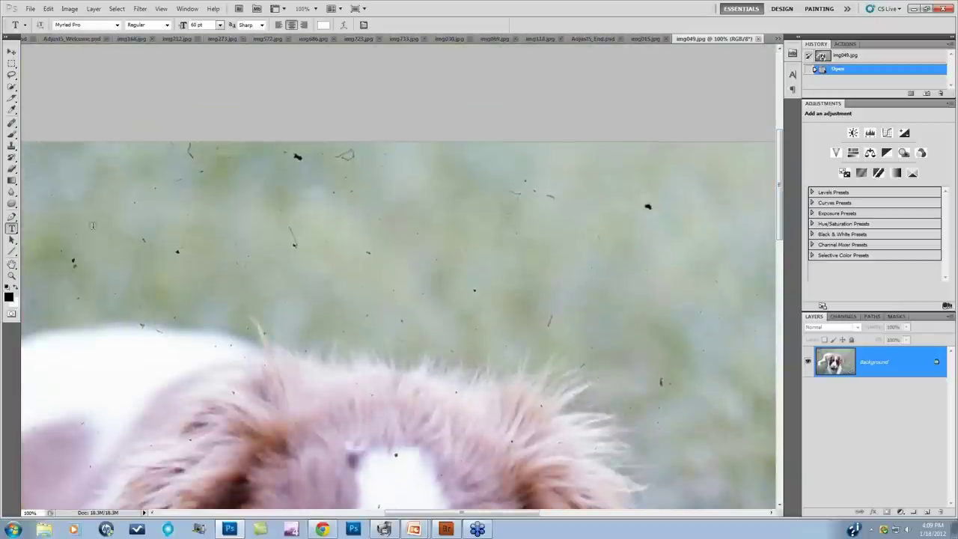
pyautogui.moveTo(427, 519); pyautogui.dragTo(325, 516)
pyautogui.scroll(-10, 409, 330)
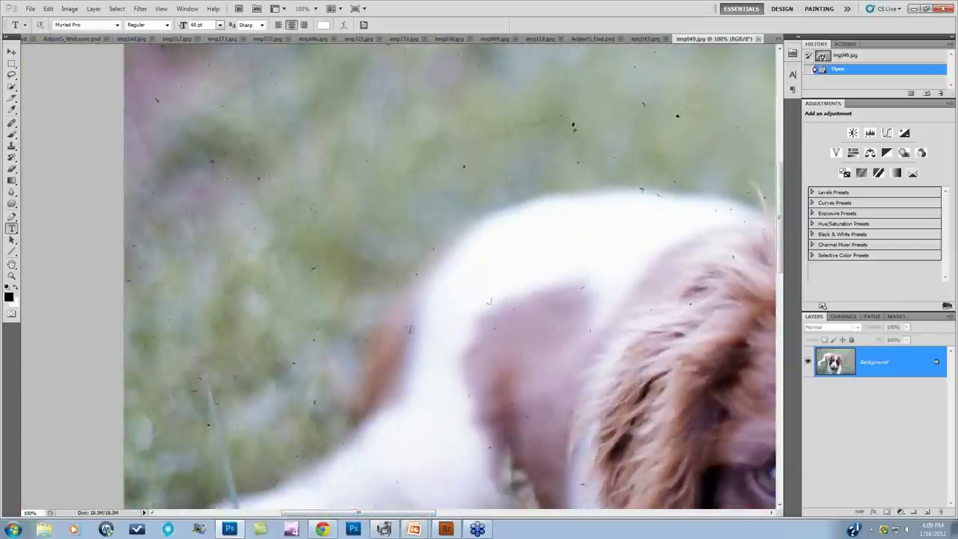
pyautogui.scroll(-8, 410, 329)
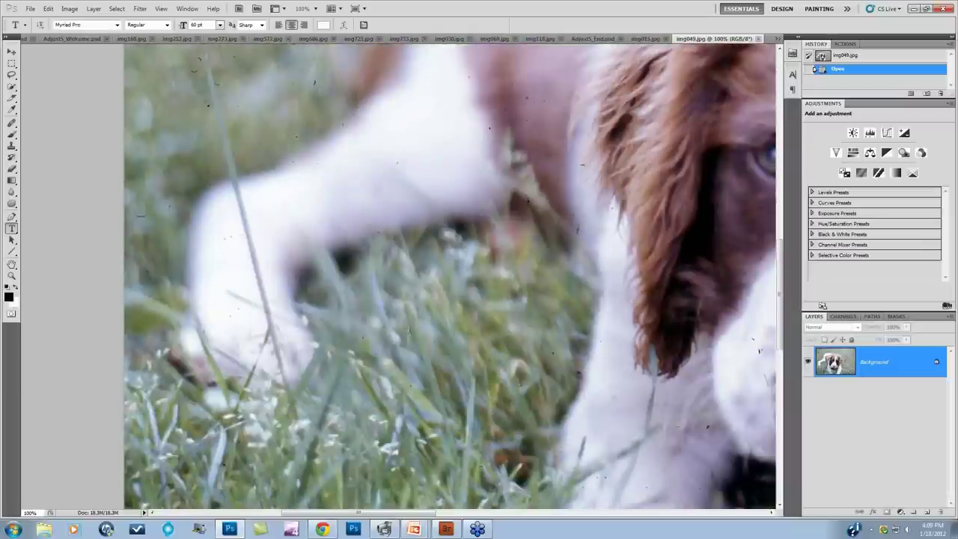
pyautogui.scroll(-4, 410, 329)
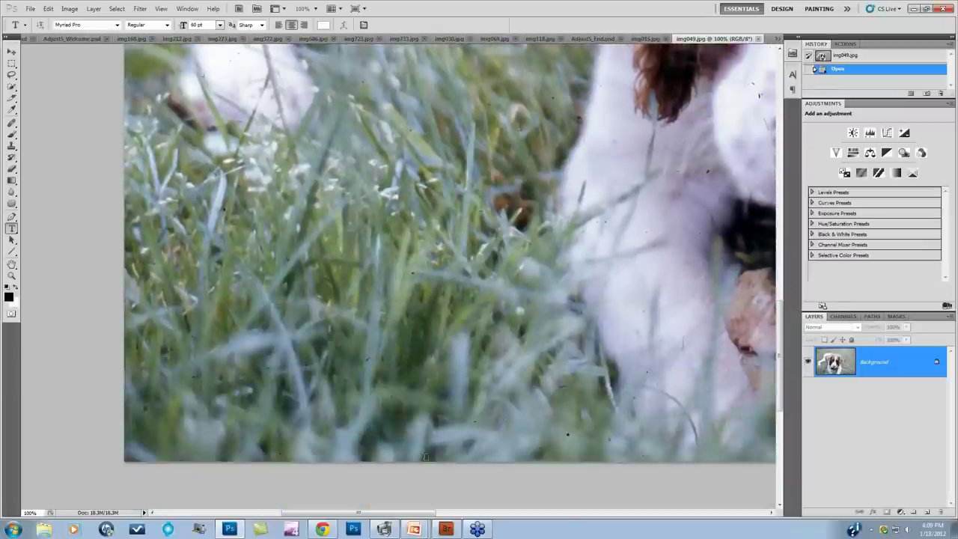
# Step: Inspect the right side of the puppy photo for dust and scratches, from the lower grass to the upper edge
pyautogui.moveTo(389, 516); pyautogui.dragTo(561, 522)
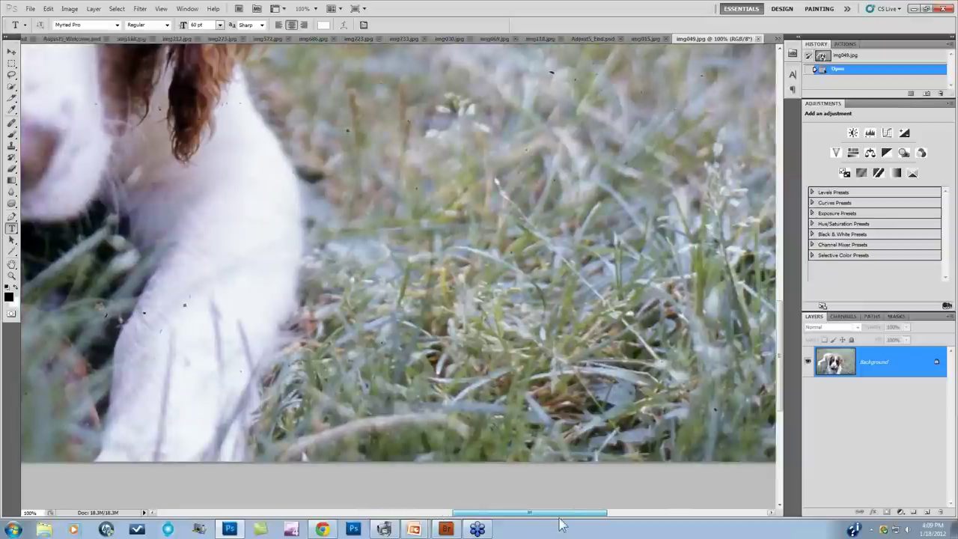
pyautogui.scroll(2, 573, 429)
pyautogui.scroll(6, 572, 429)
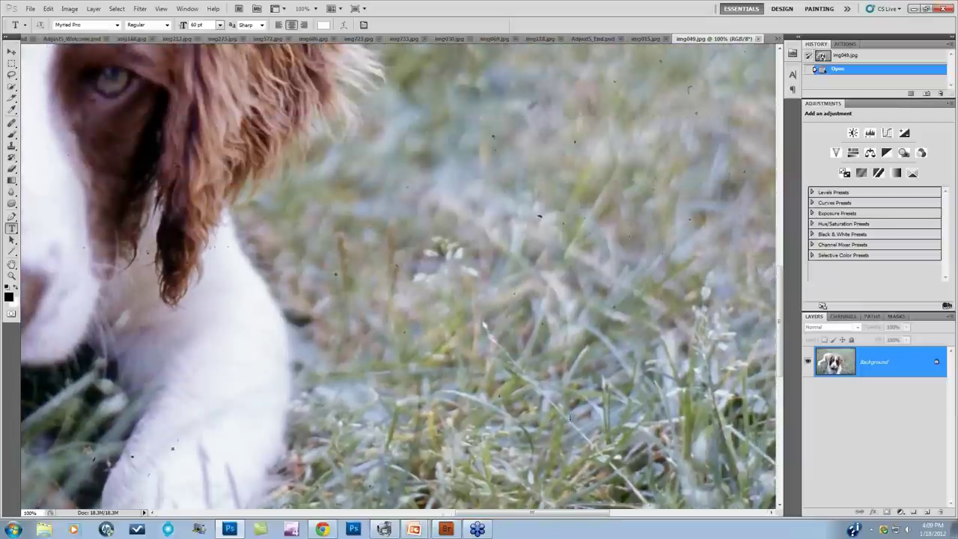
pyautogui.scroll(5, 569, 417)
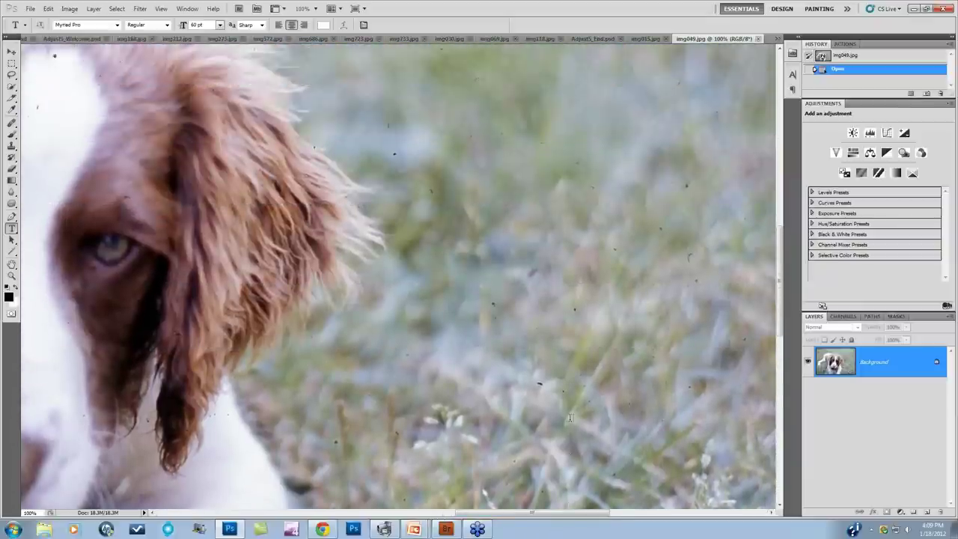
pyautogui.scroll(5, 569, 418)
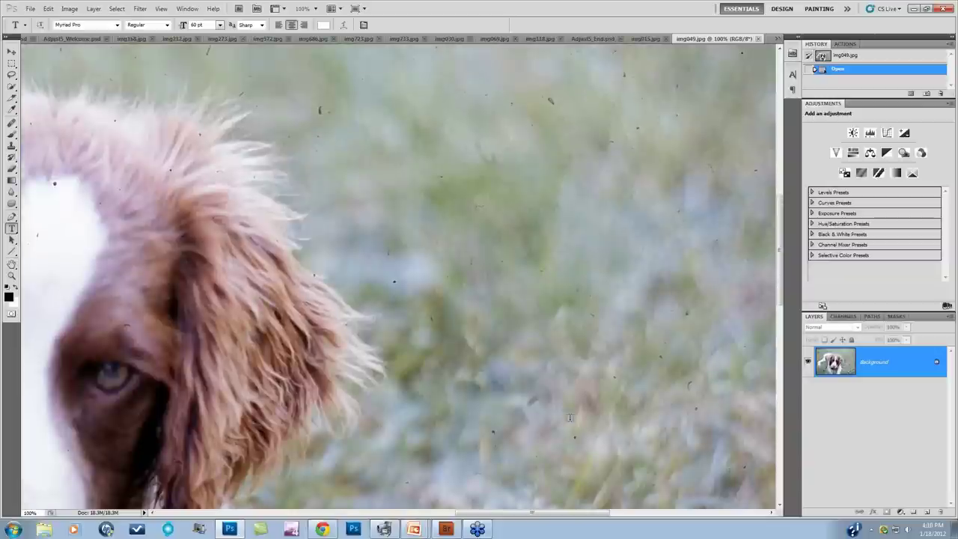
pyautogui.scroll(5, 570, 418)
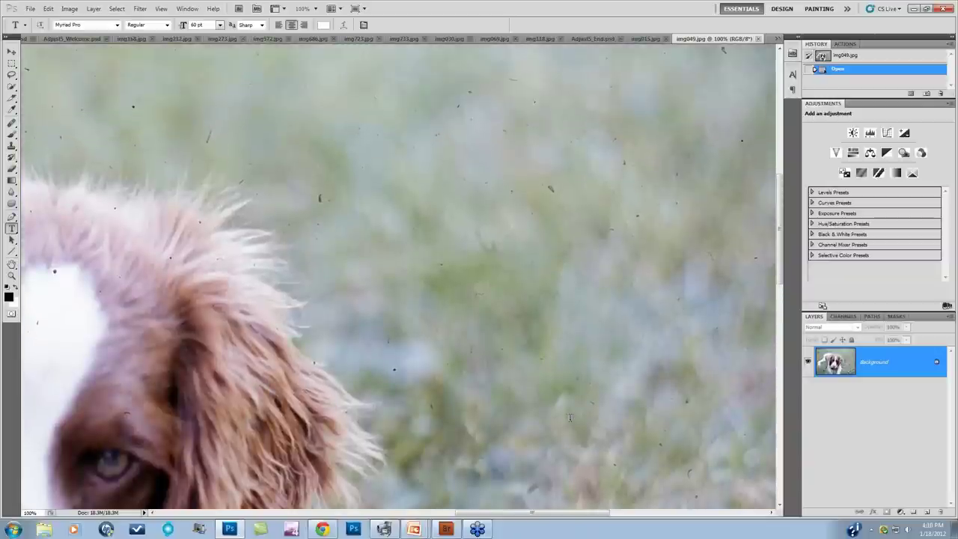
pyautogui.scroll(2, 570, 418)
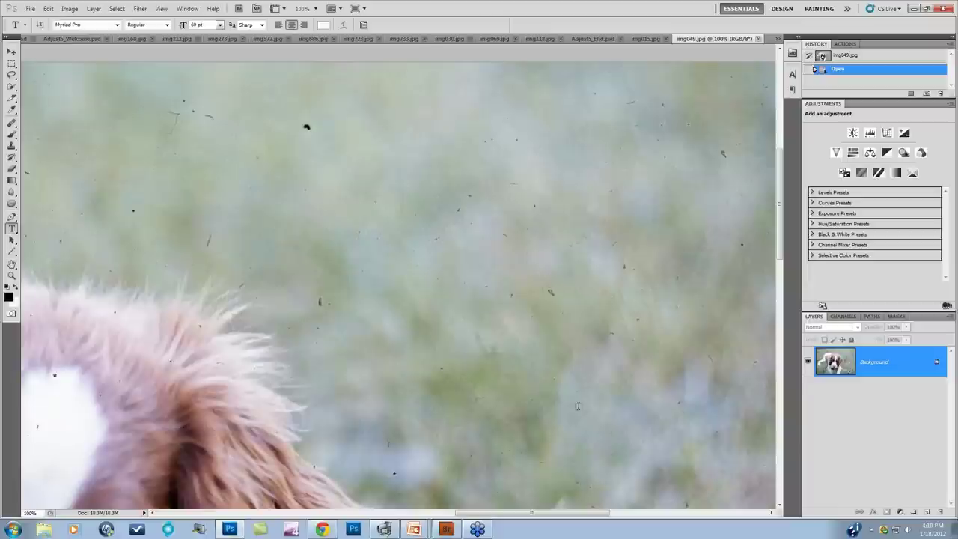
pyautogui.hotkey('ctrl', '-')
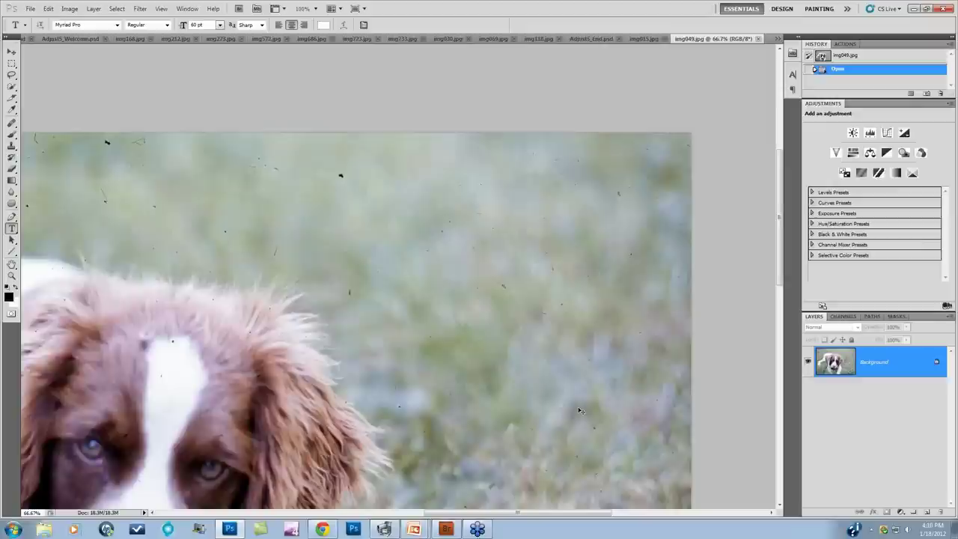
# Step: Duplicate the Background layer of the puppy photo
pyautogui.hotkey('ctrl', '-')
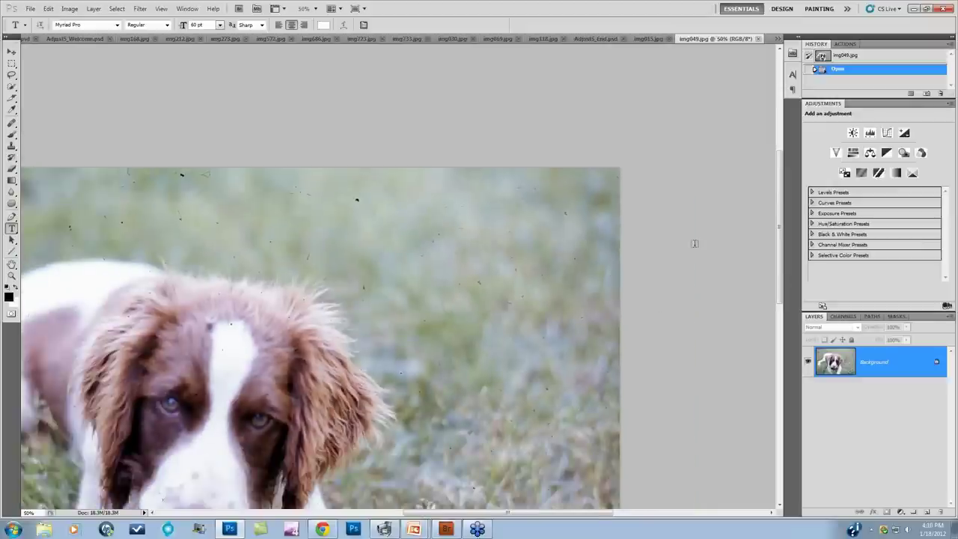
pyautogui.hotkey('ctrl', '-')
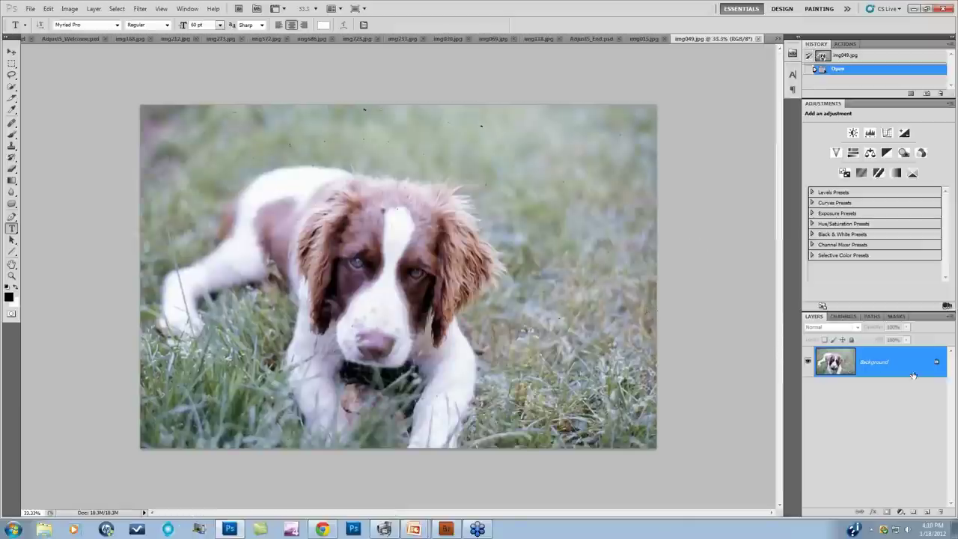
pyautogui.moveTo(912, 374); pyautogui.dragTo(927, 513)
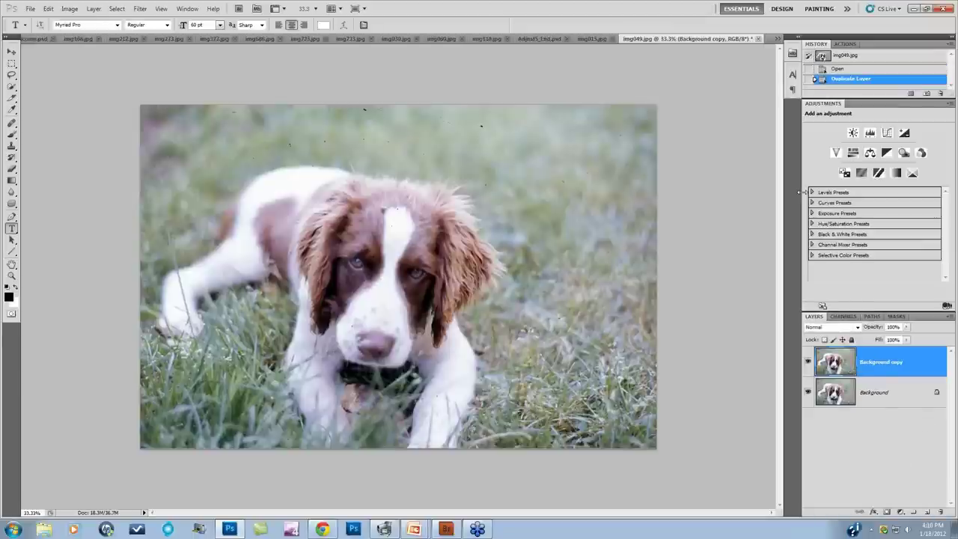
# Step: Open the Topaz Simplify 3 filter on the duplicate layer and reset all its parameters
pyautogui.click(139, 9)
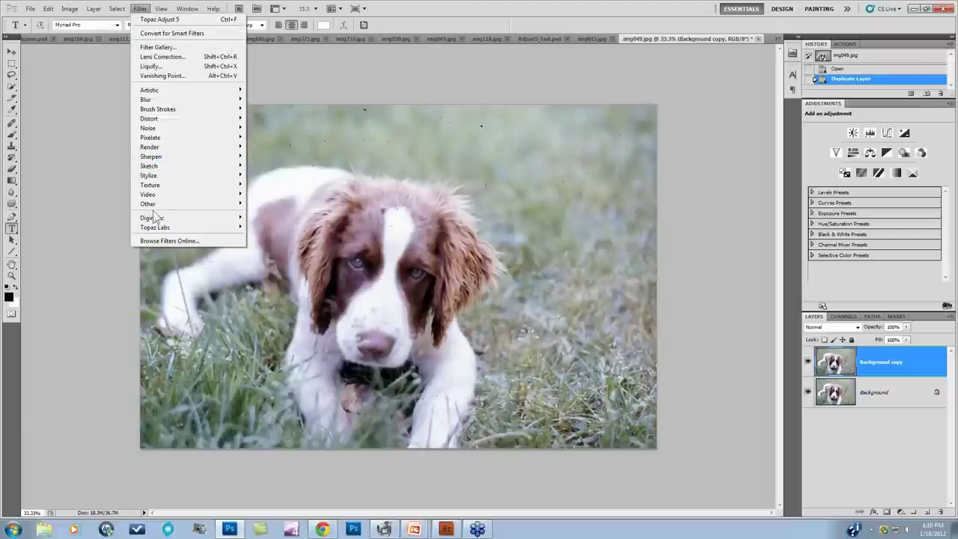
pyautogui.moveTo(194, 228)
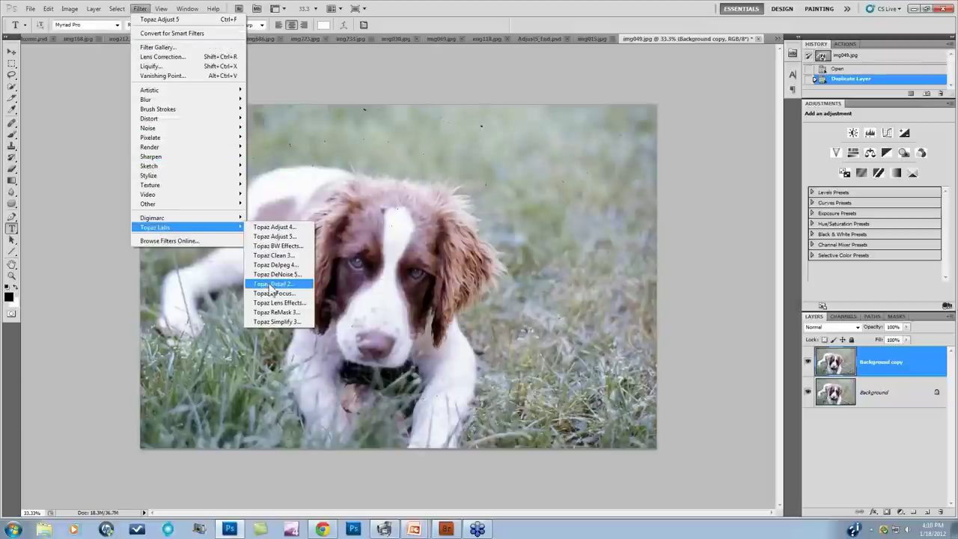
pyautogui.click(275, 322)
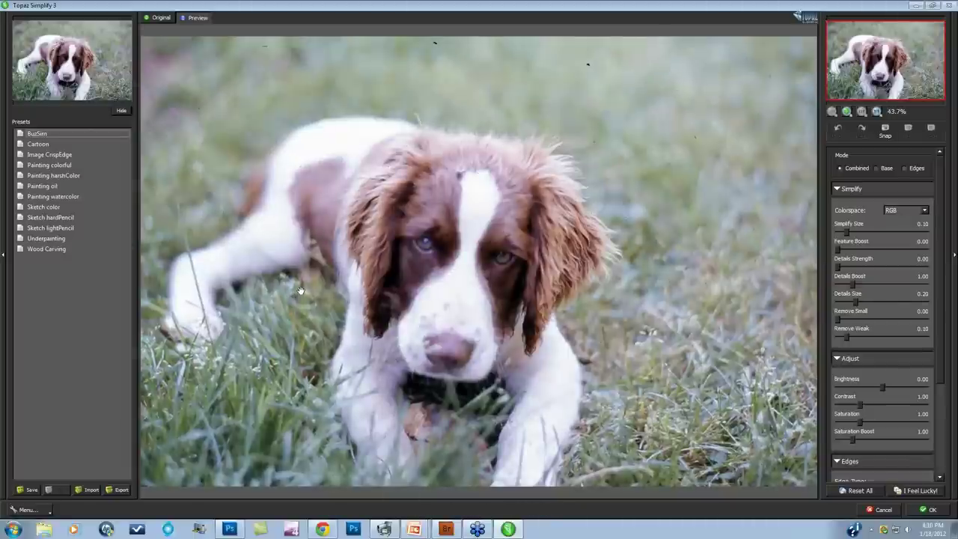
pyautogui.click(853, 488)
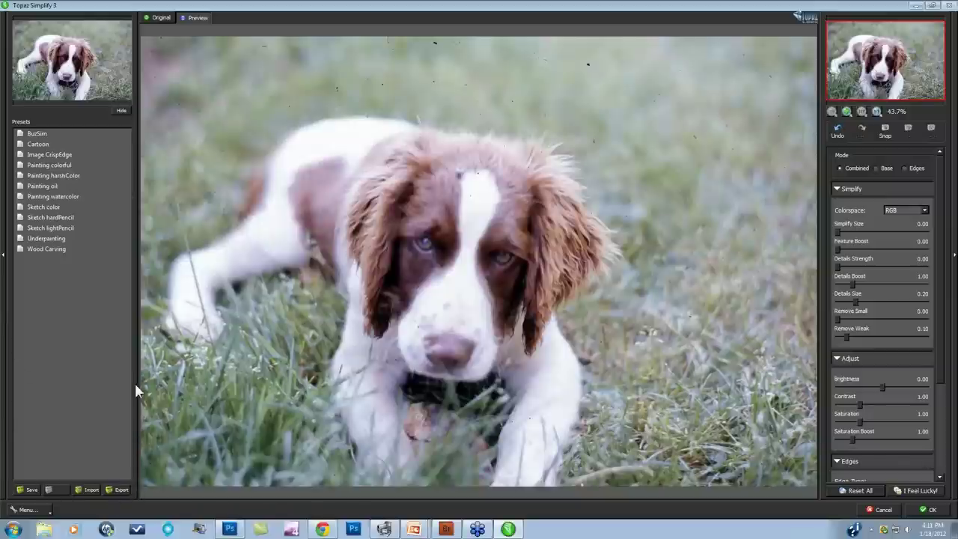
# Step: Try the BuzSim preset on the puppy photo, compare it with the original, and reset all parameters
pyautogui.click(38, 133)
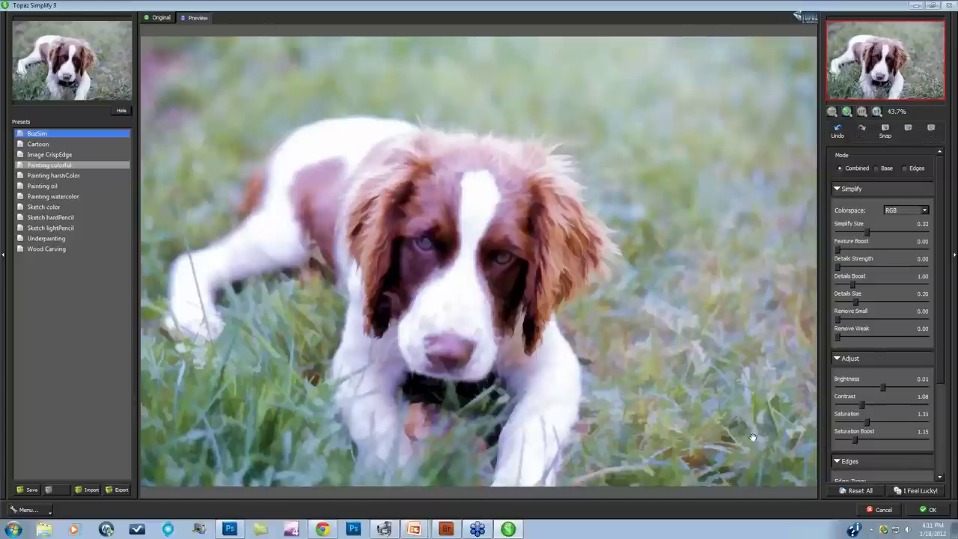
pyautogui.click(161, 20)
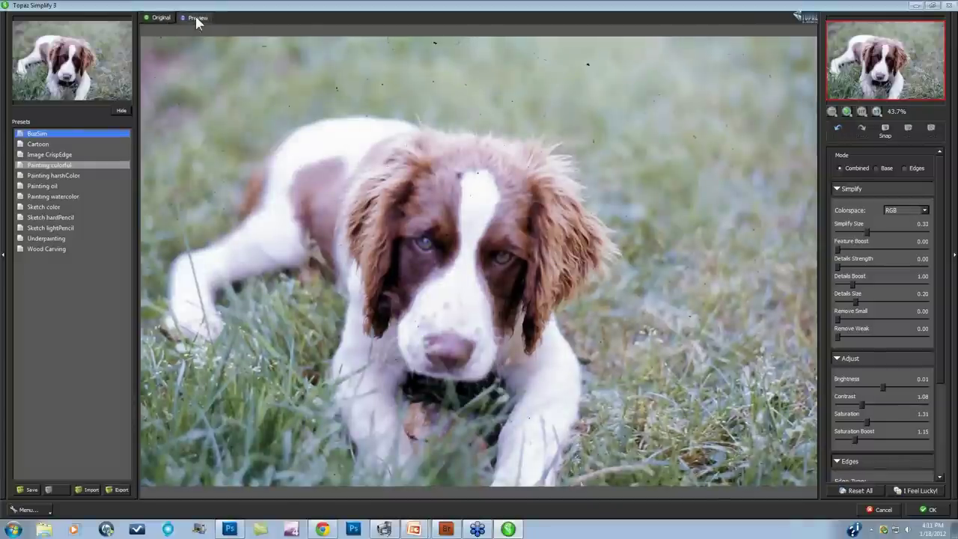
pyautogui.click(197, 19)
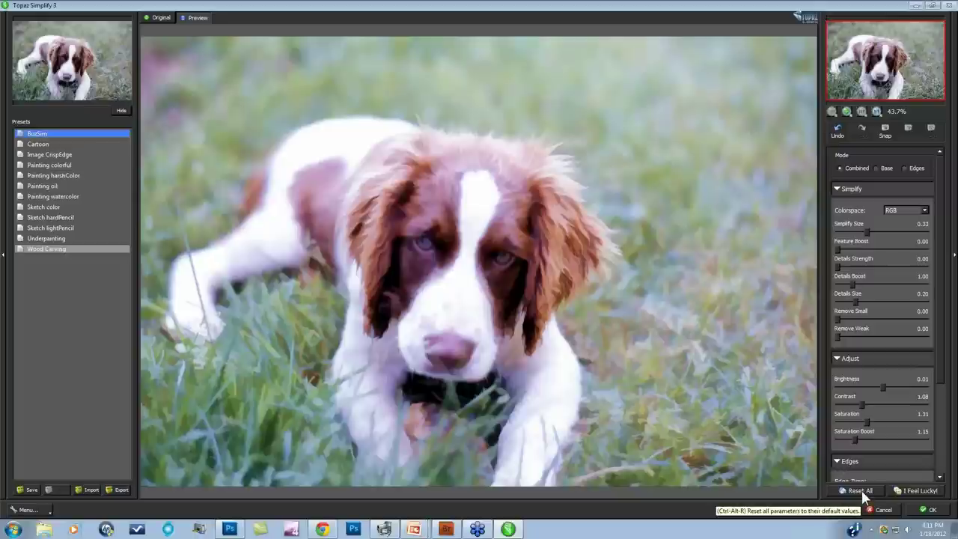
pyautogui.click(864, 492)
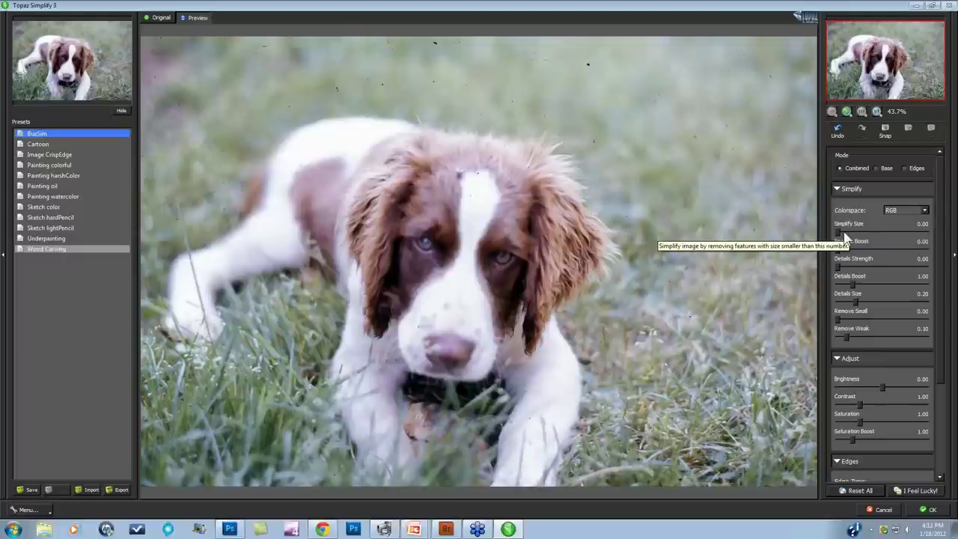
# Step: Try Simplify Size values of 0.08 and 0.54 on the whole photo, and return the setting to 0.00
pyautogui.moveTo(840, 237); pyautogui.dragTo(849, 236)
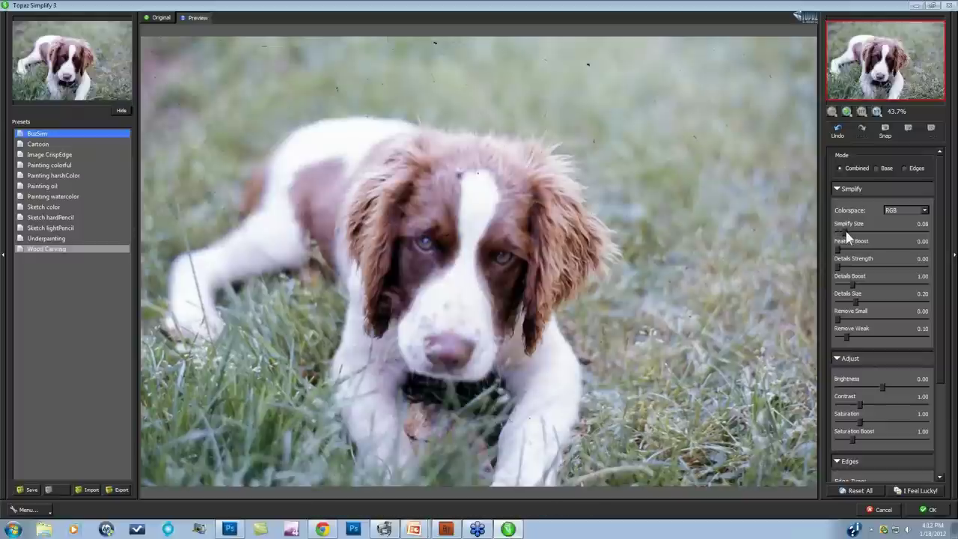
pyautogui.moveTo(848, 237); pyautogui.dragTo(878, 238)
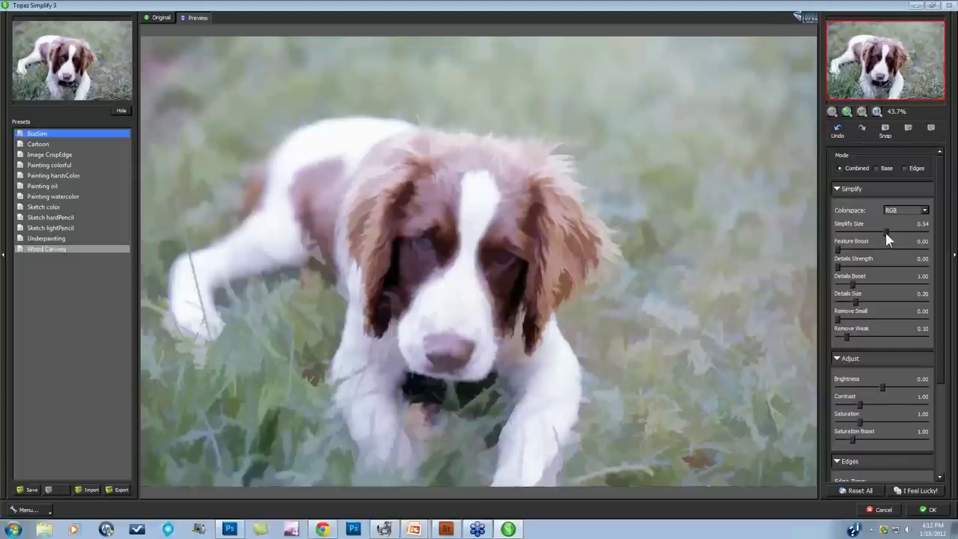
pyautogui.moveTo(885, 231); pyautogui.dragTo(830, 228)
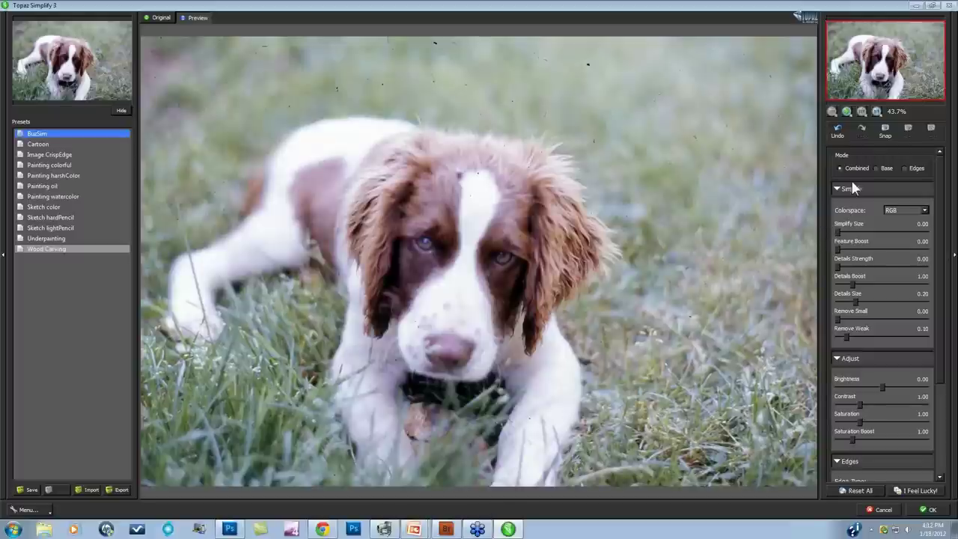
# Step: Set Simplify Size to 0.10, judging the dust in the grass beside the puppy's head at 100%
pyautogui.click(876, 111)
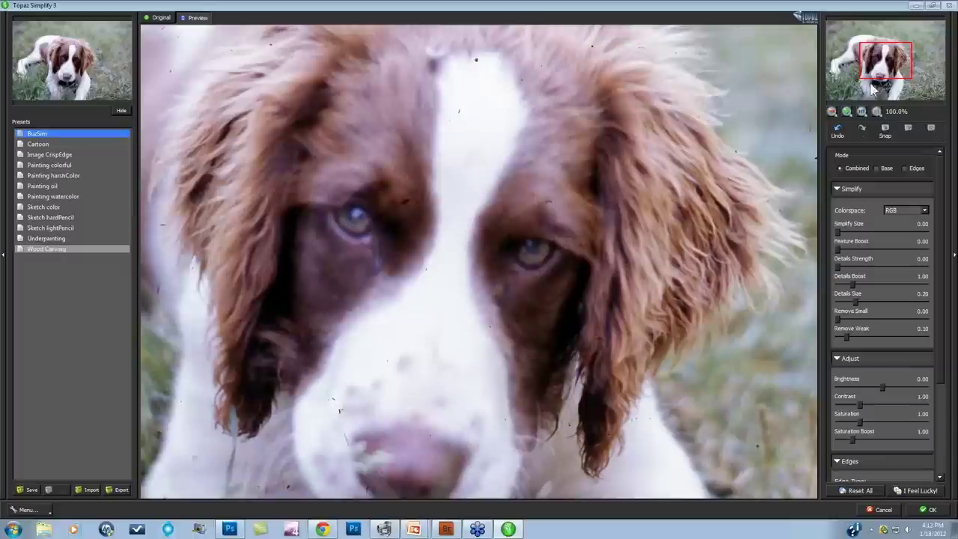
pyautogui.moveTo(900, 71); pyautogui.dragTo(930, 43)
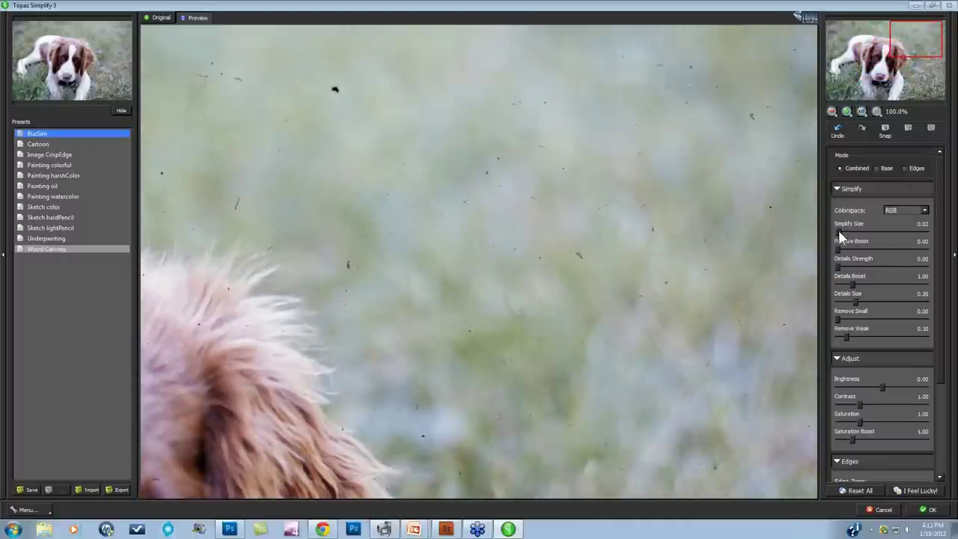
pyautogui.moveTo(839, 231); pyautogui.dragTo(844, 237)
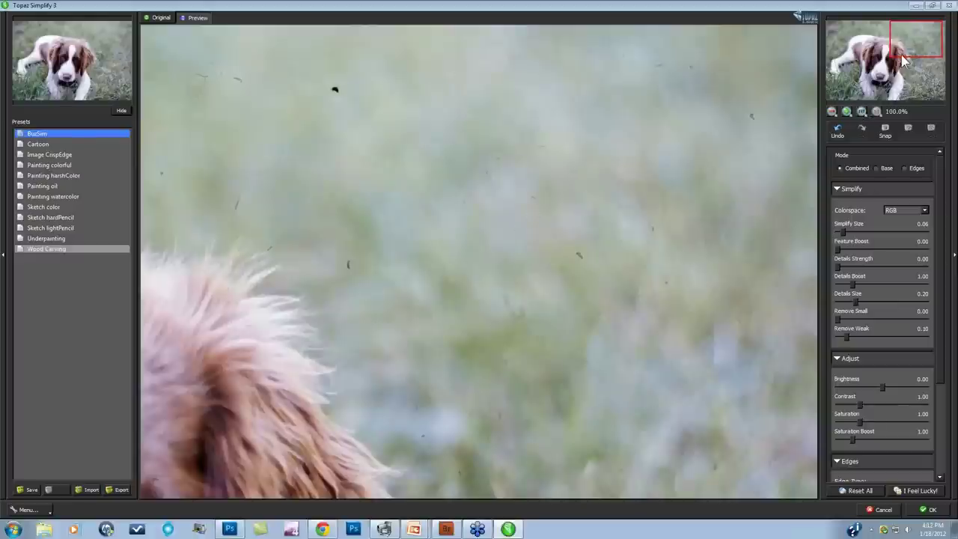
pyautogui.moveTo(903, 56); pyautogui.dragTo(866, 77)
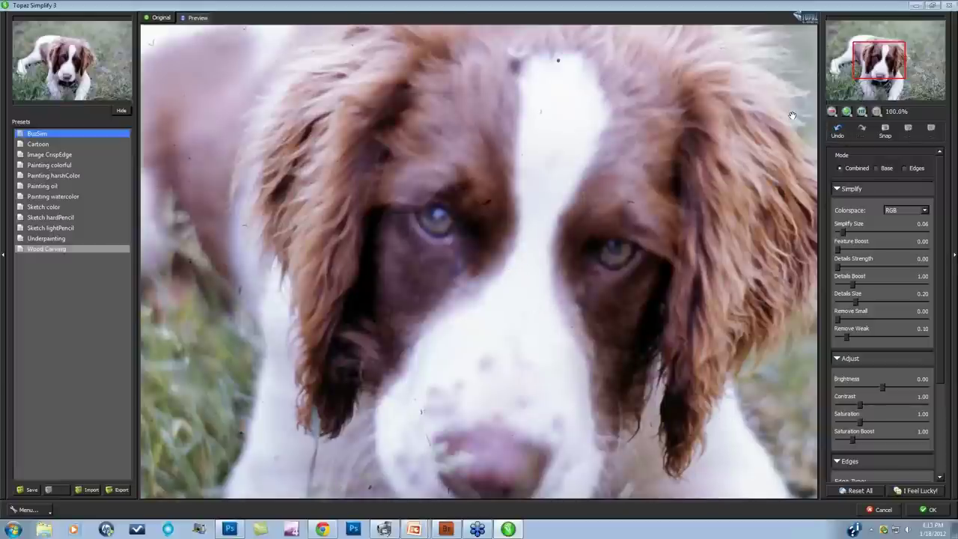
pyautogui.moveTo(881, 73); pyautogui.dragTo(920, 42)
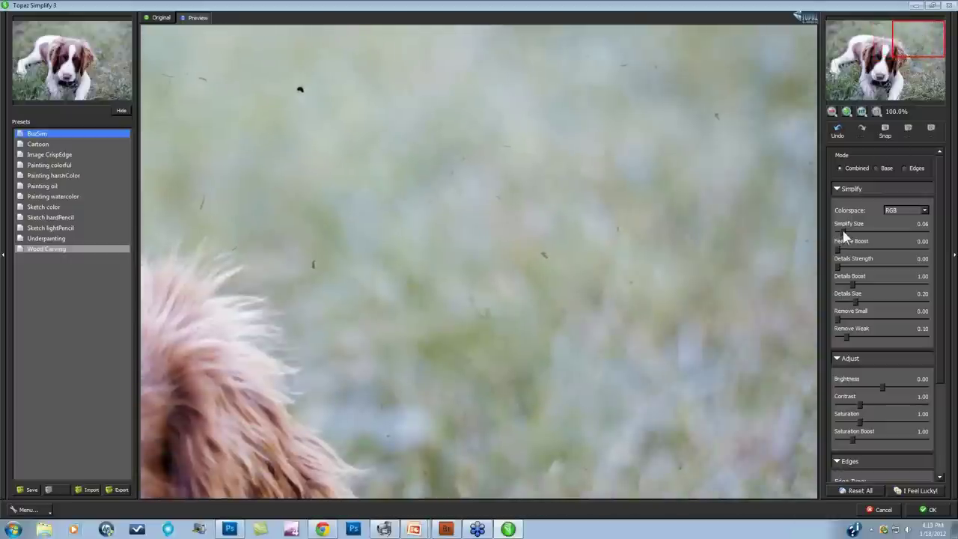
pyautogui.moveTo(844, 237); pyautogui.dragTo(848, 236)
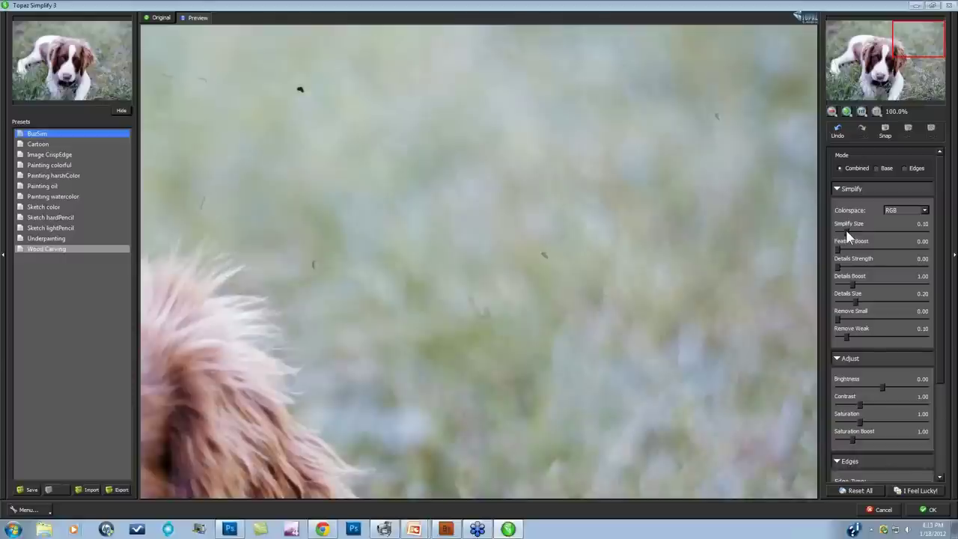
# Step: Compare the simplified preview with the original at 100% and on the whole photo, and apply the filter
pyautogui.click(584, 219)
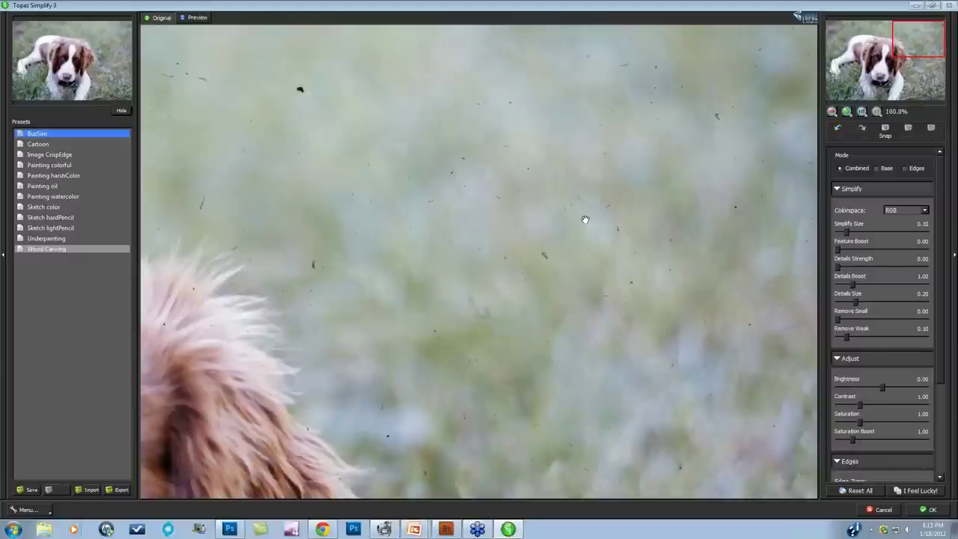
pyautogui.click(585, 219)
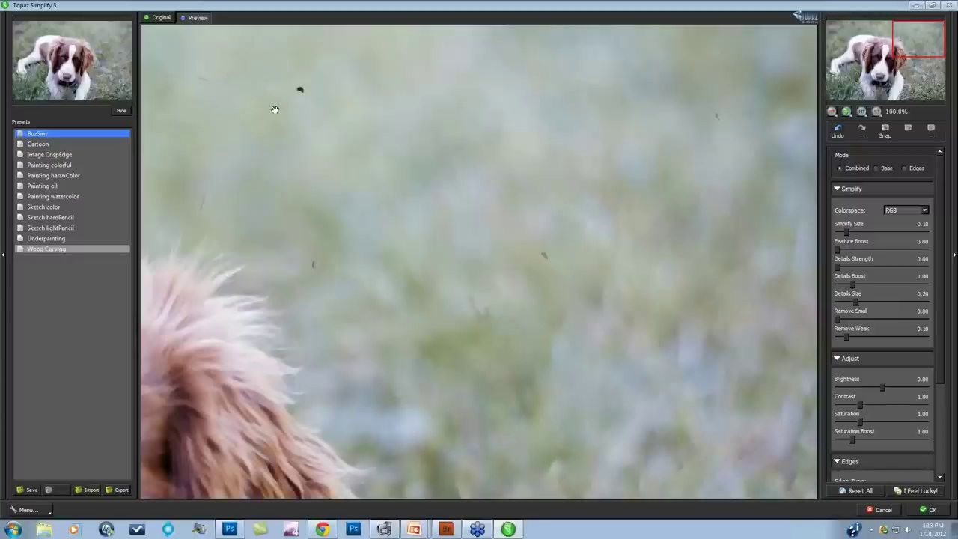
pyautogui.click(428, 241)
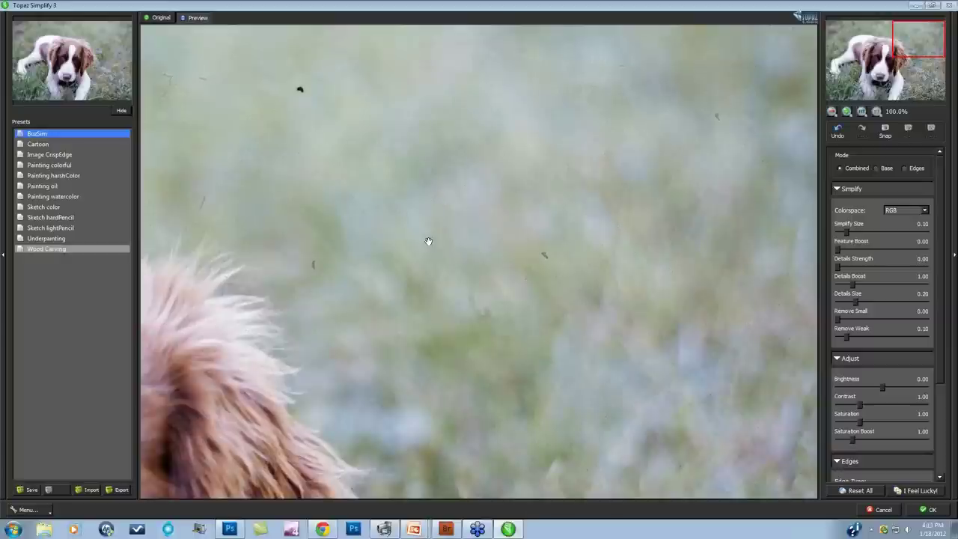
pyautogui.click(862, 112)
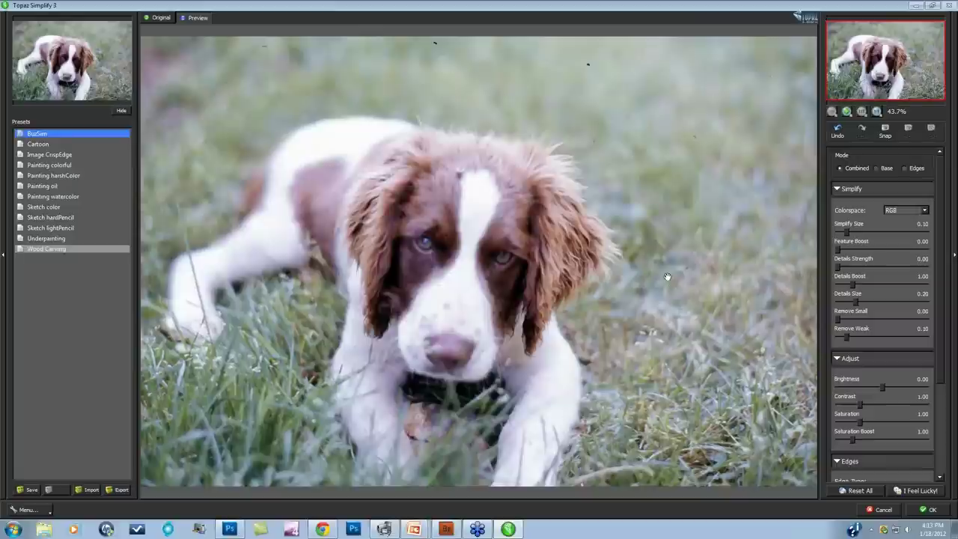
pyautogui.click(562, 280)
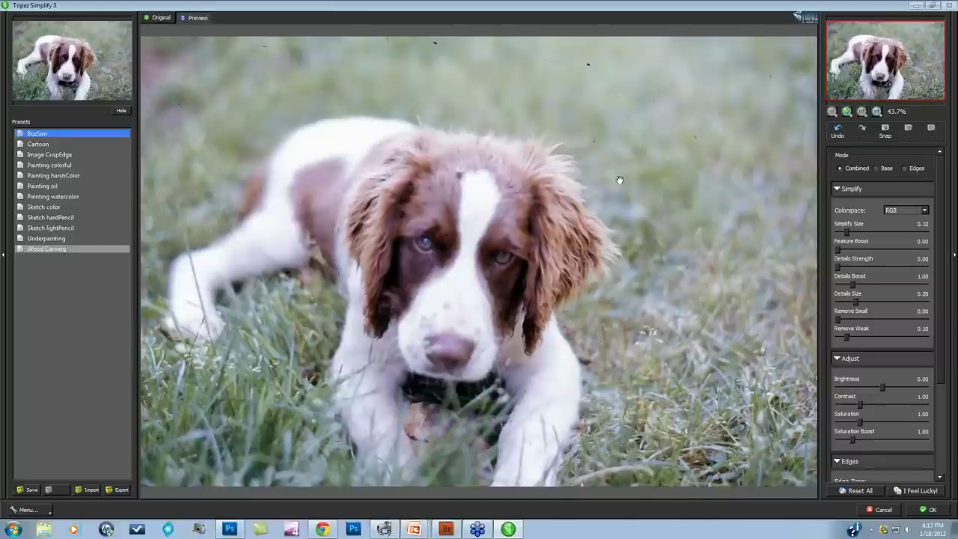
pyautogui.click(932, 513)
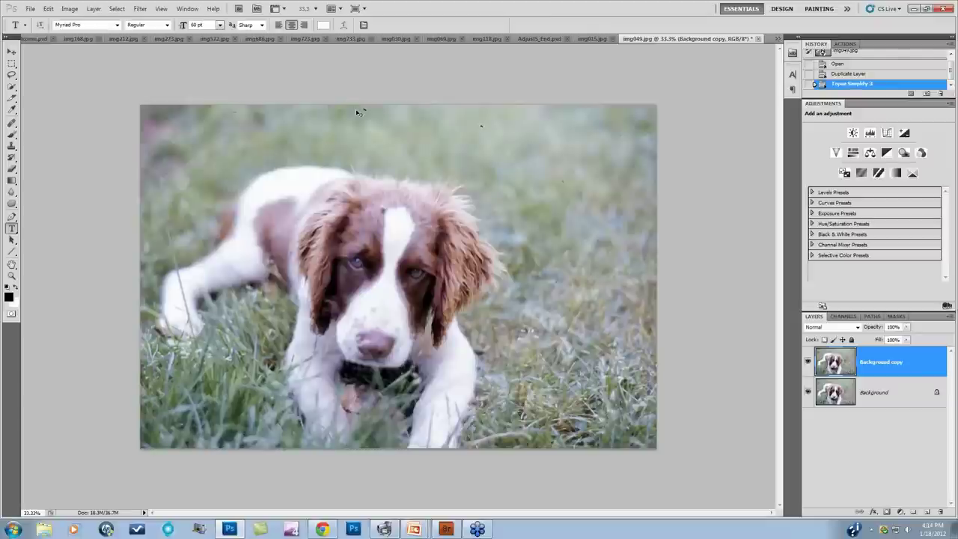
# Step: Set up the Clone Stamp tool with a 35 px brush at 57% hardness for the marks along the photo's upper edge
pyautogui.hotkey('ctrl', '+')
pyautogui.hotkey('ctrl', '+')
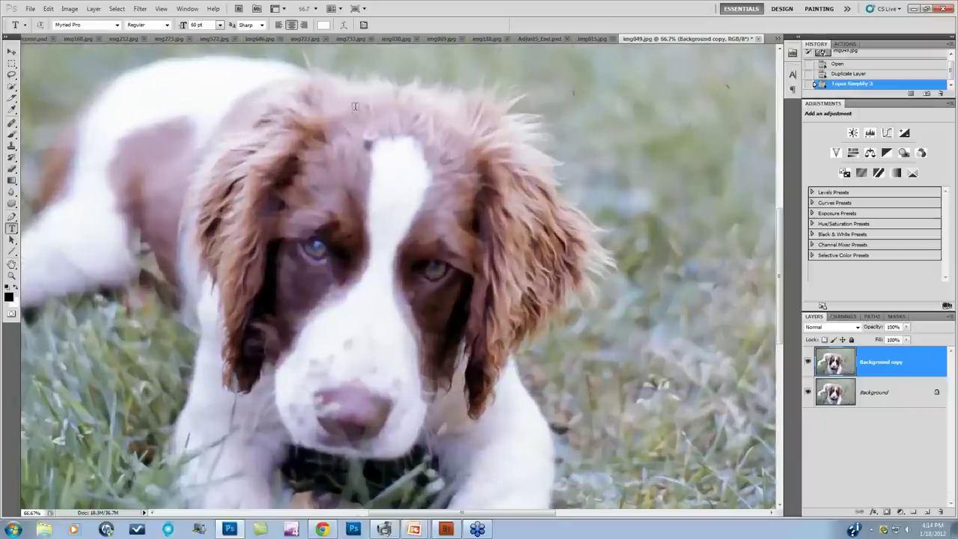
pyautogui.scroll(5, 355, 106)
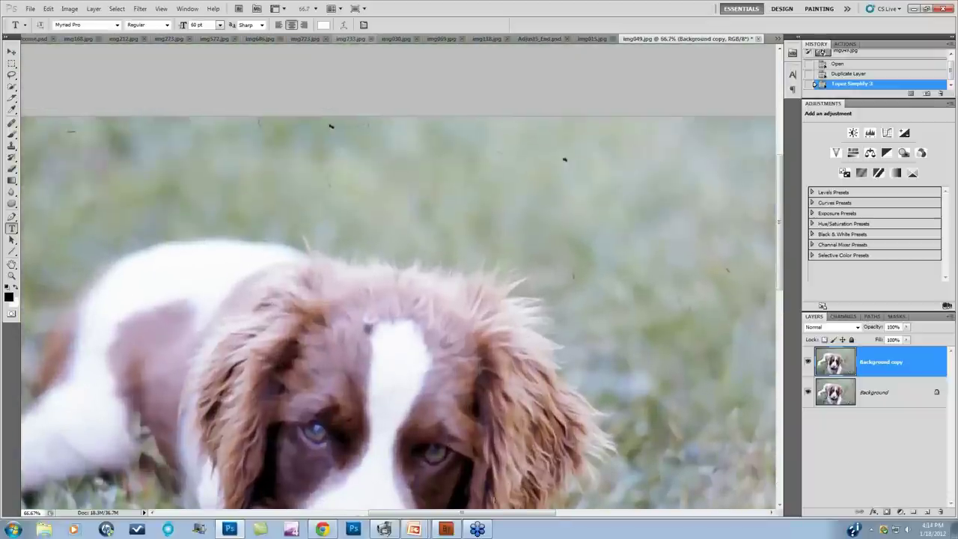
pyautogui.moveTo(520, 513); pyautogui.dragTo(455, 483)
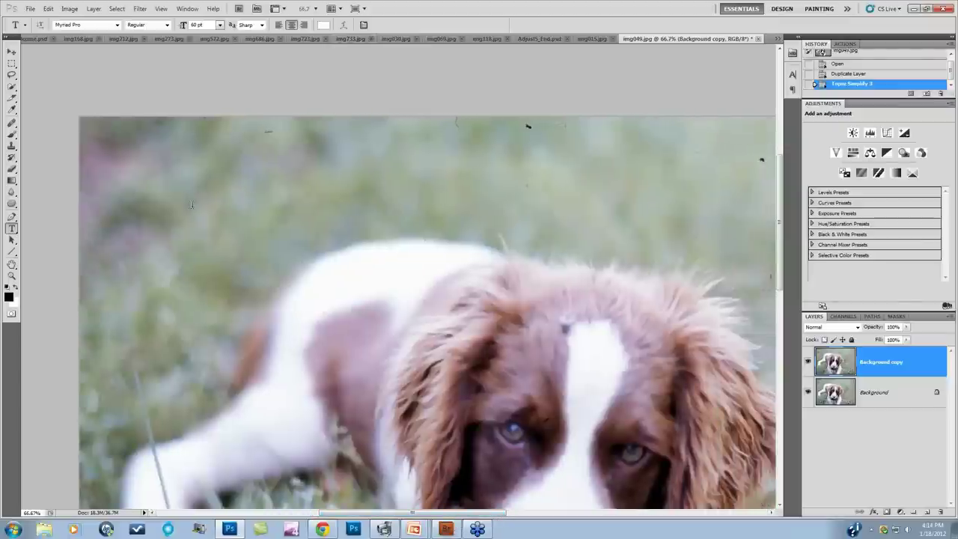
pyautogui.click(12, 147)
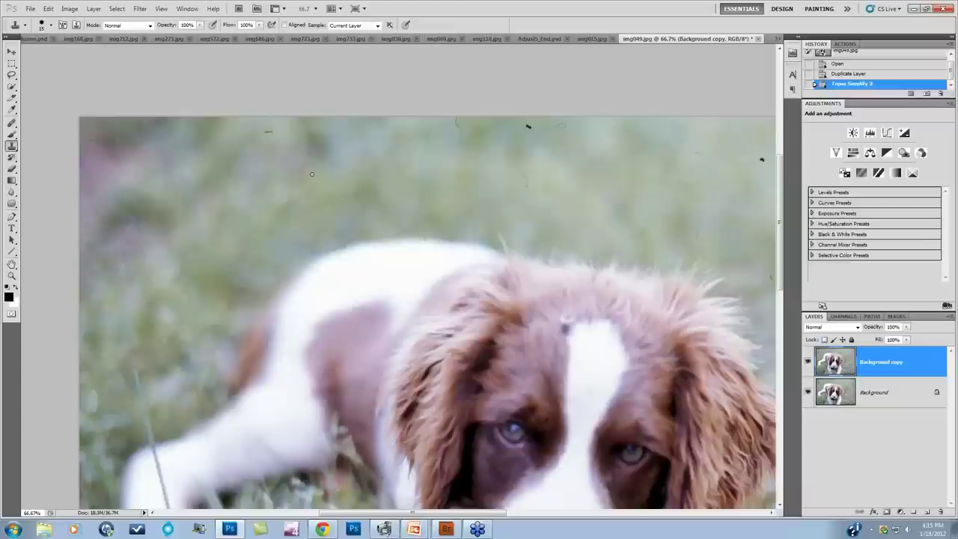
pyautogui.press(']')
pyautogui.press(']')
pyautogui.press(']')
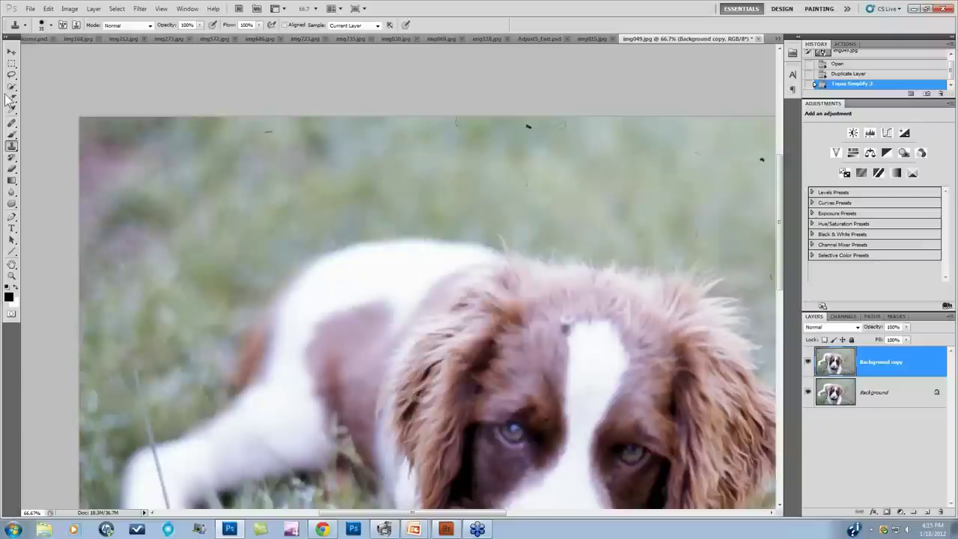
pyautogui.click(51, 25)
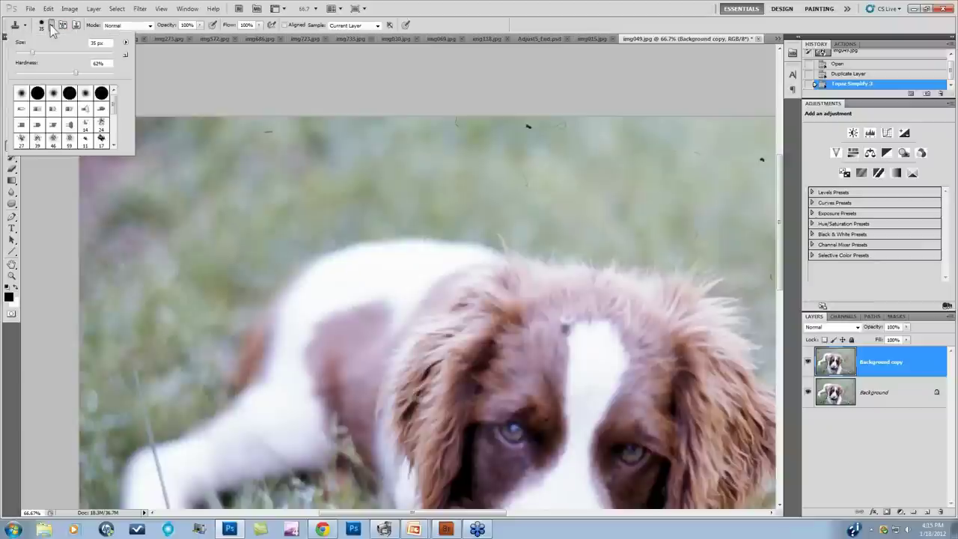
pyautogui.click(76, 75)
pyautogui.moveTo(77, 74)
pyautogui.mouseDown()
pyautogui.moveTo(47, 75)
pyautogui.moveTo(71, 75)
pyautogui.mouseUp()
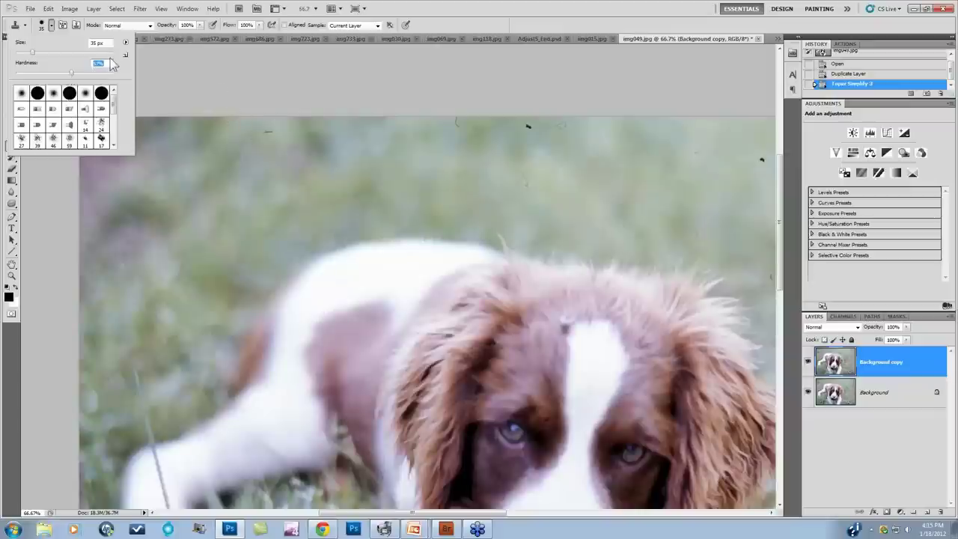
pyautogui.click(164, 83)
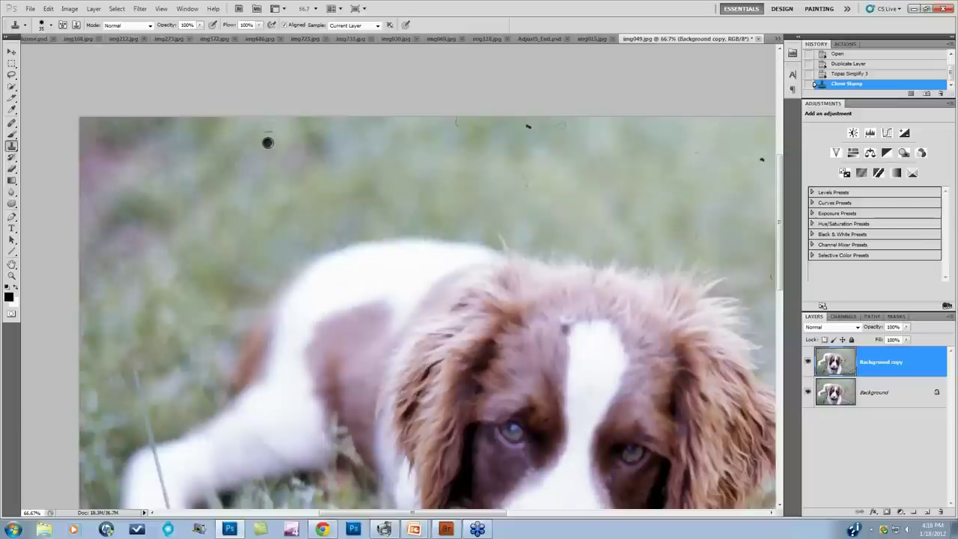
# Step: Try cloning clean grass over the marks along the photo's upper edge, and step back in the history to the second Clone Stamp stroke
pyautogui.click(268, 142)
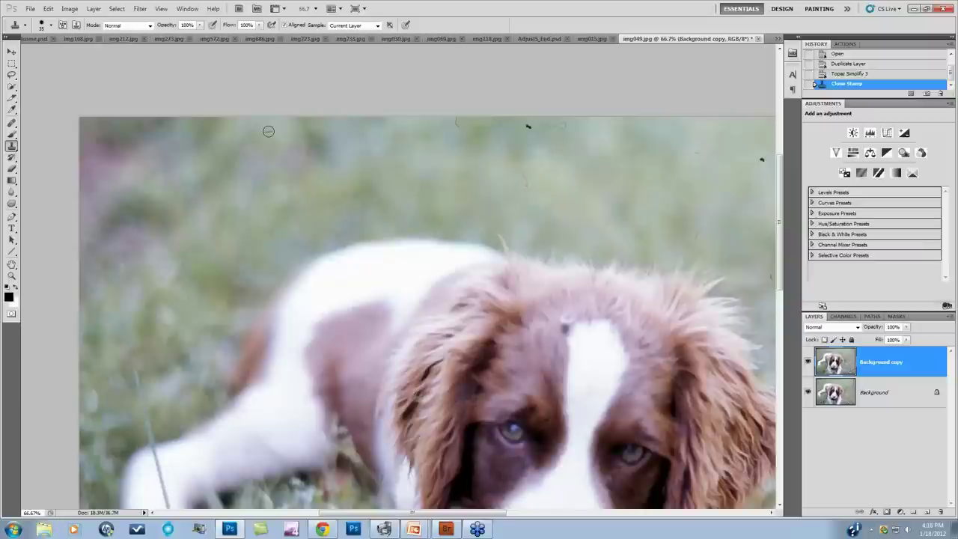
pyautogui.click(269, 131)
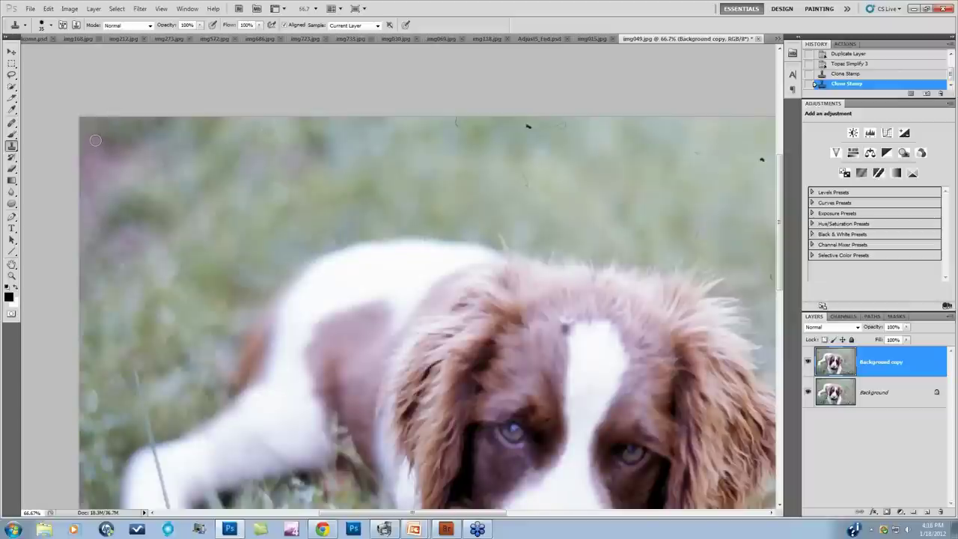
pyautogui.moveTo(98, 143); pyautogui.dragTo(92, 141)
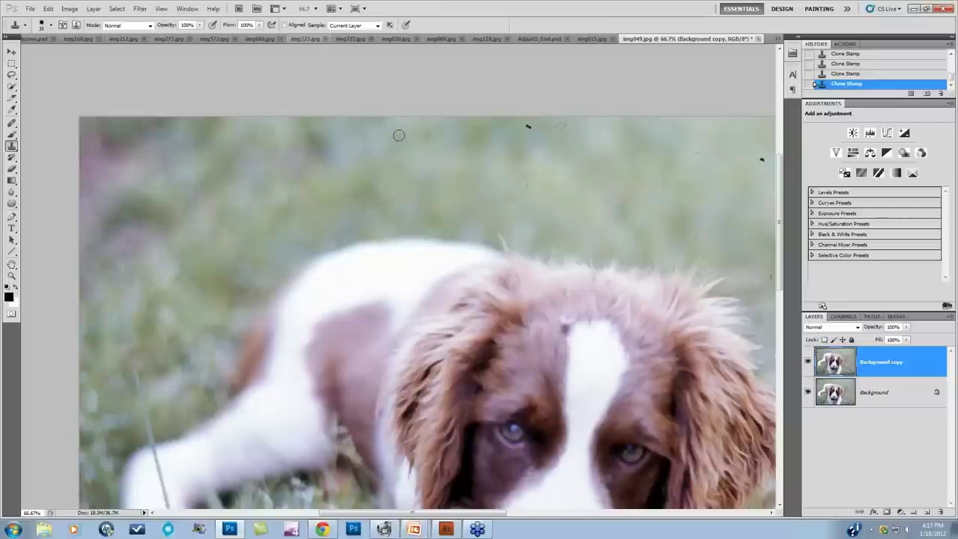
pyautogui.click(517, 124)
pyautogui.click(696, 153)
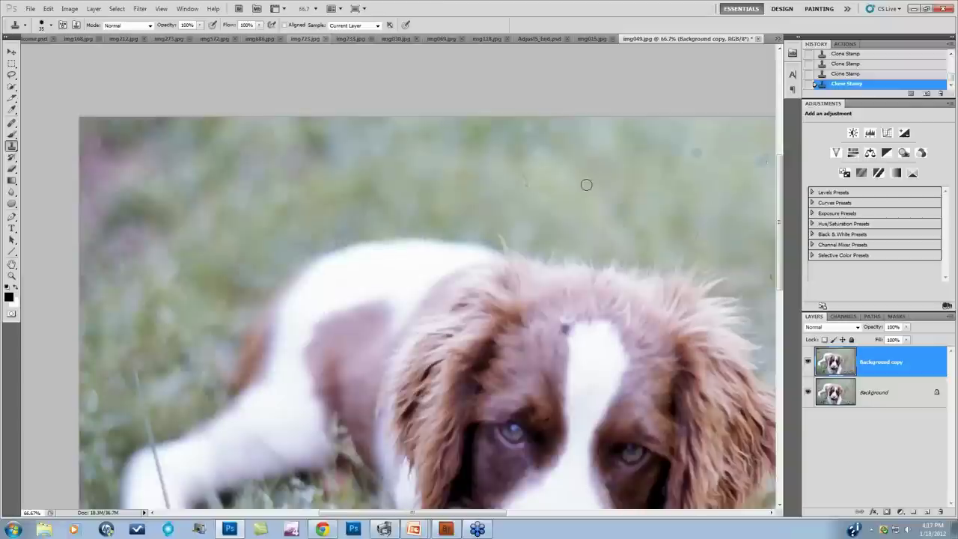
pyautogui.scroll(3, 861, 71)
pyautogui.click(846, 72)
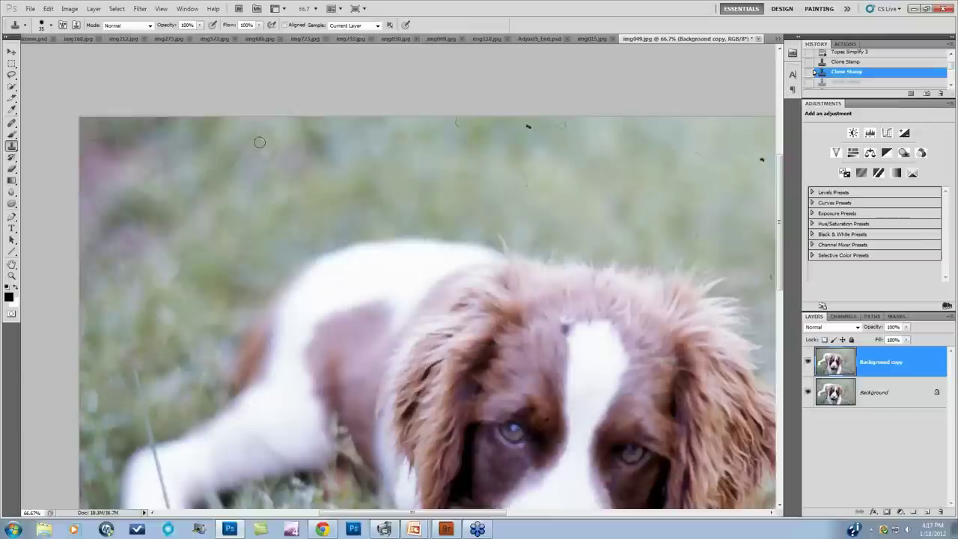
# Step: Try the Clone Stamp with Aligned sampling on in the upper grass, and revert to the first Clone Stamp history state
pyautogui.click(285, 25)
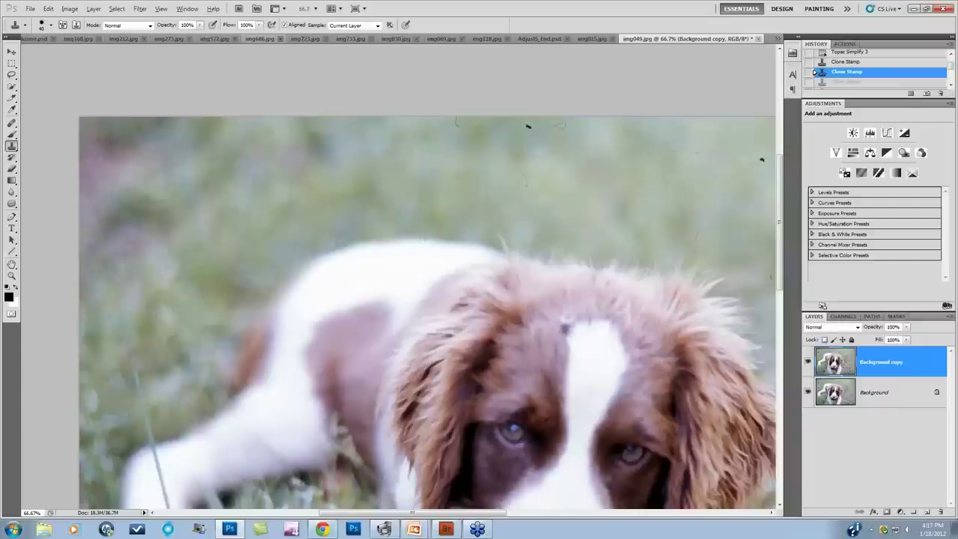
pyautogui.click(95, 143)
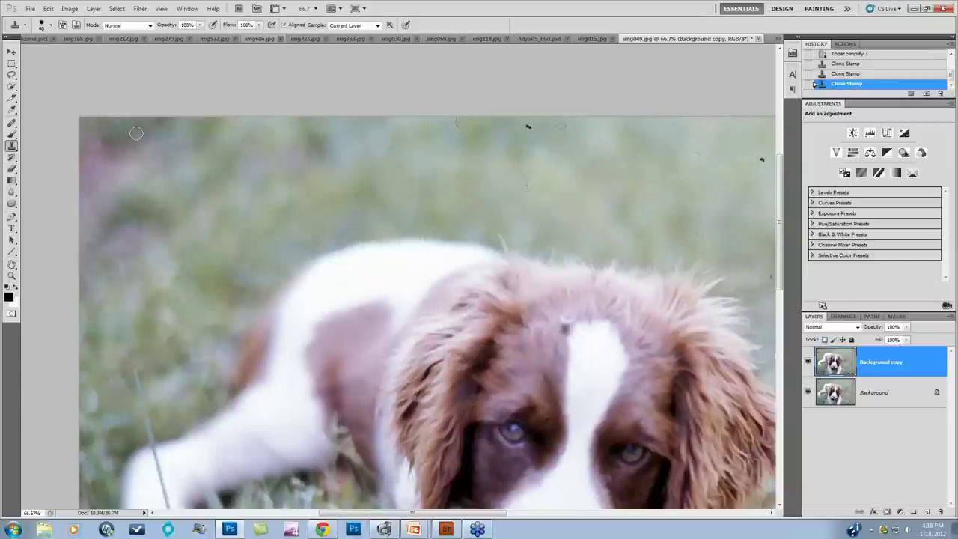
pyautogui.click(846, 74)
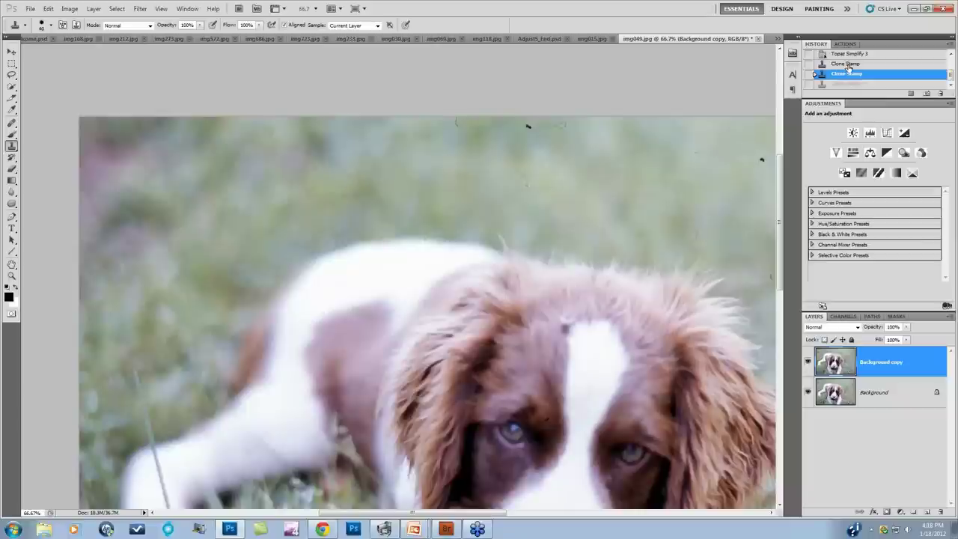
pyautogui.click(846, 65)
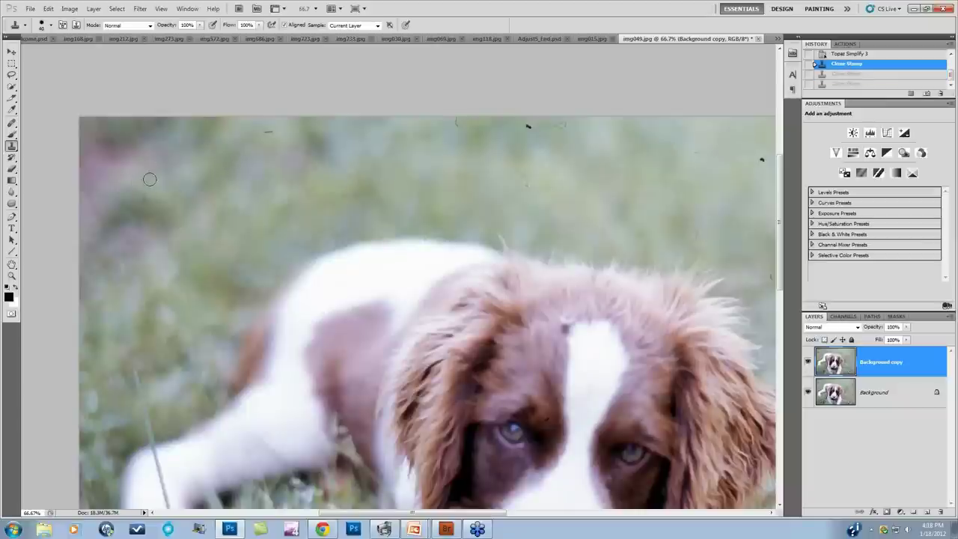
# Step: Set up the Healing Brush with a 30 px brush and reduced hardness
pyautogui.click(13, 124)
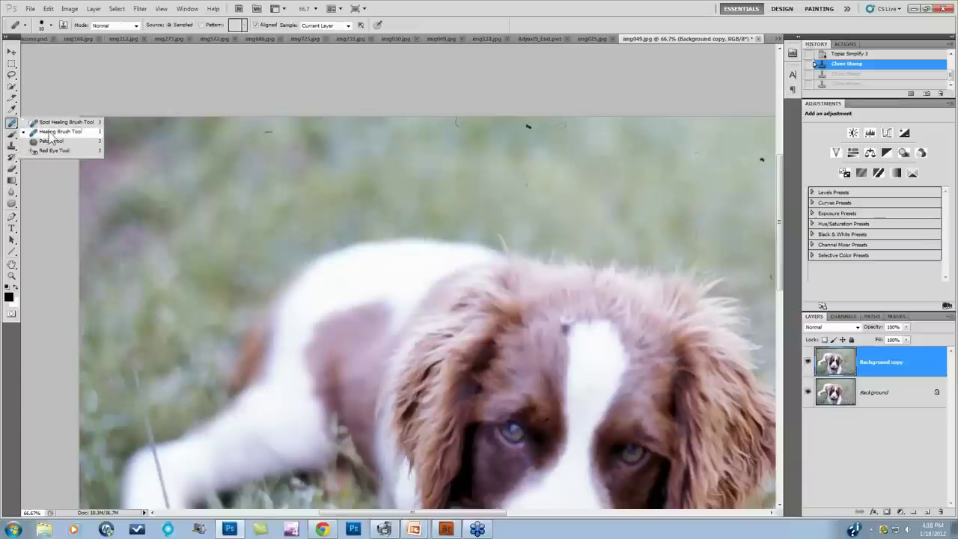
pyautogui.click(50, 133)
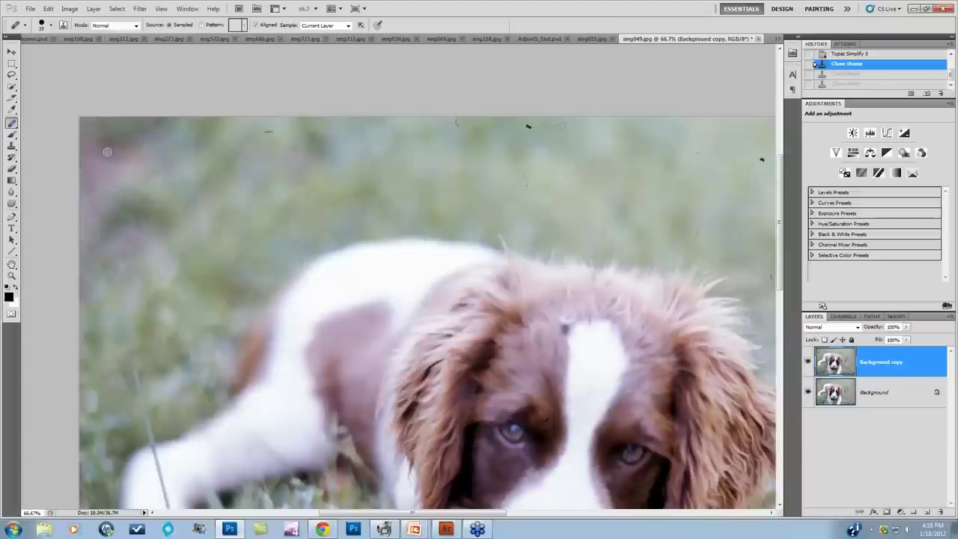
pyautogui.press(']')
pyautogui.click(51, 27)
pyautogui.moveTo(109, 70); pyautogui.dragTo(72, 72)
pyautogui.click(135, 57)
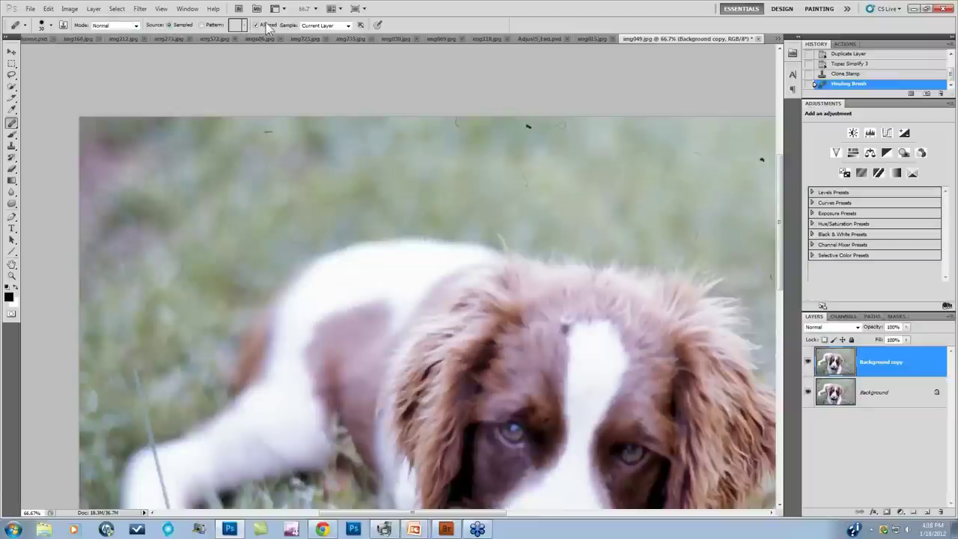
# Step: Heal the dark marks along the photo's upper edge and in the grass above the puppy
pyautogui.click(90, 140)
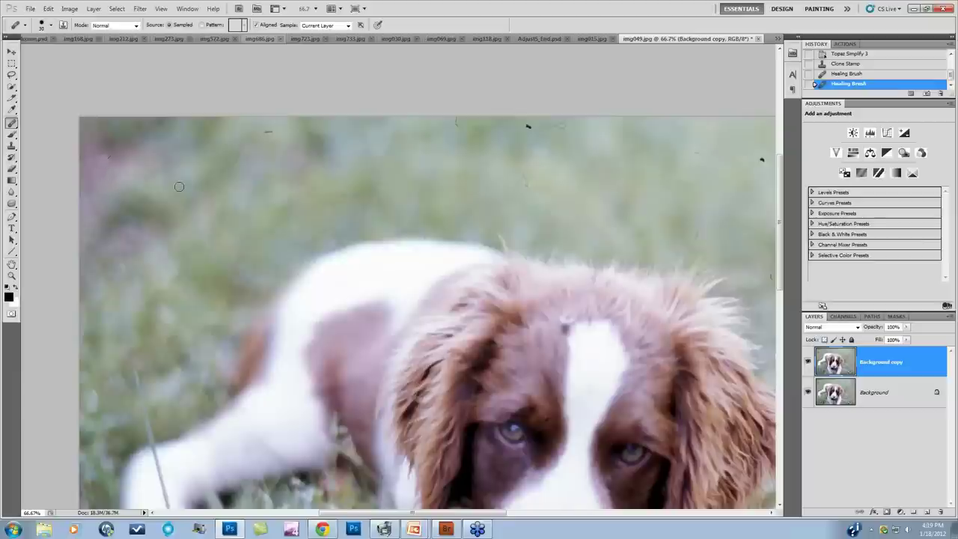
pyautogui.click(269, 132)
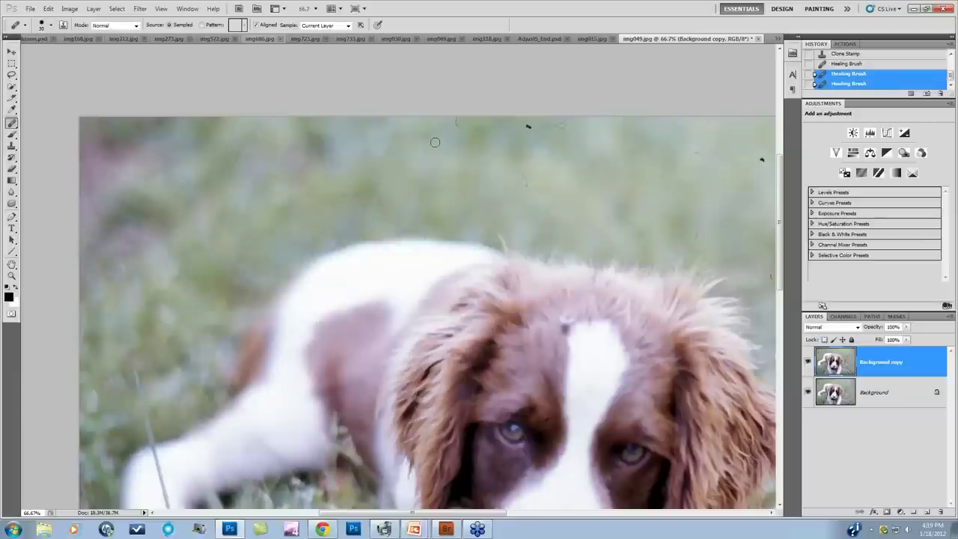
pyautogui.click(460, 124)
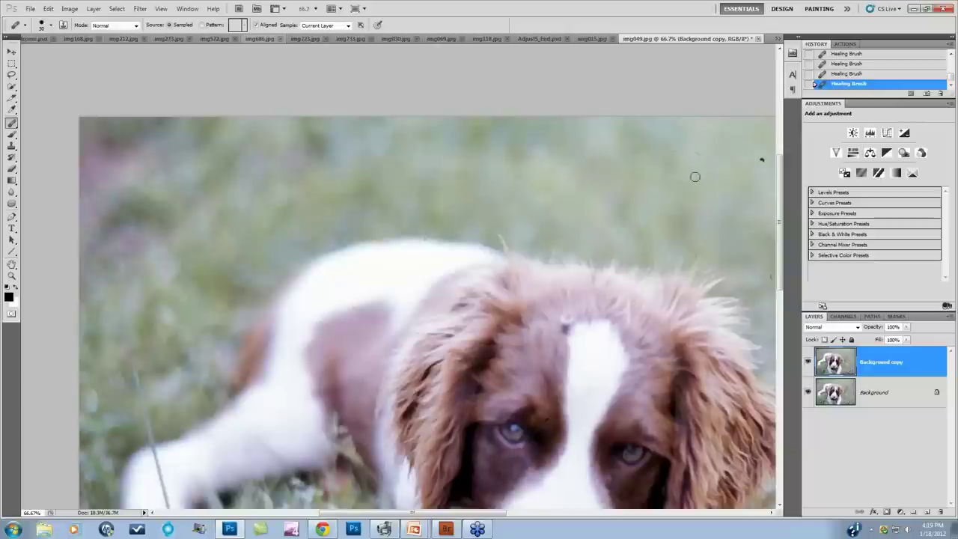
pyautogui.click(762, 159)
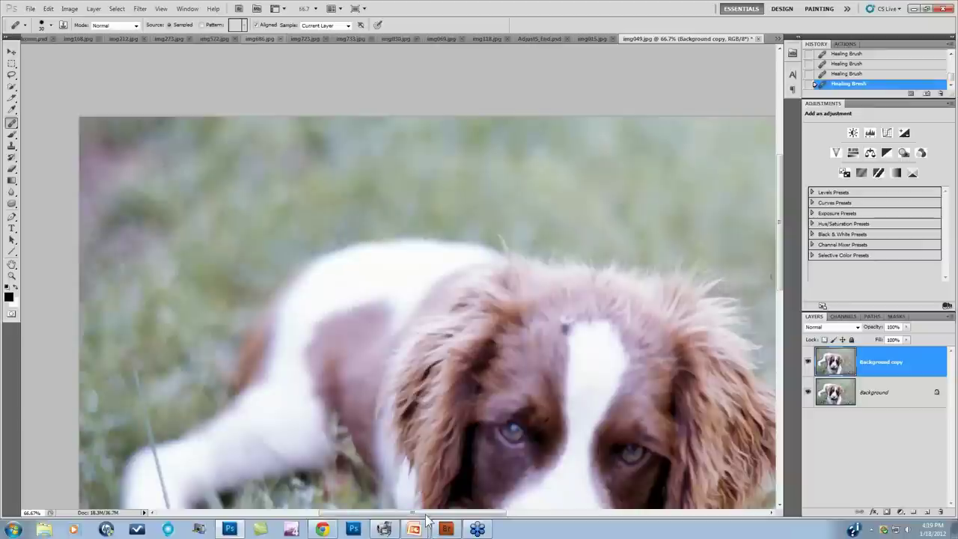
# Step: Heal the remaining specks in the grass between the puppy's head and the photo's right edge
pyautogui.moveTo(423, 512); pyautogui.dragTo(516, 513)
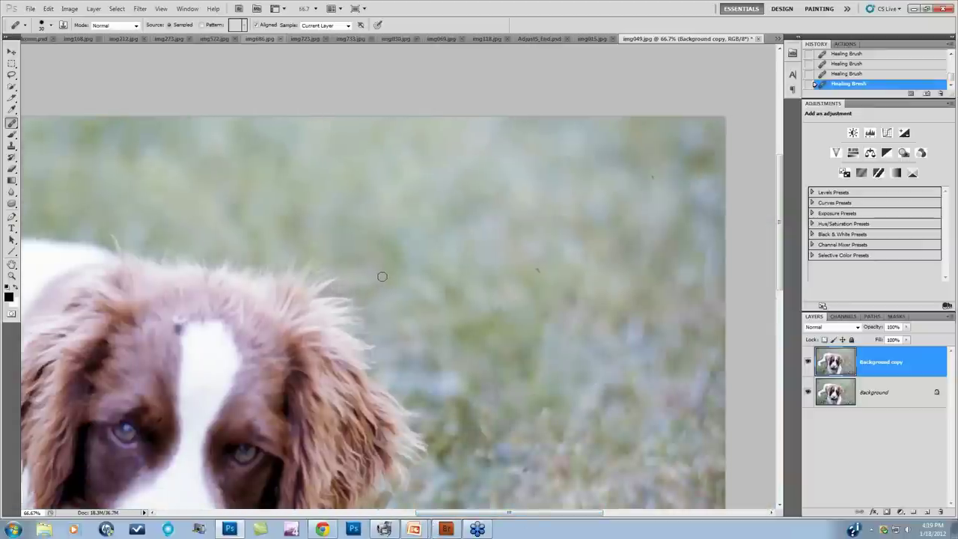
pyautogui.click(382, 276)
pyautogui.click(538, 269)
pyautogui.click(654, 177)
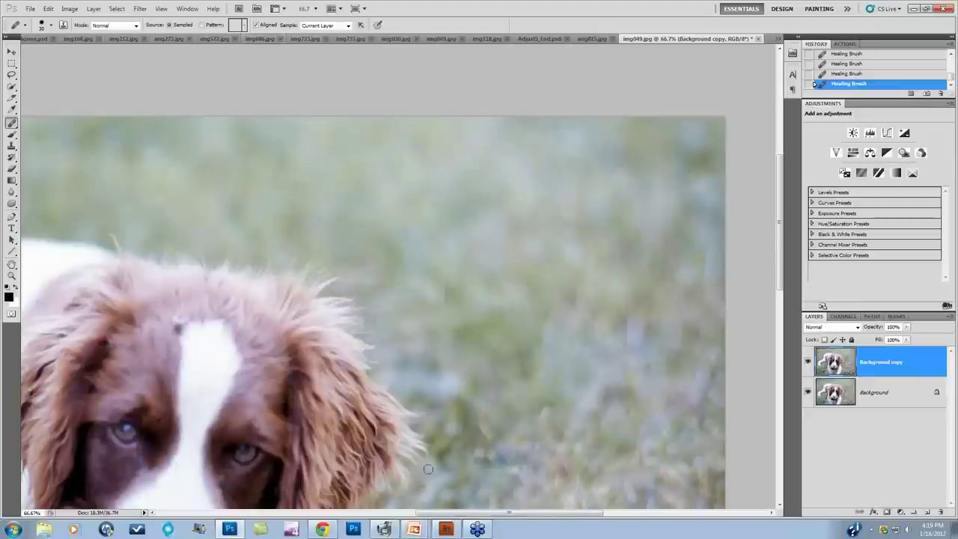
# Step: Examine the retouched photo and compare it with the original by hiding and showing the Background copy layer
pyautogui.moveTo(447, 513); pyautogui.dragTo(335, 515)
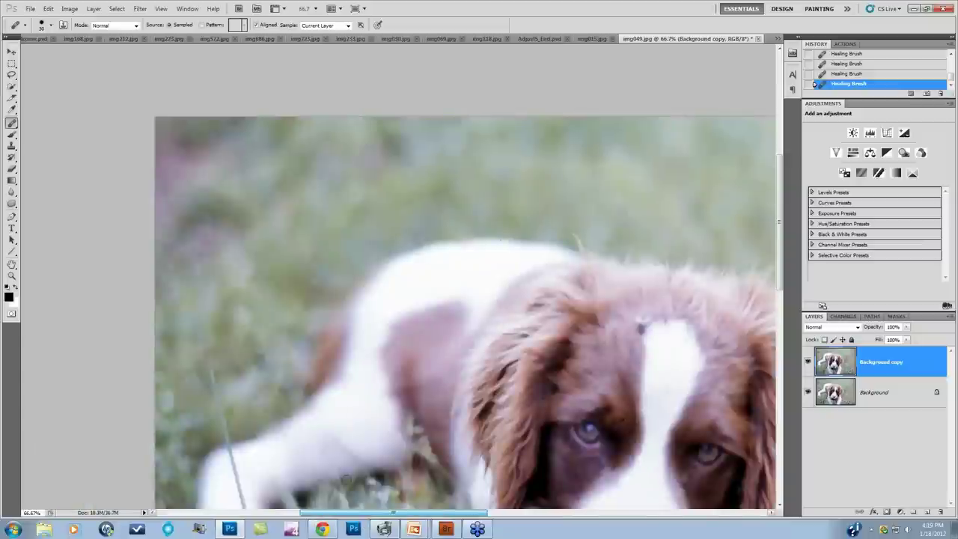
pyautogui.scroll(-5, 380, 333)
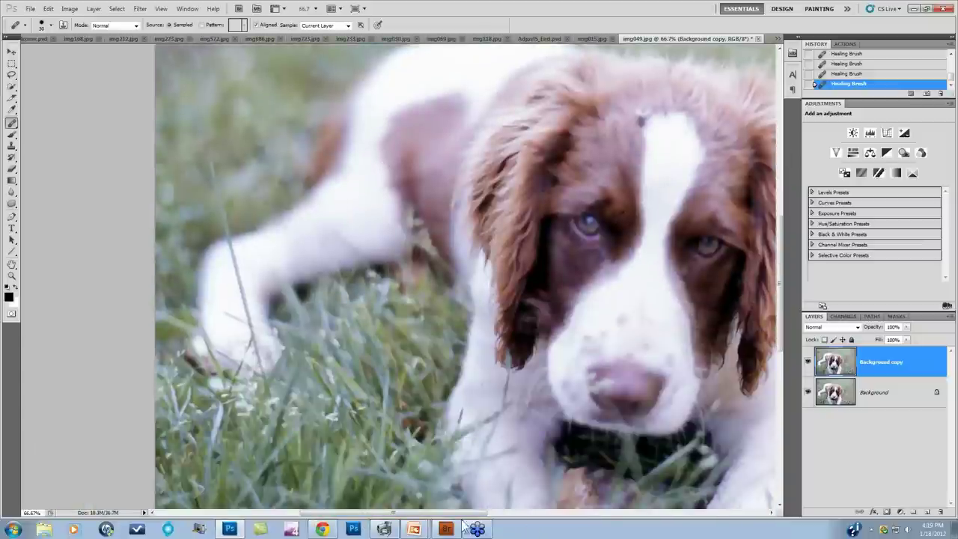
pyautogui.moveTo(438, 513); pyautogui.dragTo(495, 511)
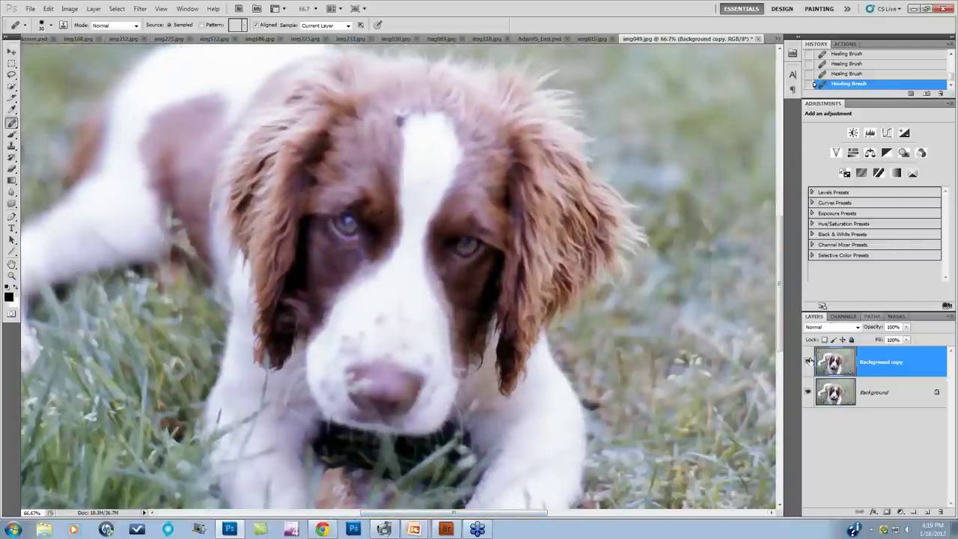
pyautogui.scroll(5, 823, 360)
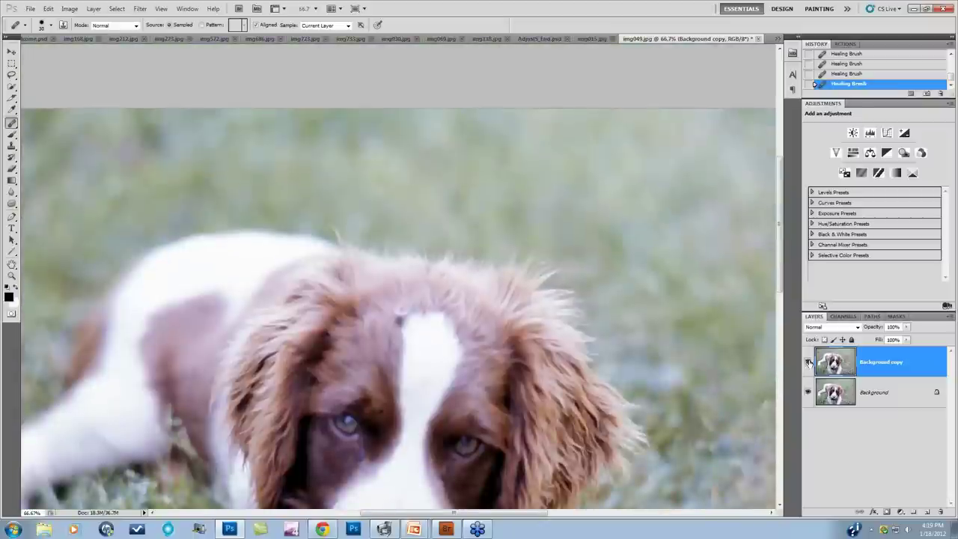
pyautogui.click(807, 361)
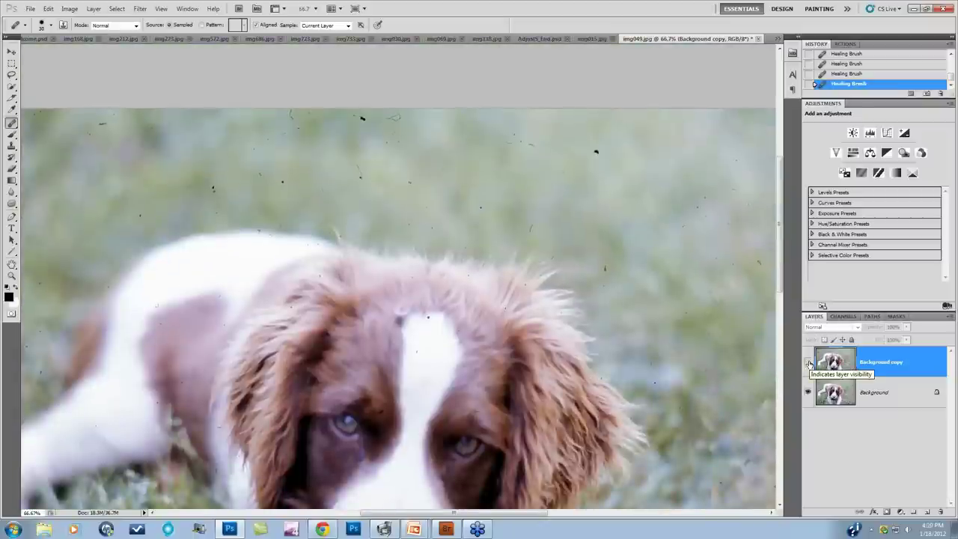
pyautogui.click(809, 364)
pyautogui.scroll(-5, 620, 289)
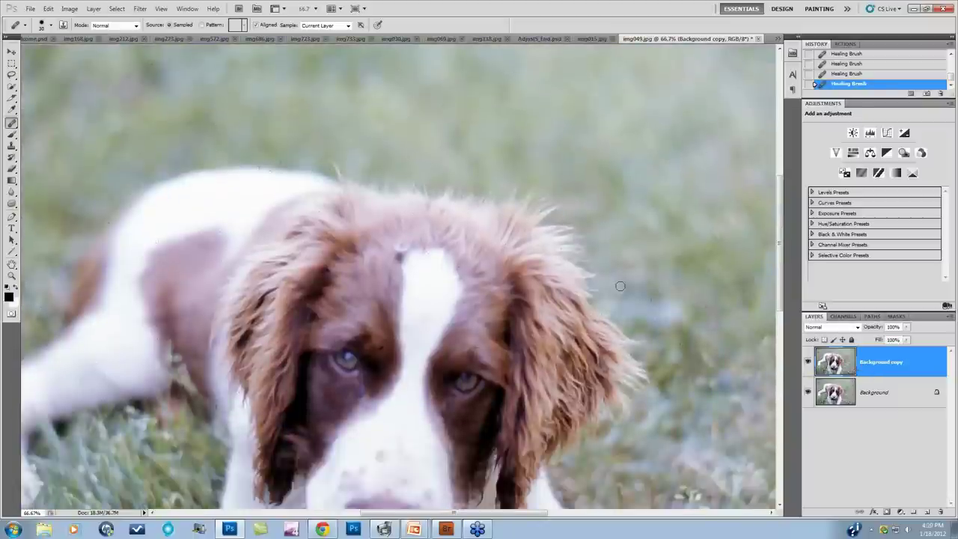
pyautogui.scroll(-1, 617, 279)
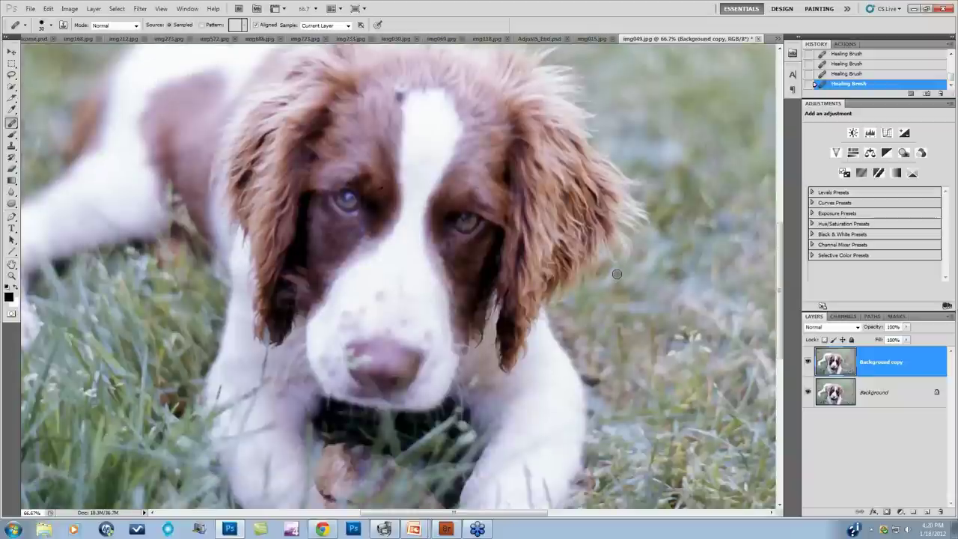
pyautogui.scroll(-1, 618, 277)
pyautogui.scroll(1, 626, 266)
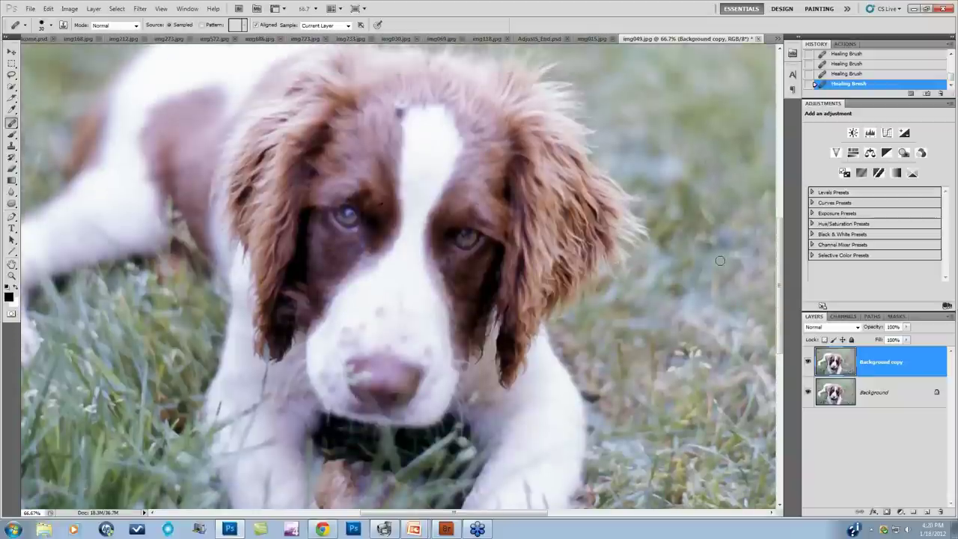
pyautogui.click(808, 363)
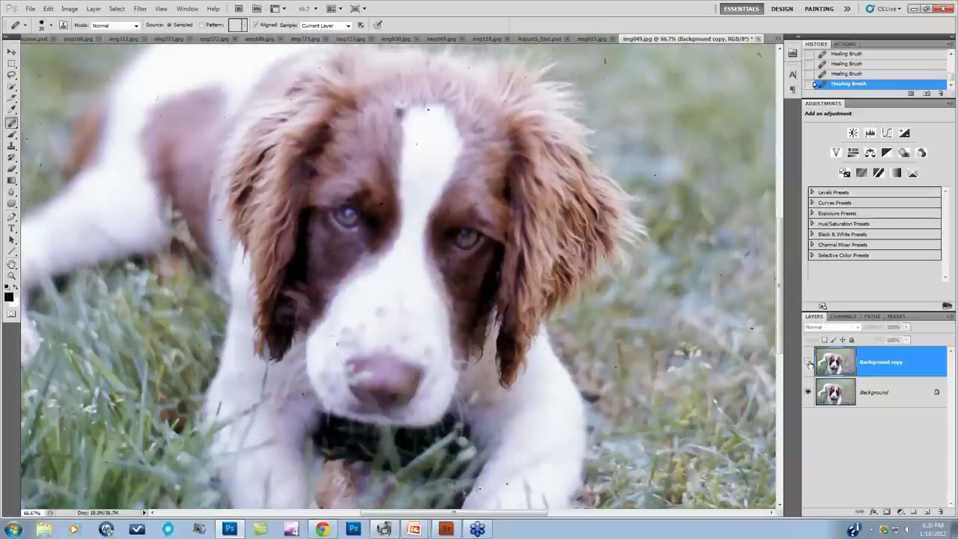
pyautogui.click(809, 363)
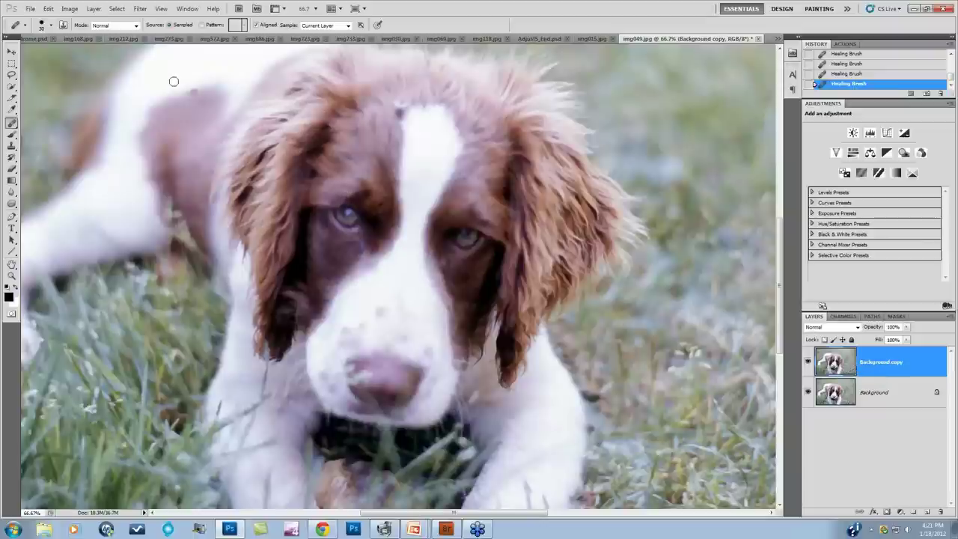
# Step: Add a Reveal All layer mask to the Background copy layer
pyautogui.click(94, 9)
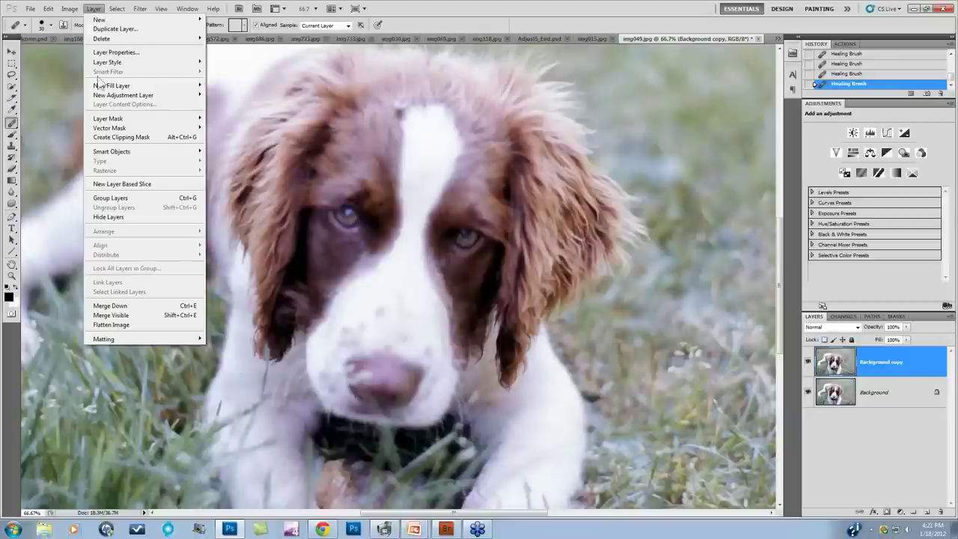
pyautogui.moveTo(108, 123)
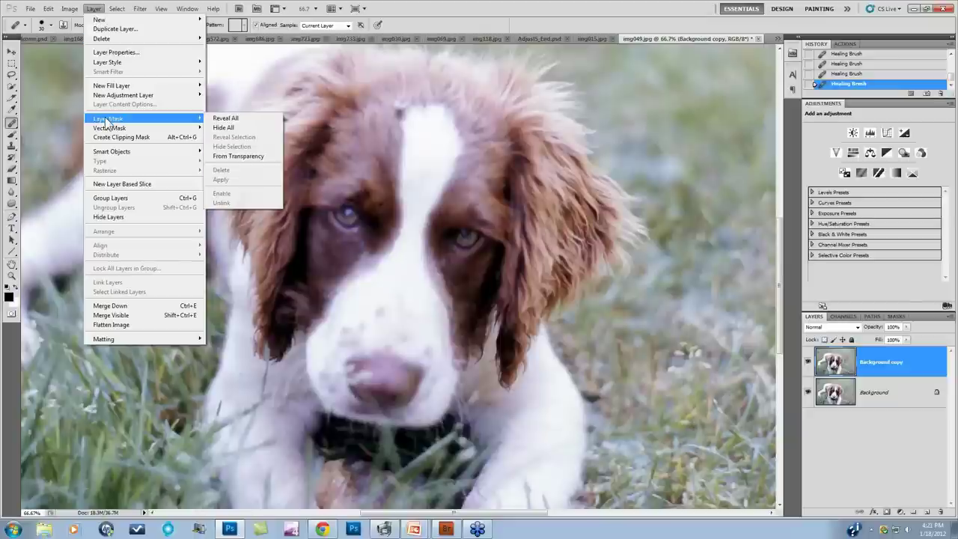
pyautogui.click(223, 120)
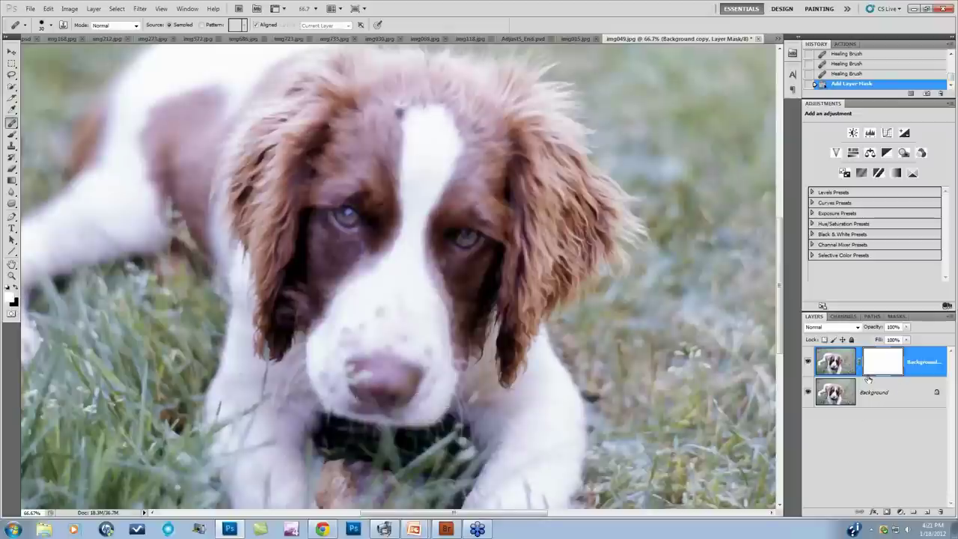
# Step: Swap the foreground and background colours so that black is the painting colour for the mask
pyautogui.click(16, 291)
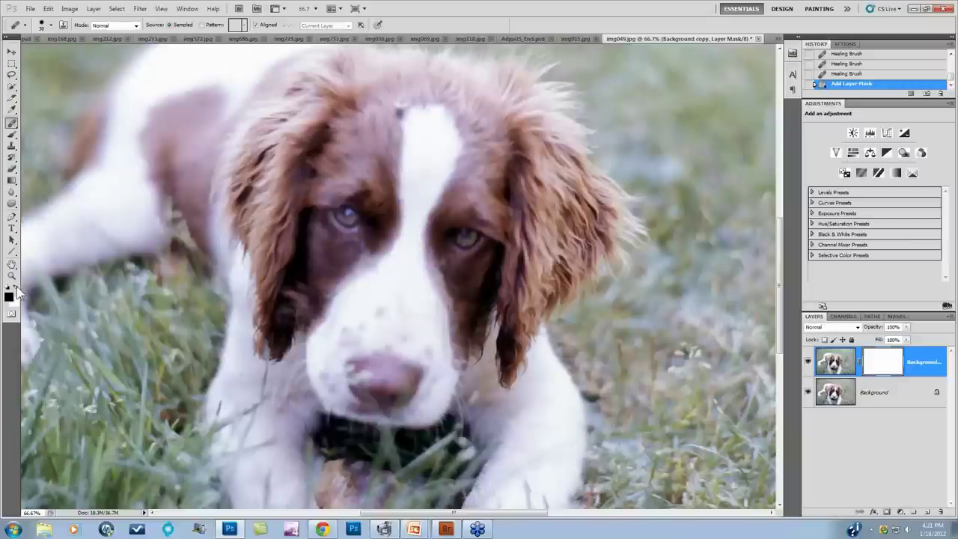
pyautogui.click(16, 291)
pyautogui.click(16, 291)
pyautogui.click(15, 291)
pyautogui.click(16, 290)
pyautogui.click(15, 291)
pyautogui.click(16, 291)
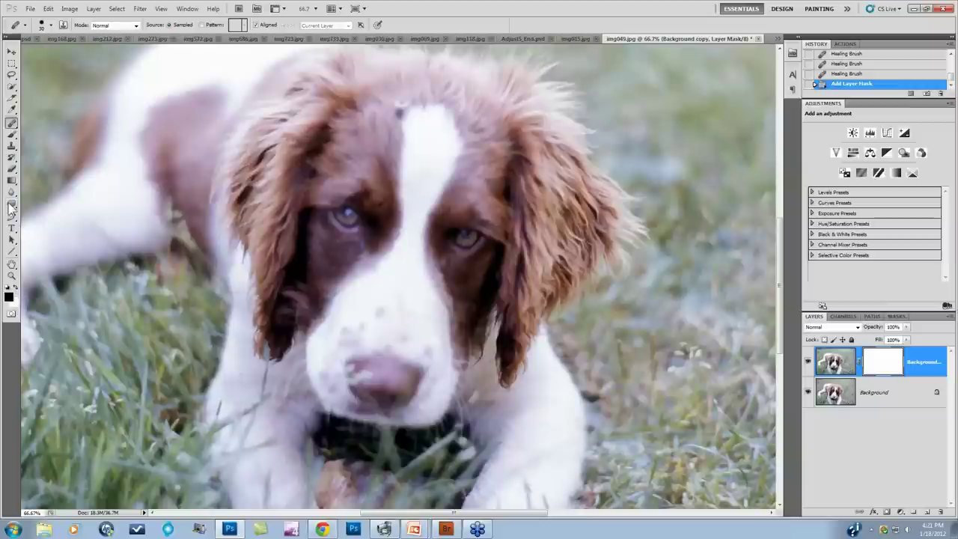
# Step: Set up the Brush tool with a reduced hardness and a size of 246 px
pyautogui.click(12, 136)
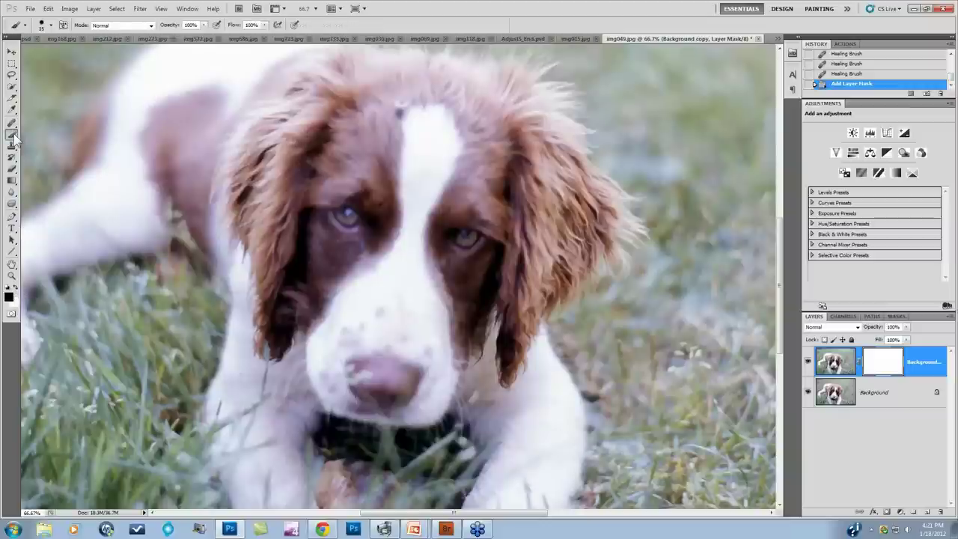
pyautogui.click(48, 25)
pyautogui.moveTo(82, 71); pyautogui.dragTo(43, 72)
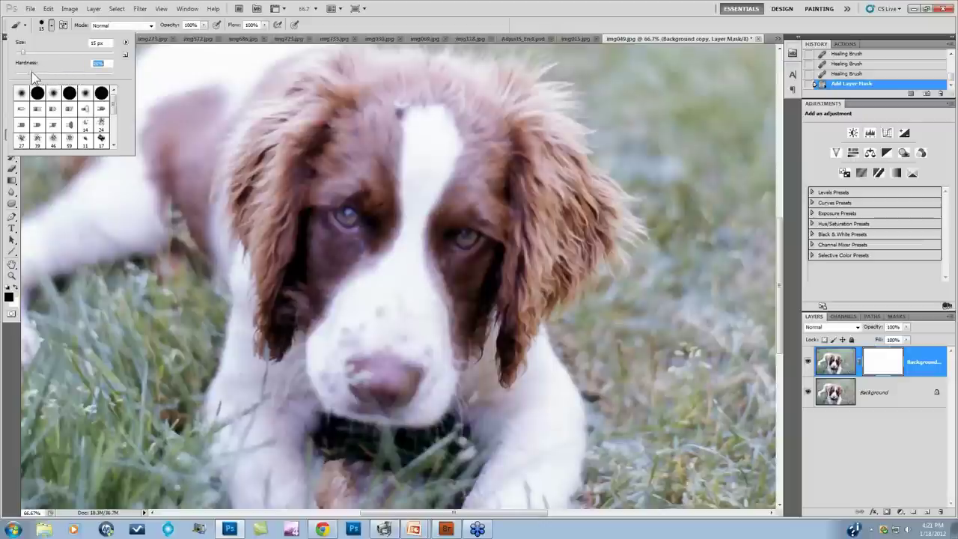
pyautogui.moveTo(22, 52)
pyautogui.mouseDown()
pyautogui.moveTo(98, 51)
pyautogui.moveTo(207, 133)
pyautogui.moveTo(90, 53)
pyautogui.mouseUp()
pyautogui.click(341, 28)
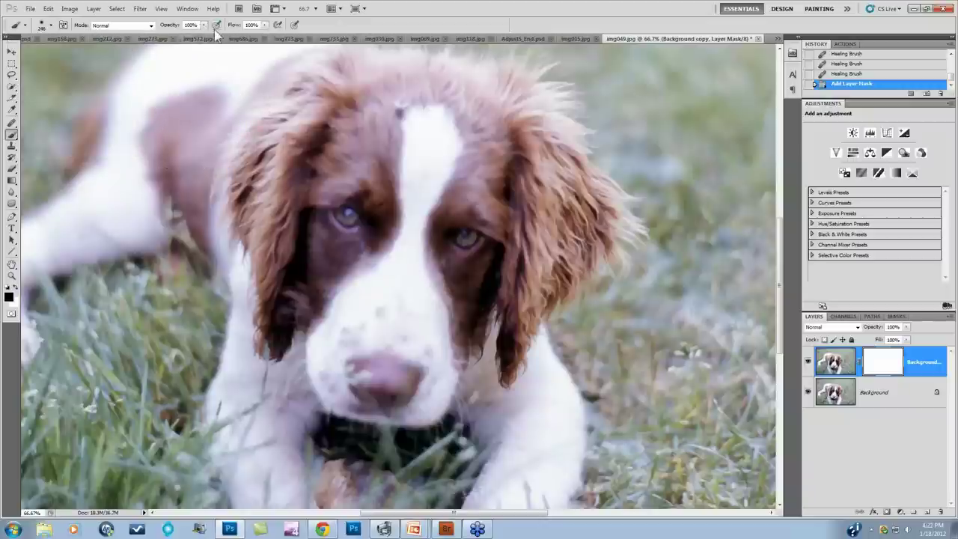
# Step: Paint black on the Background copy mask over the puppy's head, ears, chest and front legs to restore their original detail
pyautogui.moveTo(479, 79); pyautogui.dragTo(509, 125)
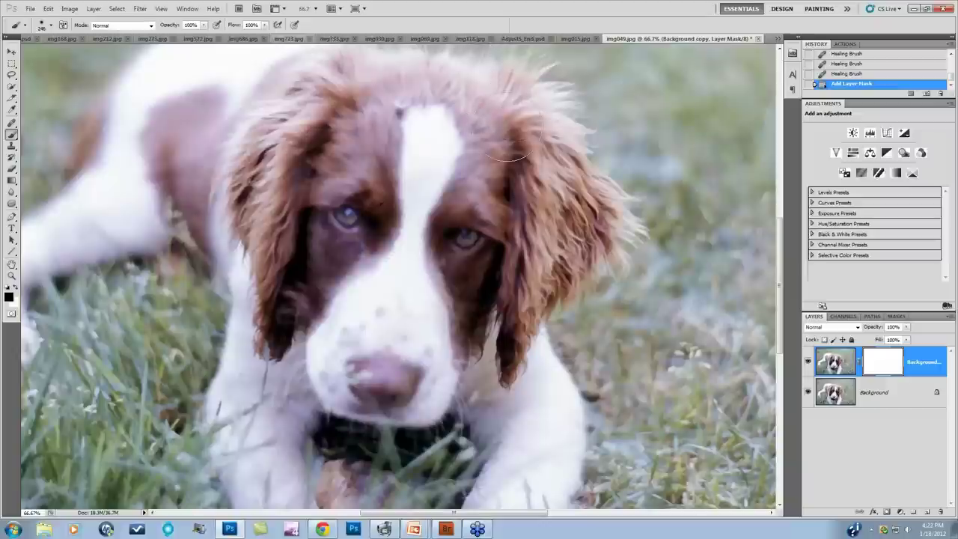
pyautogui.hotkey('ctrl', '-')
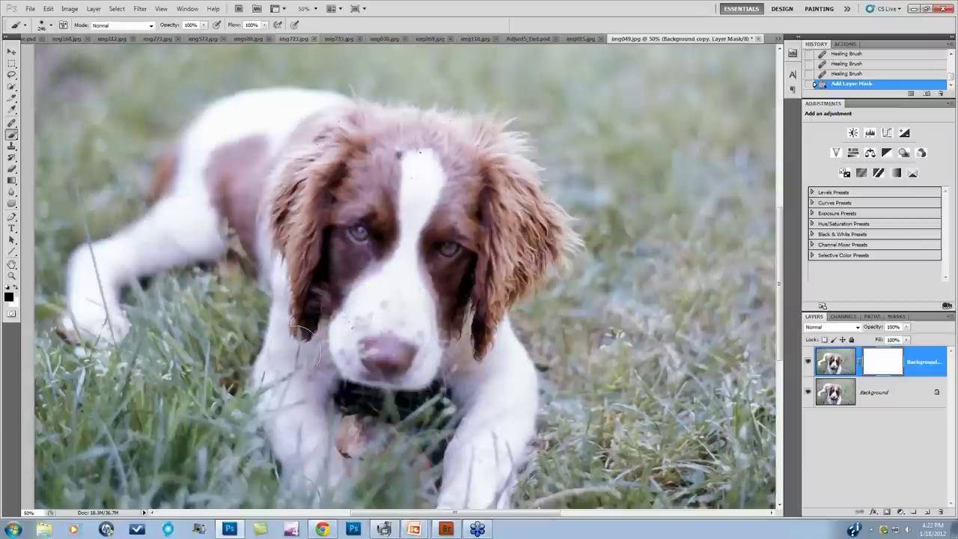
pyautogui.moveTo(480, 352)
pyautogui.mouseDown()
pyautogui.moveTo(475, 327)
pyautogui.moveTo(456, 338)
pyautogui.moveTo(463, 322)
pyautogui.moveTo(493, 387)
pyautogui.moveTo(505, 449)
pyautogui.mouseUp()
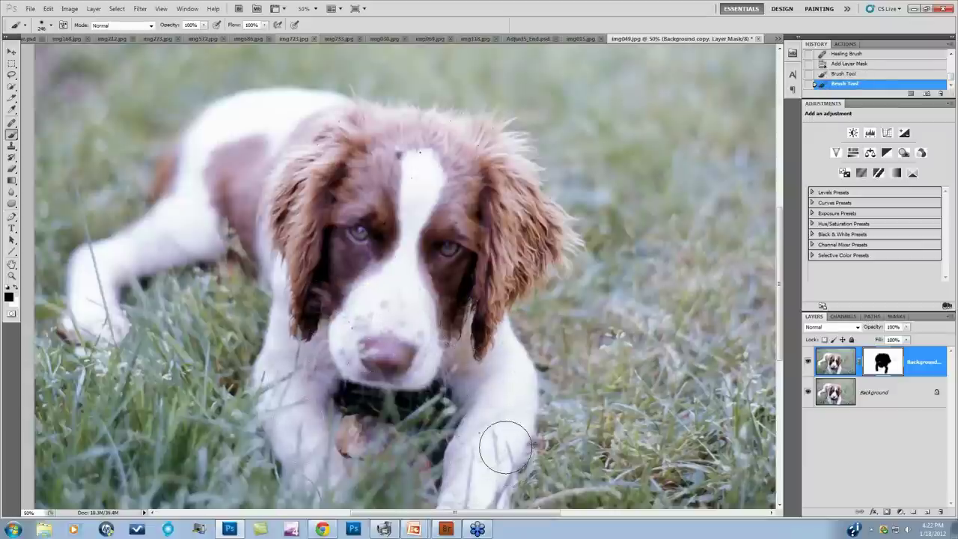
pyautogui.scroll(-2, 505, 449)
pyautogui.moveTo(491, 414); pyautogui.dragTo(475, 395)
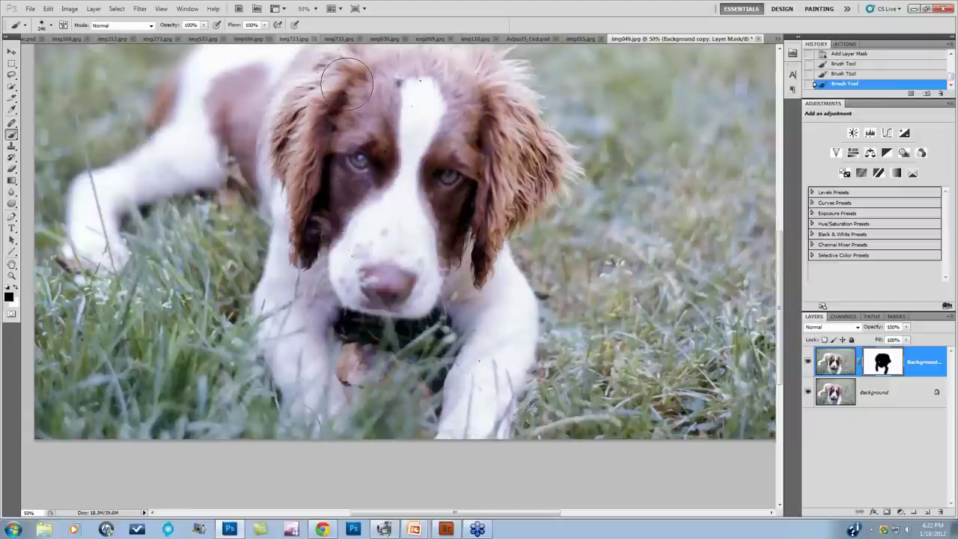
pyautogui.scroll(1, 389, 191)
pyautogui.scroll(3, 393, 191)
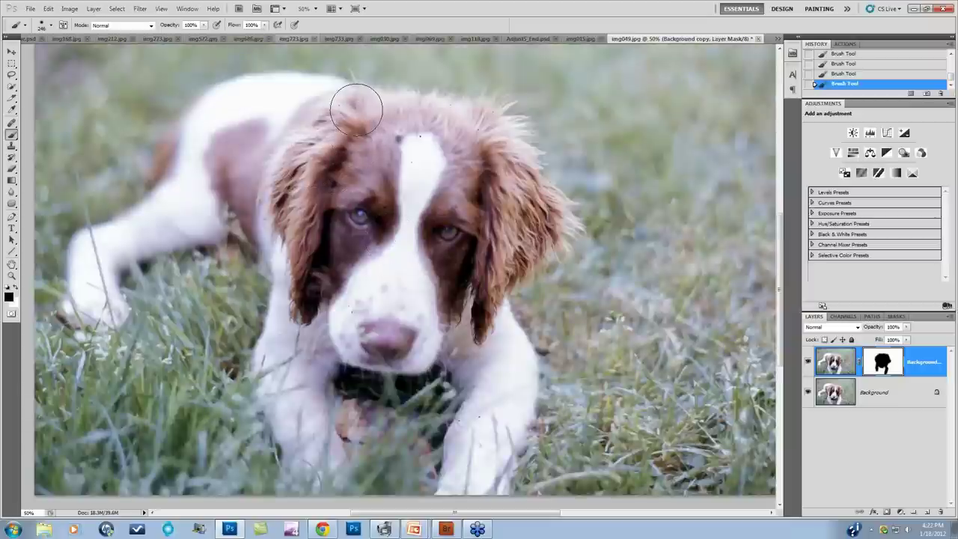
pyautogui.moveTo(358, 100); pyautogui.dragTo(461, 146)
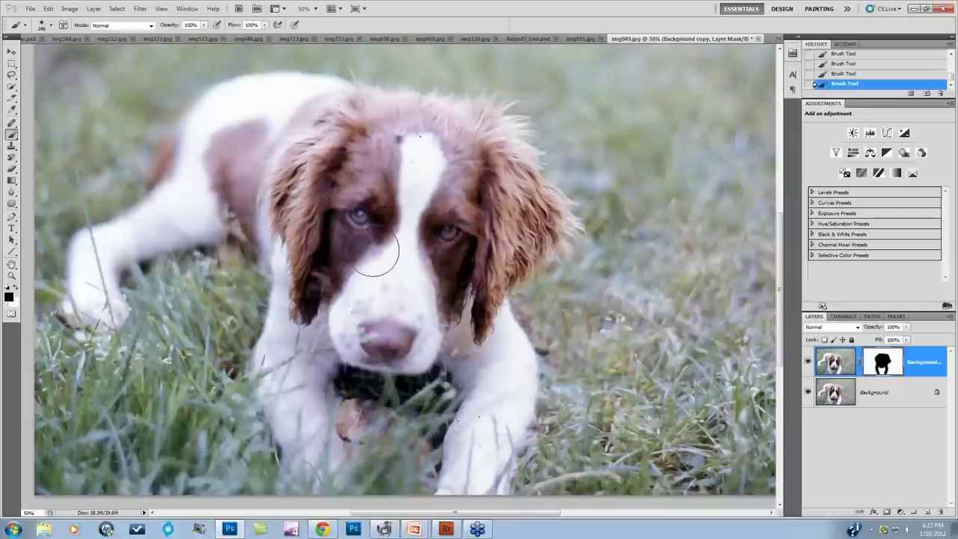
# Step: Make white the painting colour for the mask and raise the brush's hardness, keeping its size at 246 px
pyautogui.click(15, 290)
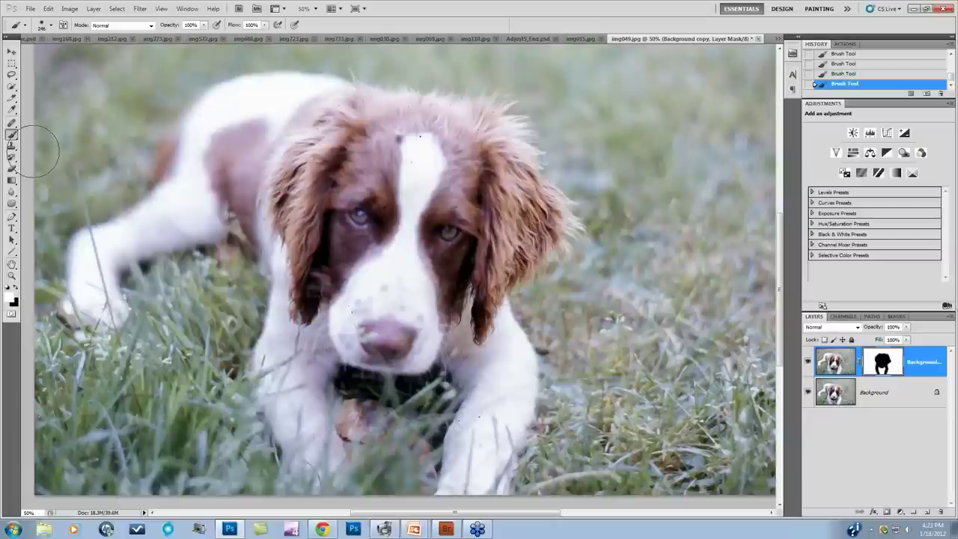
pyautogui.click(151, 25)
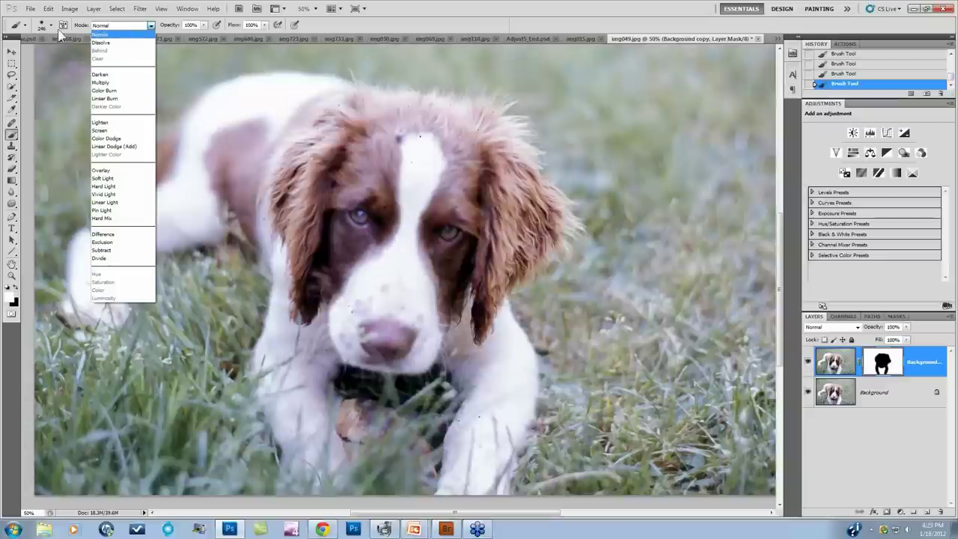
pyautogui.click(51, 26)
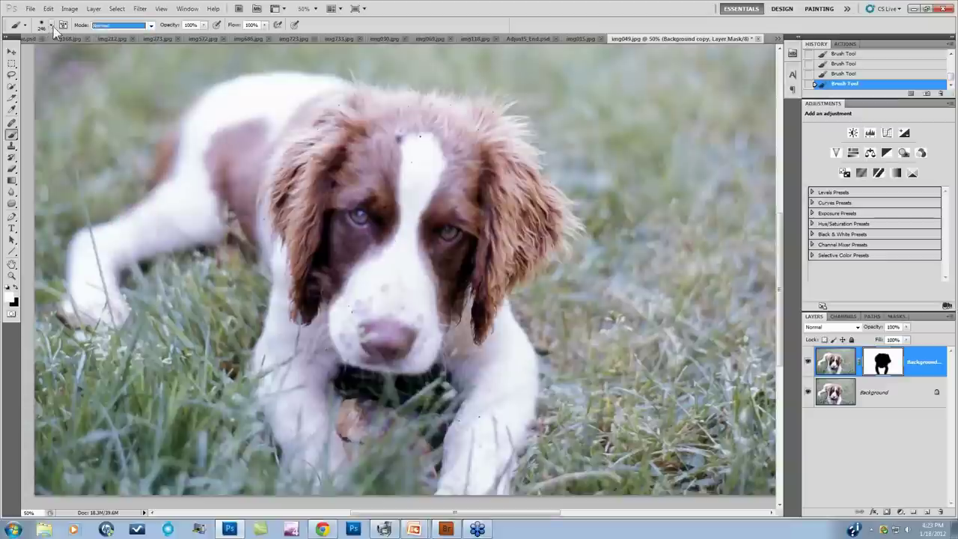
pyautogui.click(51, 25)
pyautogui.moveTo(30, 75); pyautogui.dragTo(90, 73)
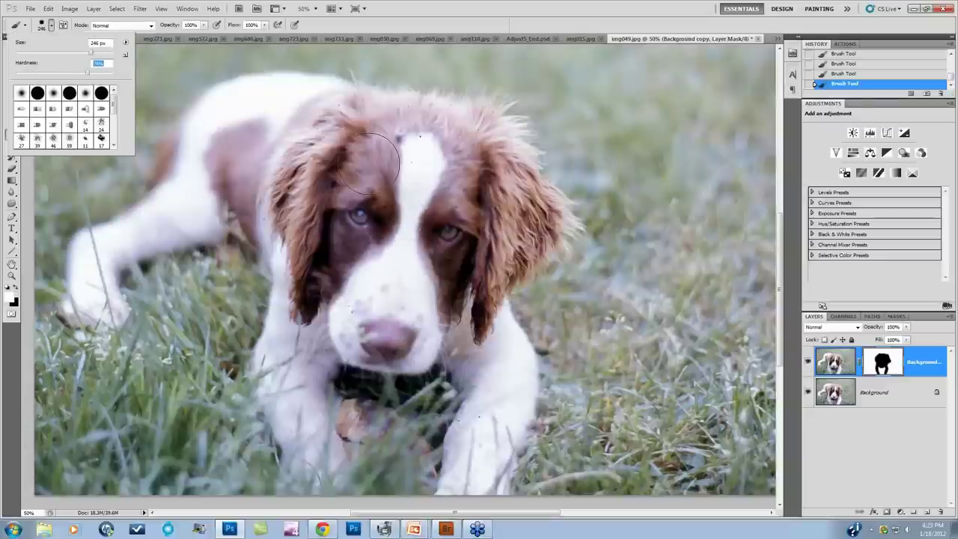
pyautogui.moveTo(63, 45); pyautogui.dragTo(45, 45)
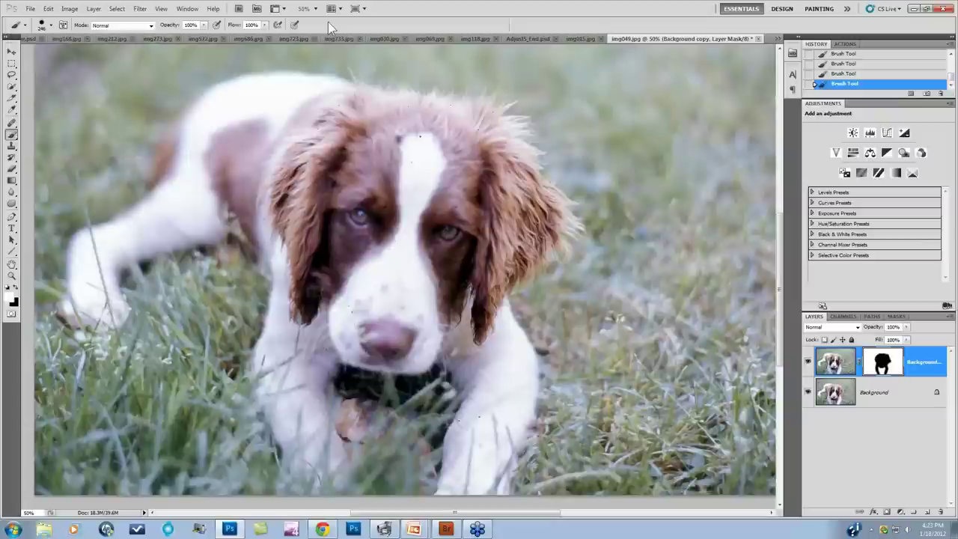
pyautogui.press('Return')
# Step: Paint white on the mask with a much smaller brush over the specks on the puppy's forehead, muzzle, chest and front leg
pyautogui.press('[')
pyautogui.press('[')
pyautogui.press('[')
pyautogui.press('[')
pyautogui.press('[')
pyautogui.press('[')
pyautogui.press('[')
pyautogui.moveTo(424, 138)
pyautogui.mouseDown()
pyautogui.moveTo(463, 150)
pyautogui.moveTo(444, 146)
pyautogui.moveTo(478, 128)
pyautogui.mouseUp()
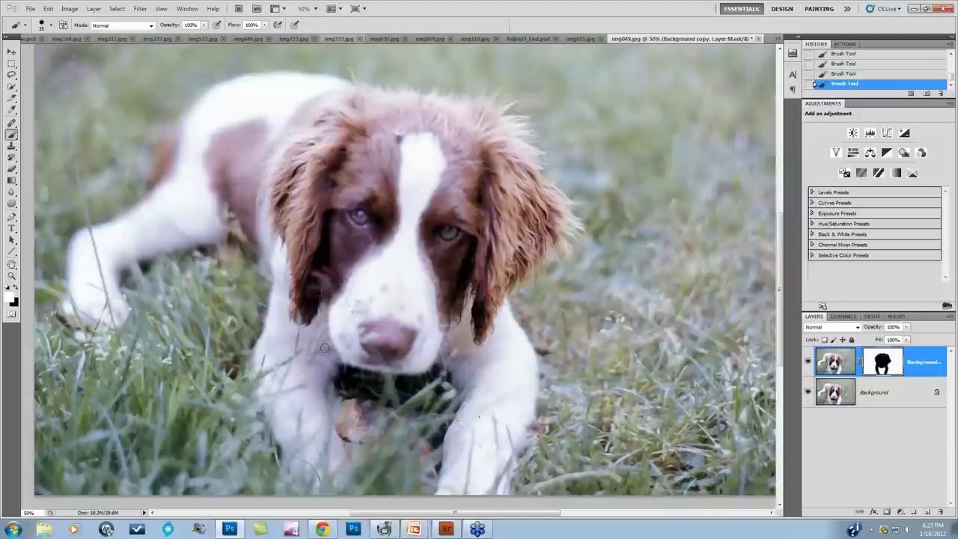
pyautogui.moveTo(326, 349); pyautogui.dragTo(349, 310)
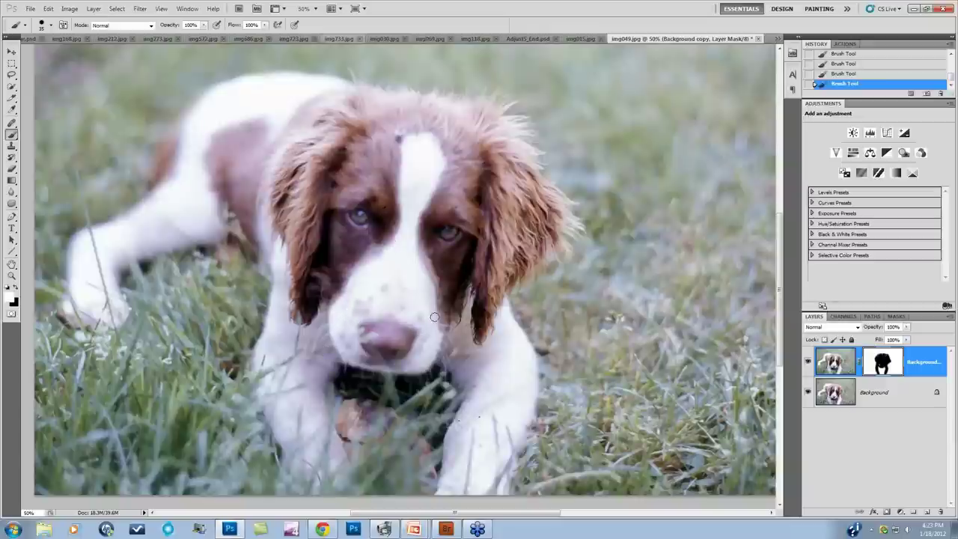
pyautogui.moveTo(466, 317); pyautogui.dragTo(461, 413)
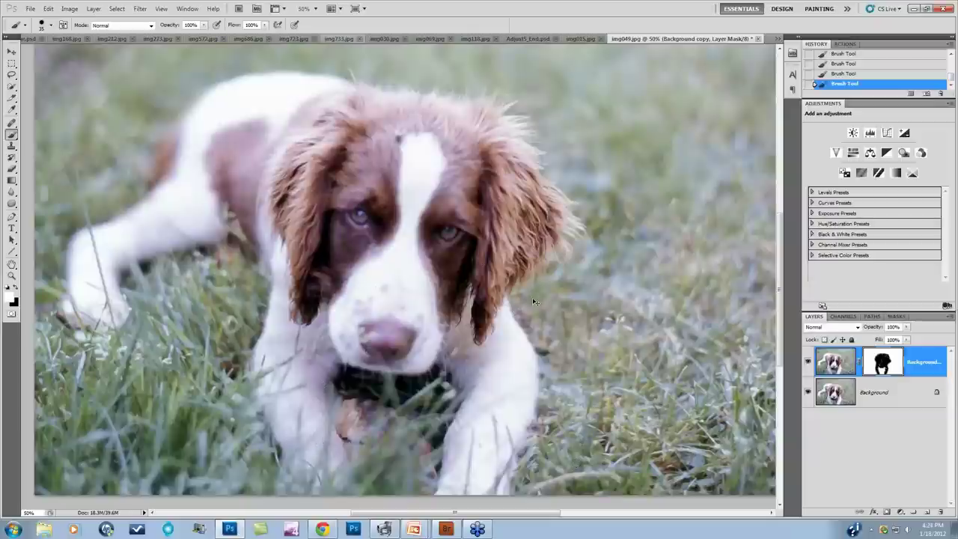
# Step: Heal the spot between the puppy's eyes with the Healing Brush on the Background copy layer's image rather than its mask
pyautogui.hotkey('ctrl', '+')
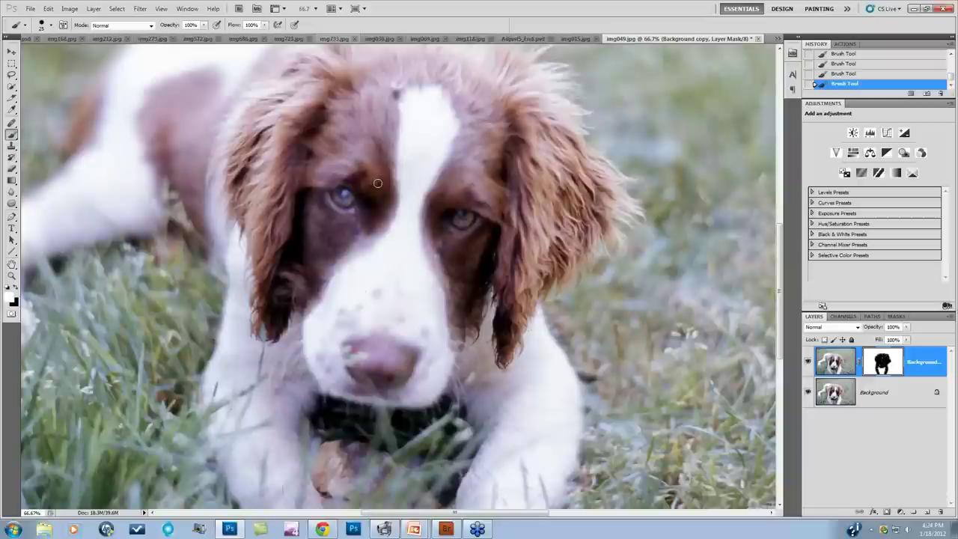
pyautogui.click(12, 146)
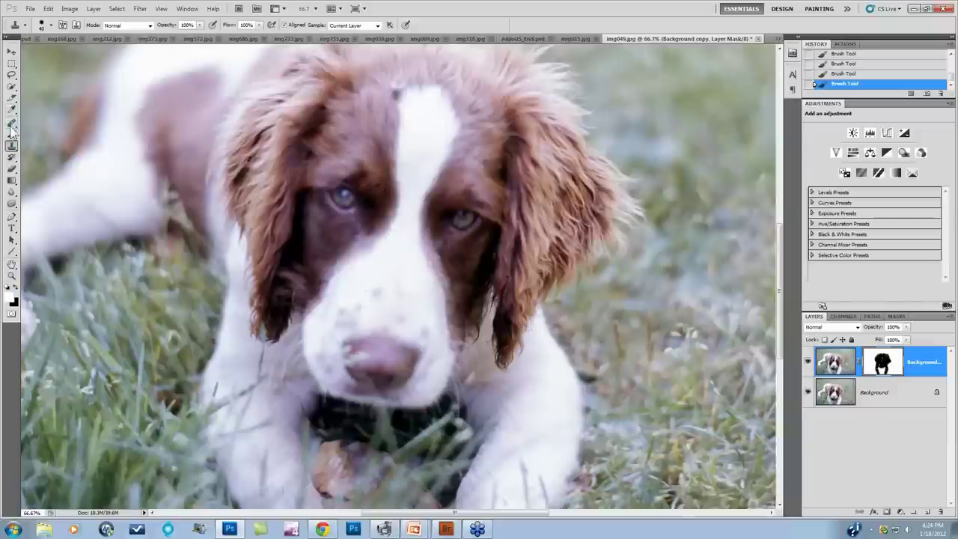
pyautogui.click(12, 124)
pyautogui.click(836, 363)
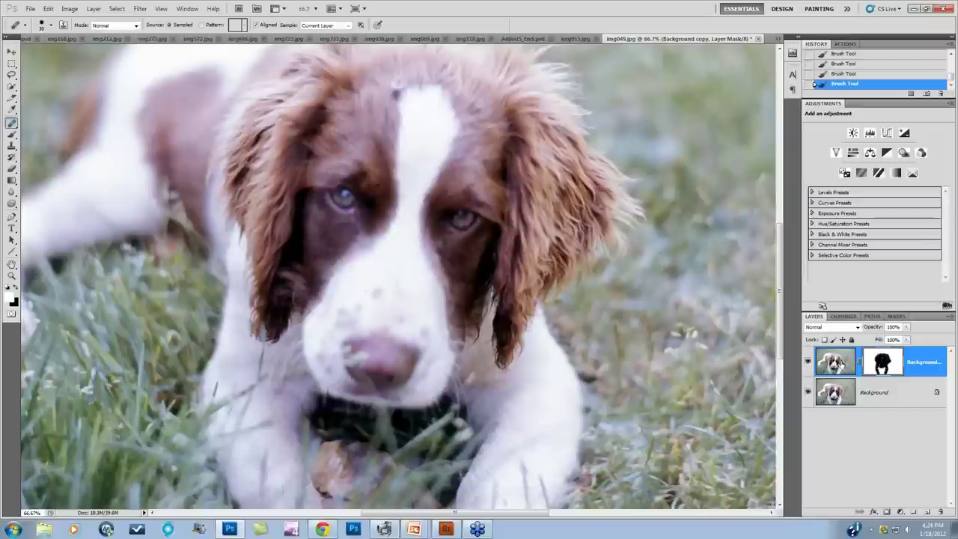
pyautogui.click(379, 192)
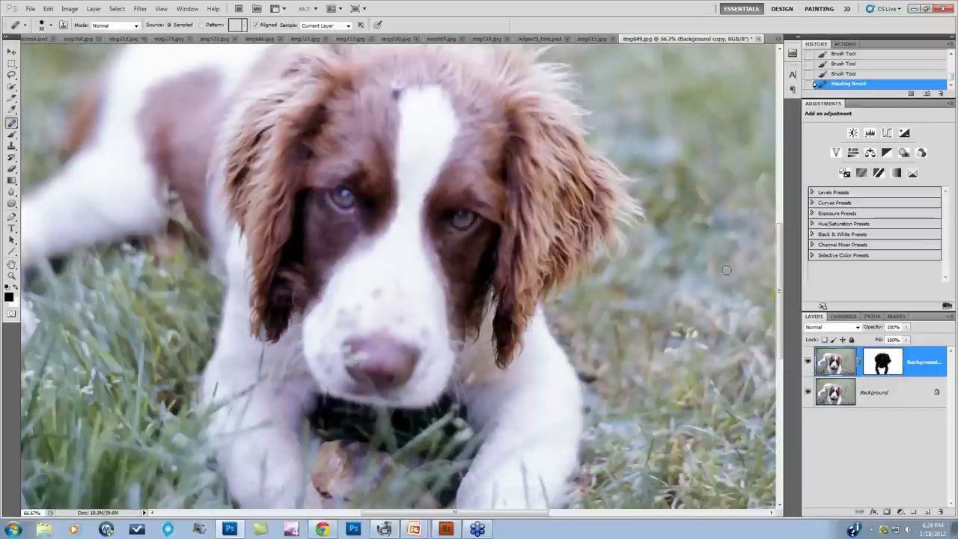
# Step: Stamp all visible layers into a new merged layer above Background copy, keeping the existing layers
pyautogui.hotkey('ctrl', '-')
pyautogui.hotkey('ctrl', '-')
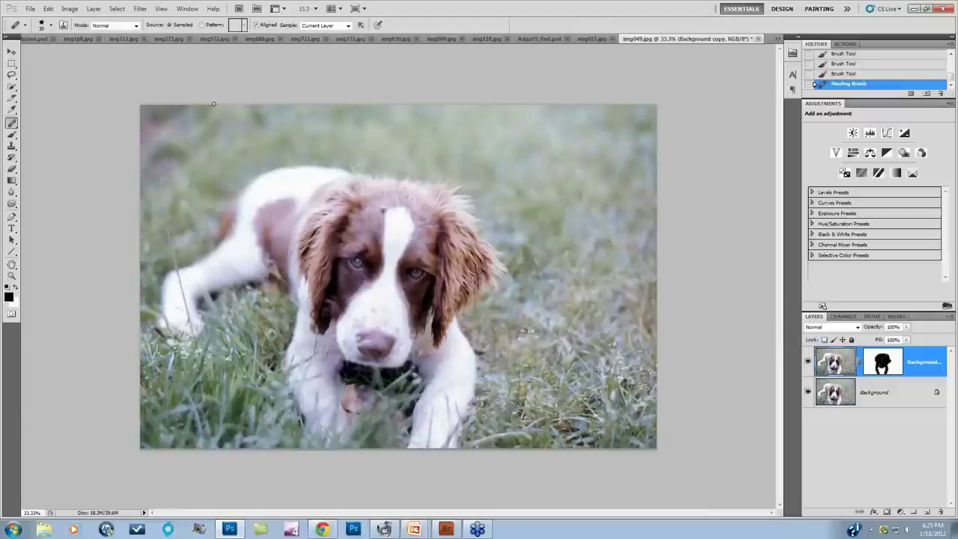
pyautogui.click(94, 9)
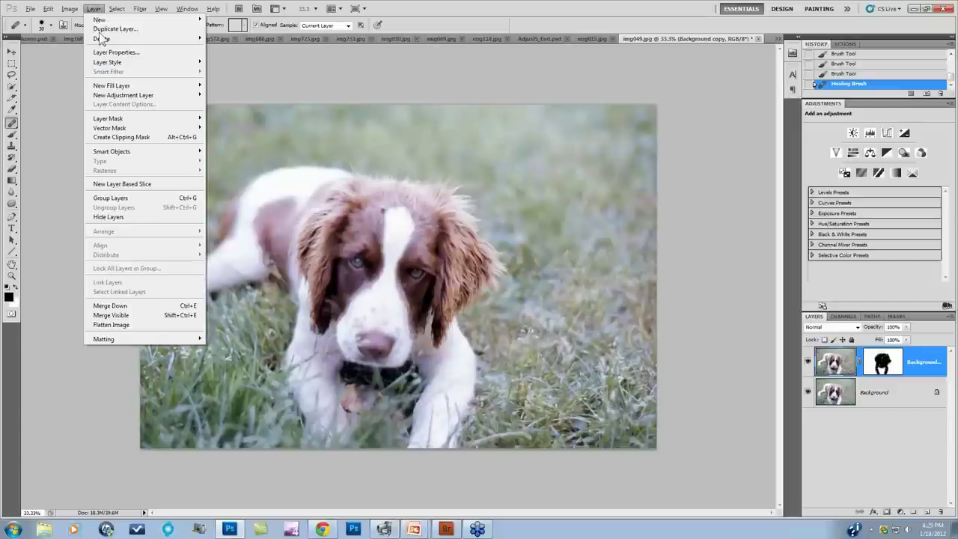
pyautogui.keyDown('alt'); pyautogui.click(132, 316); pyautogui.keyUp('alt')
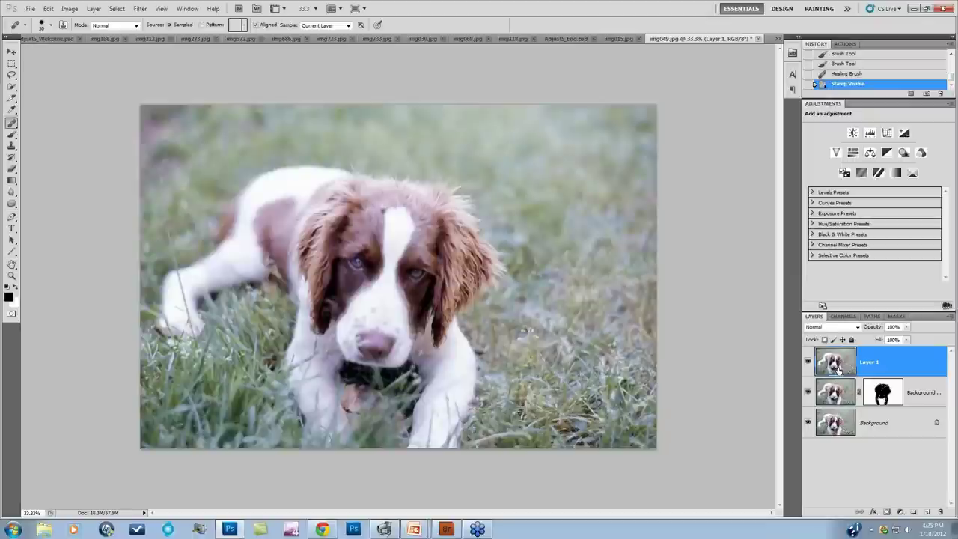
# Step: Open the stamped layer in Topaz Adjust 5 and reset all of the filter's settings
pyautogui.click(140, 9)
pyautogui.moveTo(171, 230)
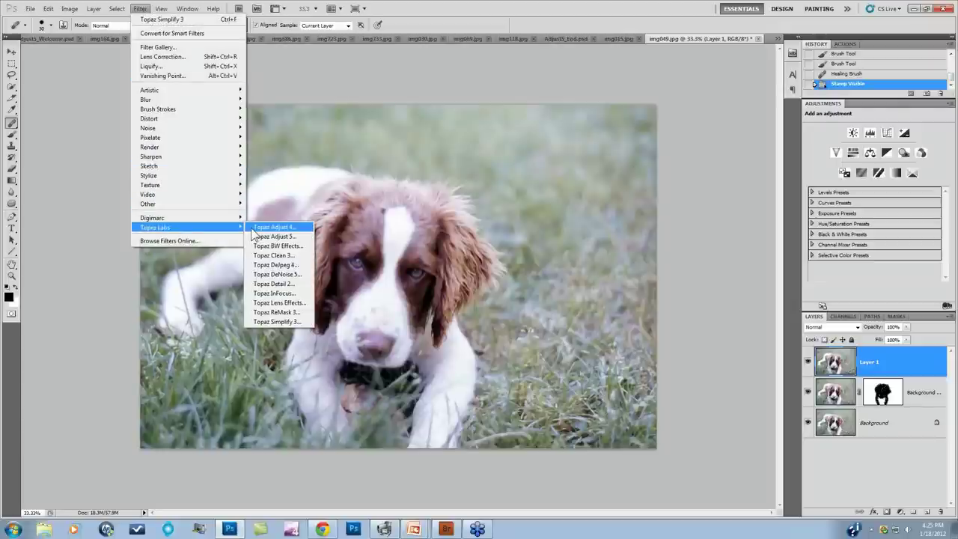
pyautogui.click(268, 234)
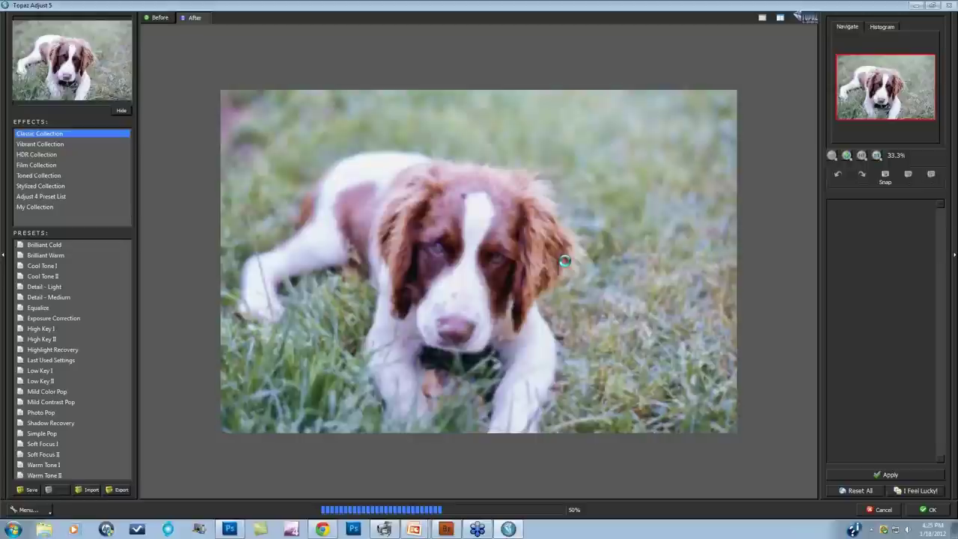
pyautogui.click(856, 490)
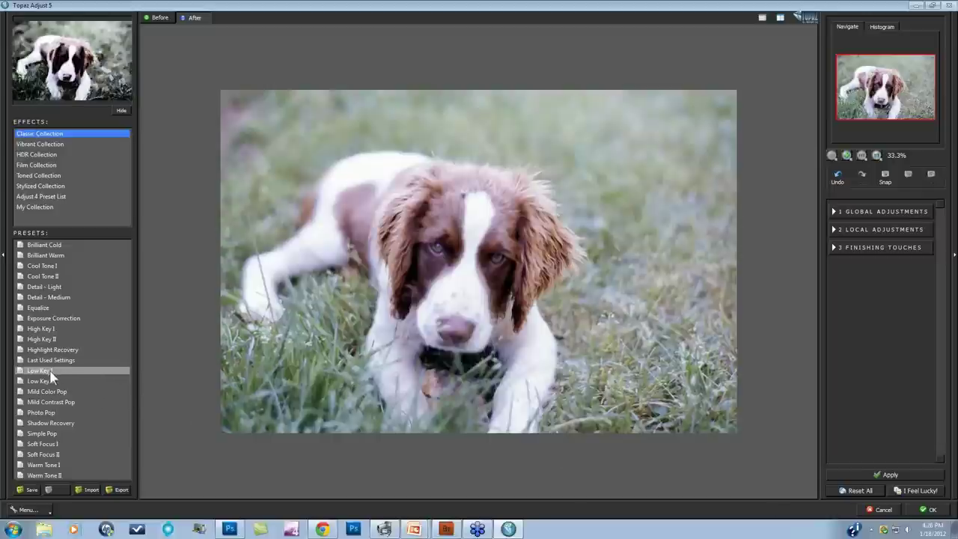
# Step: Apply the Photo Pop preset from the Classic Collection and compare the result with the original image
pyautogui.click(41, 413)
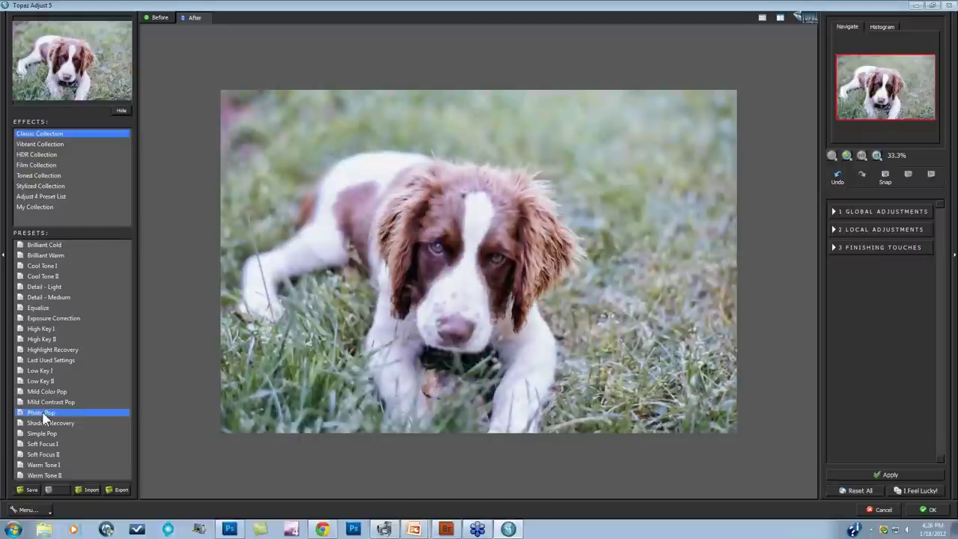
pyautogui.click(414, 469)
pyautogui.click(413, 469)
pyautogui.click(424, 466)
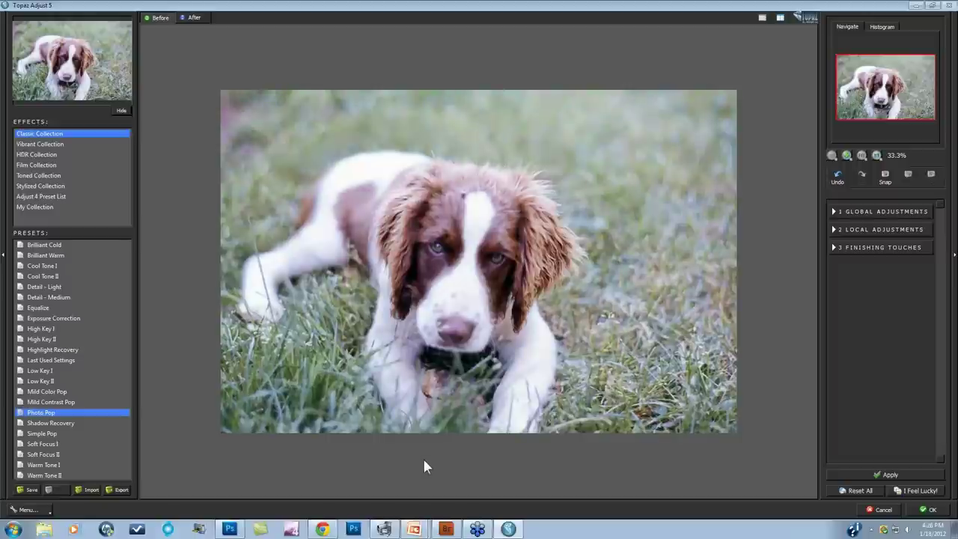
pyautogui.click(424, 466)
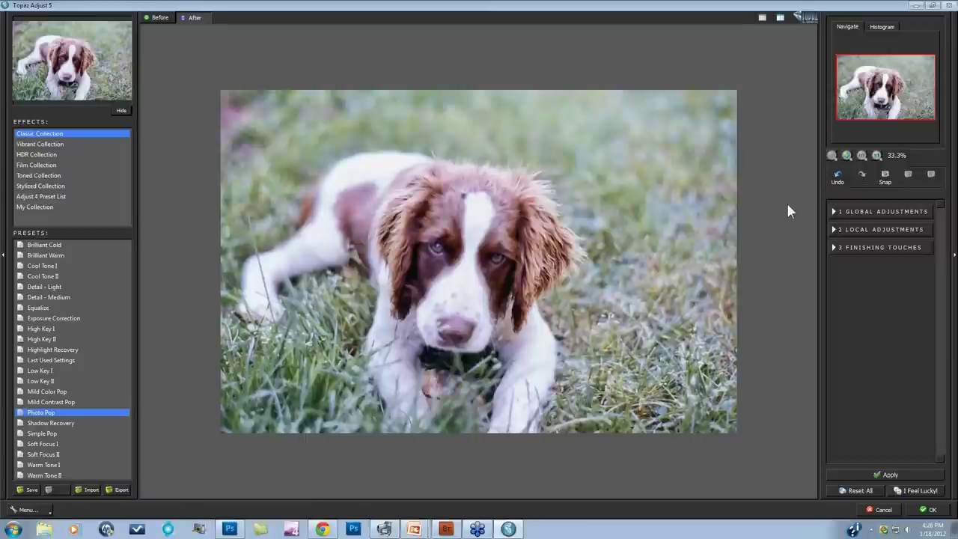
# Step: Enable Process Details Independently in the Details settings of the Global Adjustments
pyautogui.click(835, 213)
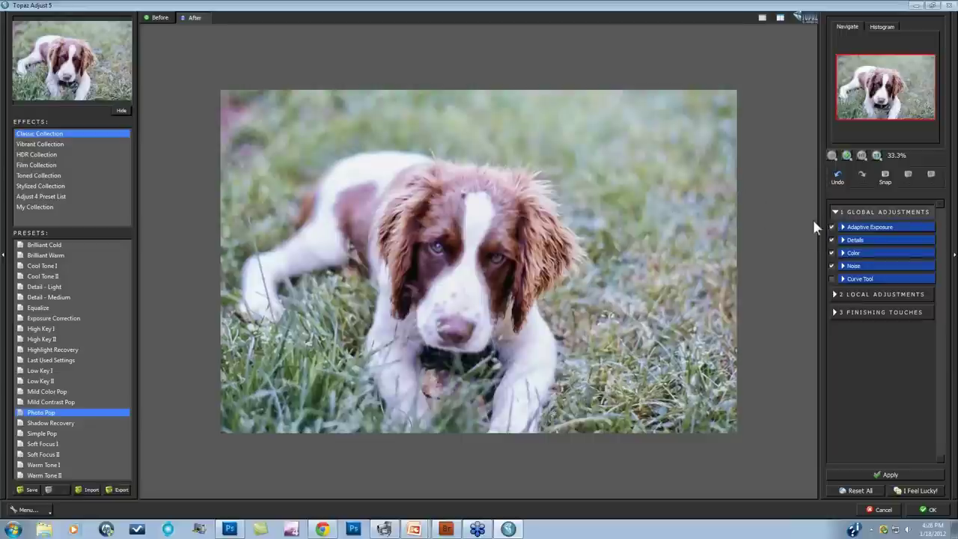
pyautogui.click(844, 240)
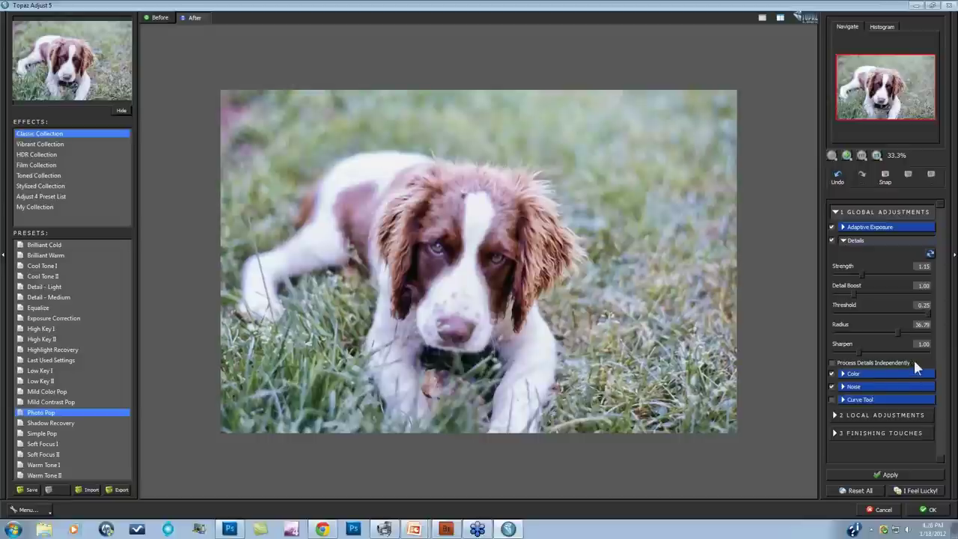
pyautogui.click(833, 363)
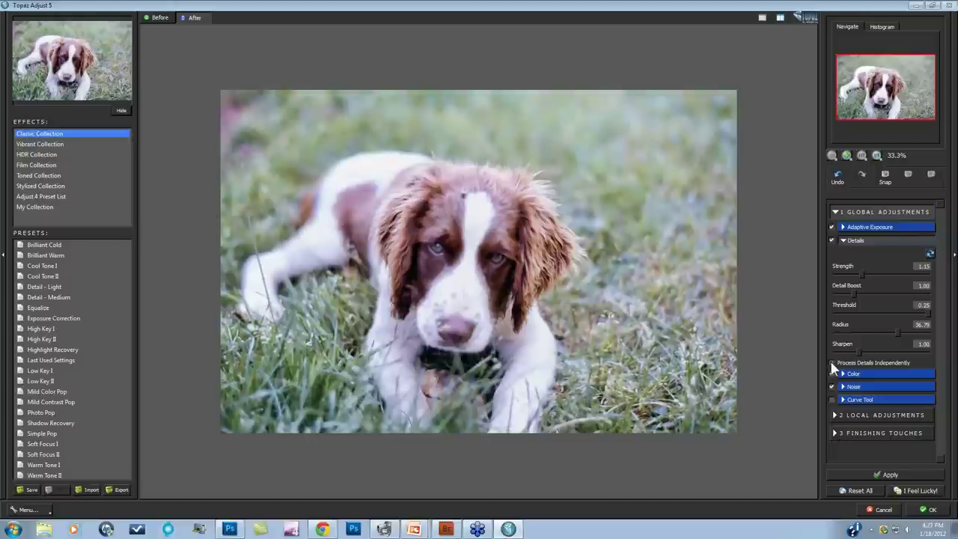
pyautogui.click(832, 363)
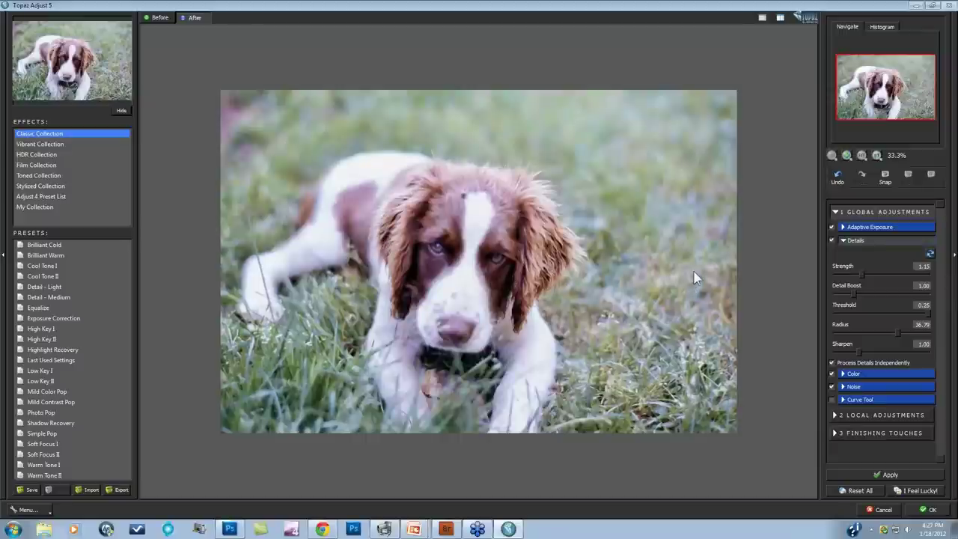
# Step: Set the Overall Transparency in the Finishing Touches to 0.28 and apply the Topaz Adjust 5 filter to the layer
pyautogui.click(836, 433)
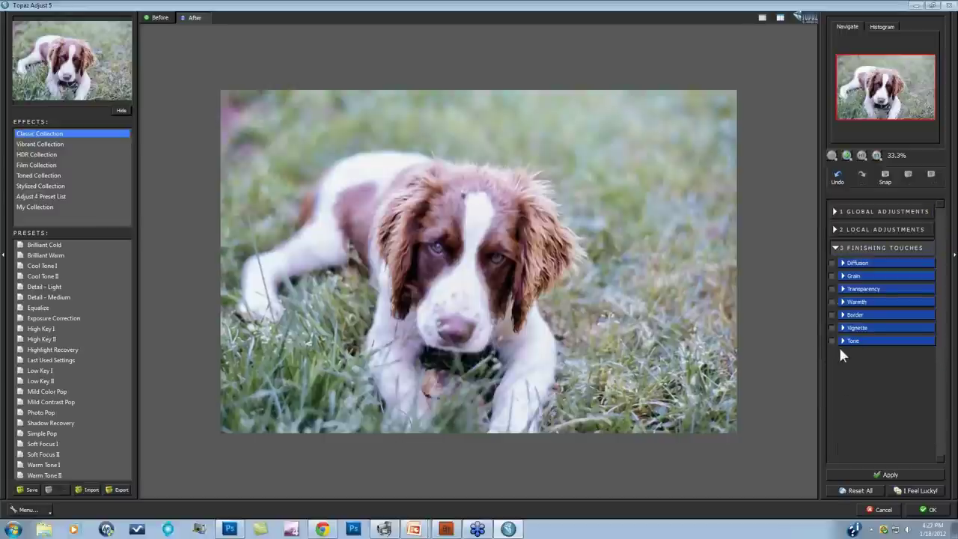
pyautogui.click(844, 290)
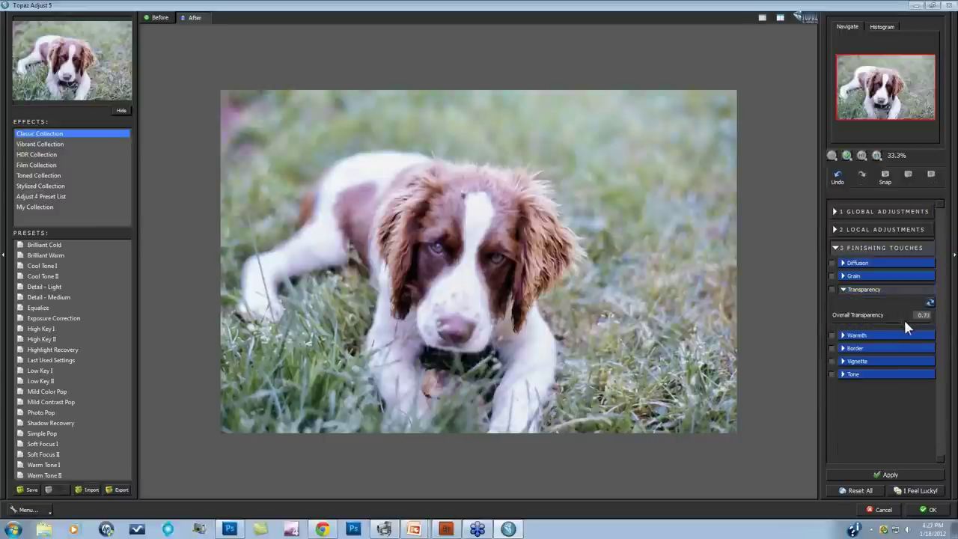
pyautogui.moveTo(903, 320); pyautogui.dragTo(879, 322)
pyautogui.moveTo(851, 325)
pyautogui.mouseDown()
pyautogui.moveTo(927, 320)
pyautogui.moveTo(813, 328)
pyautogui.moveTo(862, 320)
pyautogui.mouseUp()
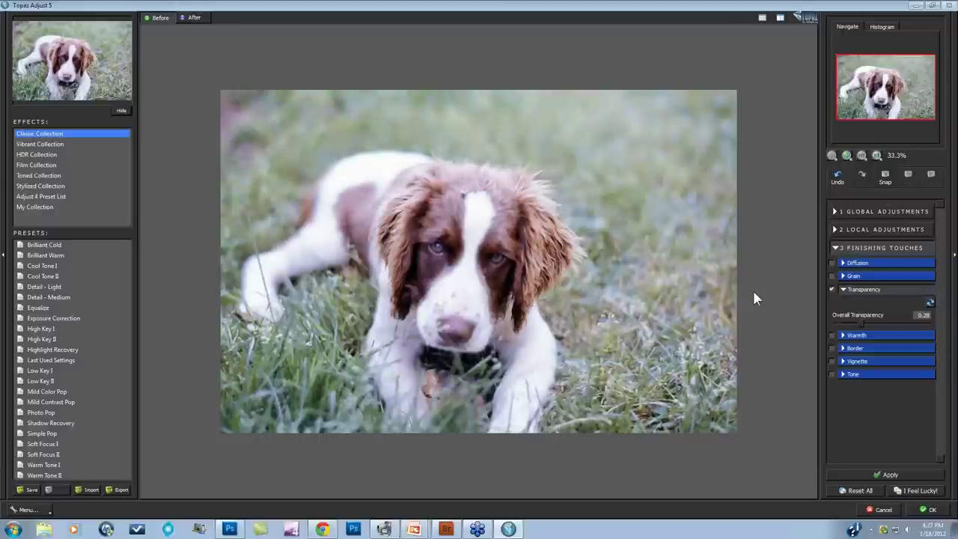
pyautogui.click(931, 509)
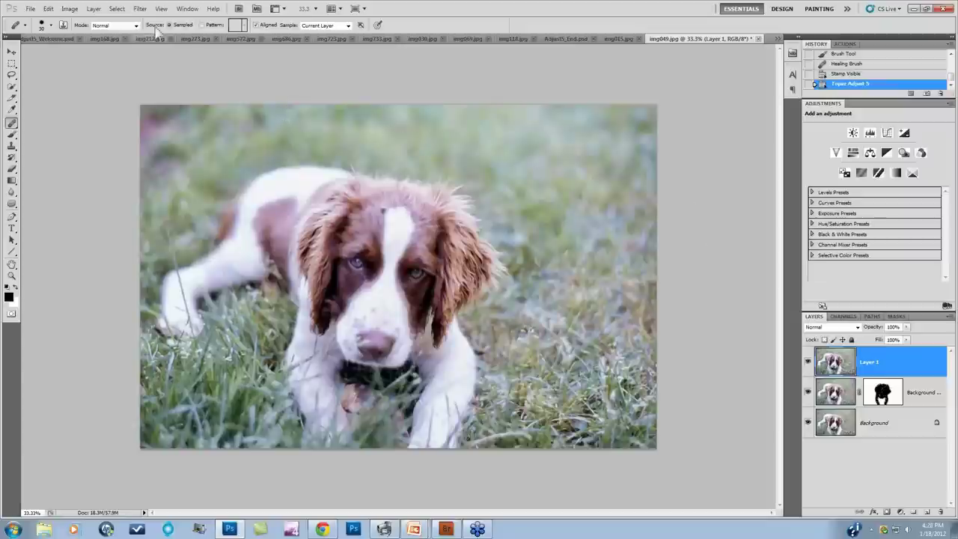
# Step: Switch to img168.jpg and delete both duplicate layers above the Background layer
pyautogui.click(99, 38)
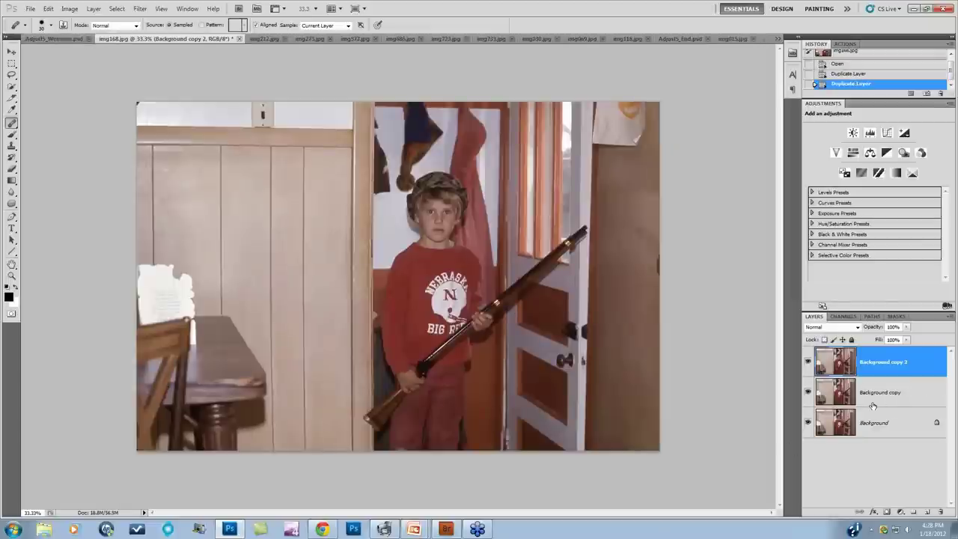
pyautogui.click(259, 38)
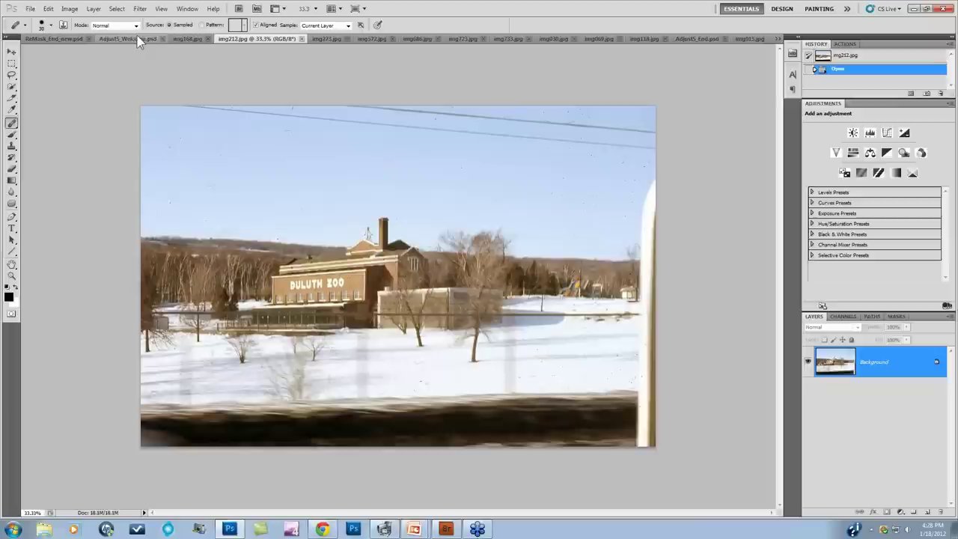
pyautogui.click(187, 38)
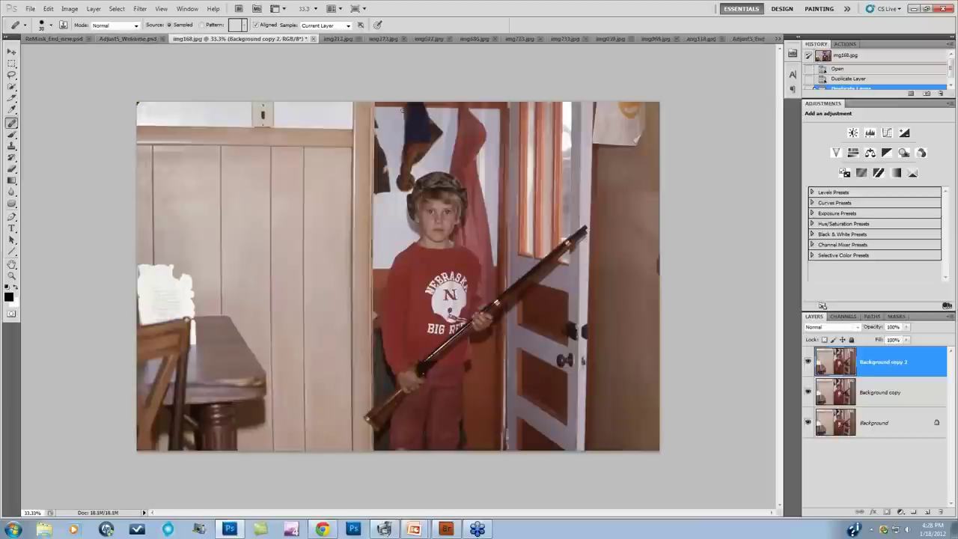
pyautogui.keyDown('shift'); pyautogui.click(890, 395); pyautogui.keyUp('shift')
pyautogui.moveTo(891, 391); pyautogui.dragTo(940, 511)
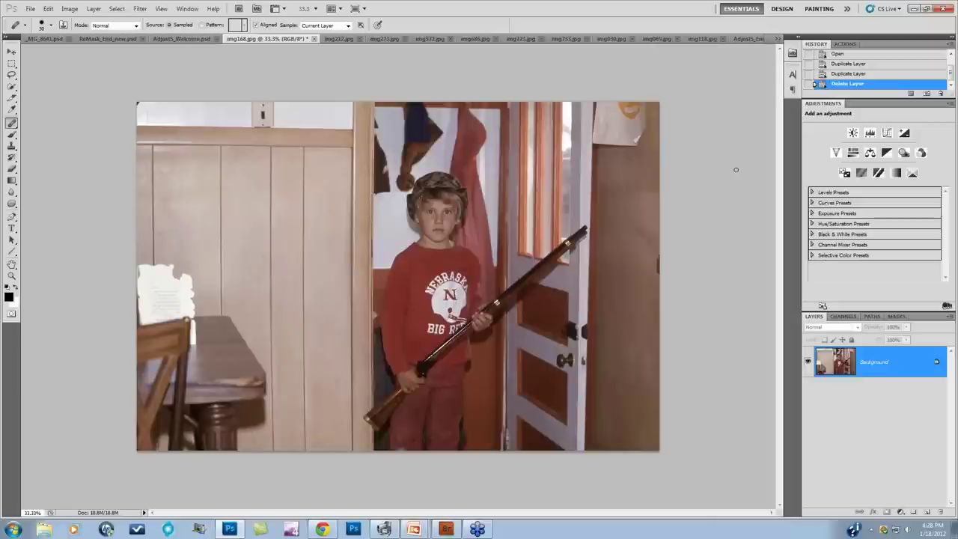
# Step: Examine the img168.jpg scan at up to 100% for dust and scratches around the boy, the hanging clothes and the wood panelling
pyautogui.hotkey('ctrl', '+')
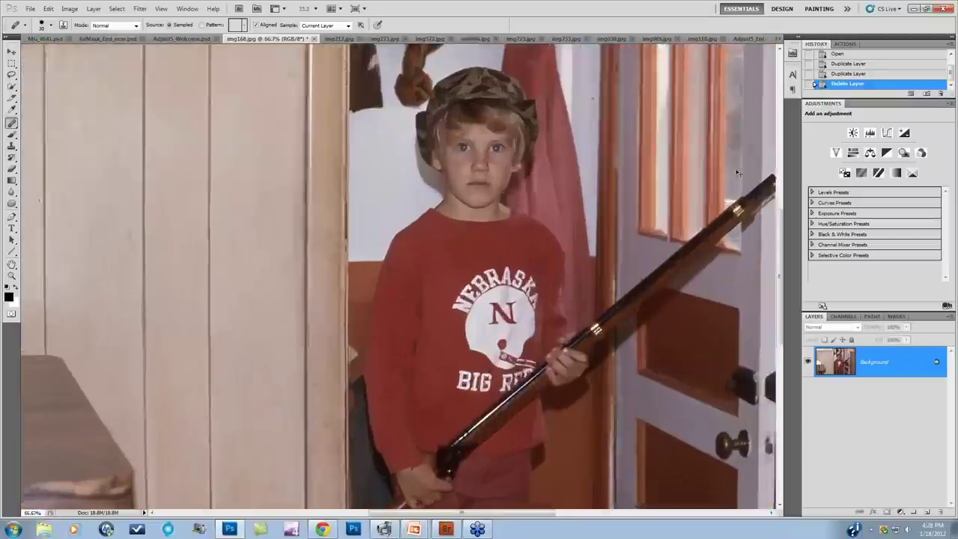
pyautogui.hotkey('ctrl', '+')
pyautogui.scroll(3, 607, 202)
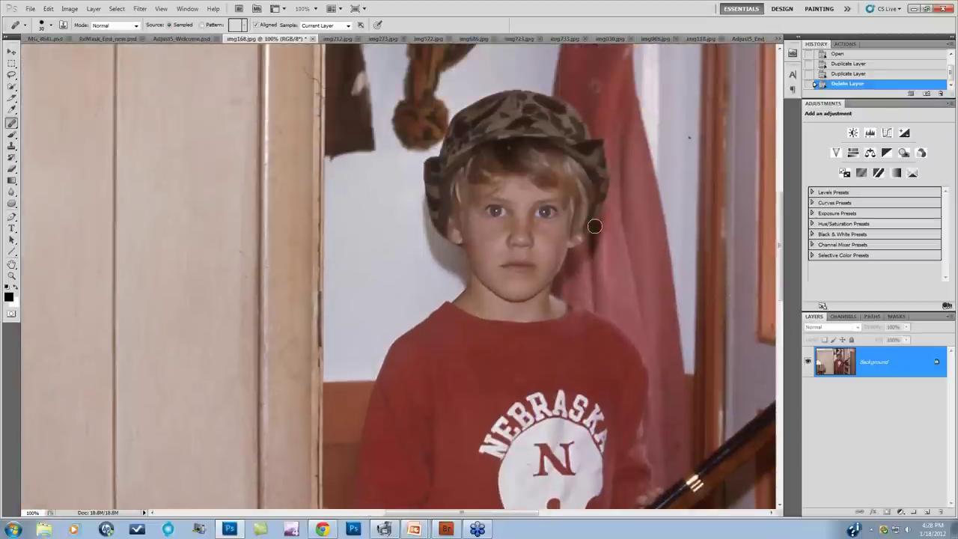
pyautogui.scroll(2, 594, 226)
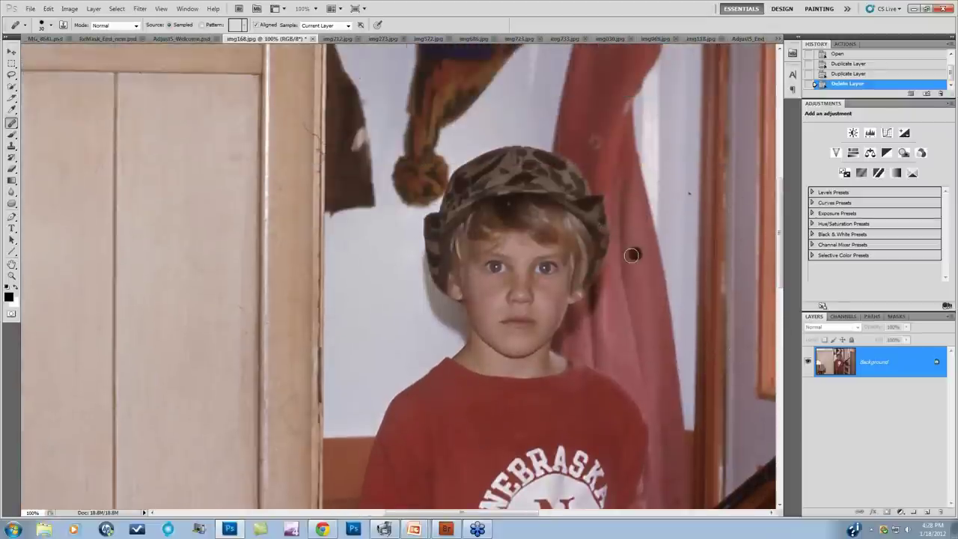
pyautogui.scroll(4, 632, 256)
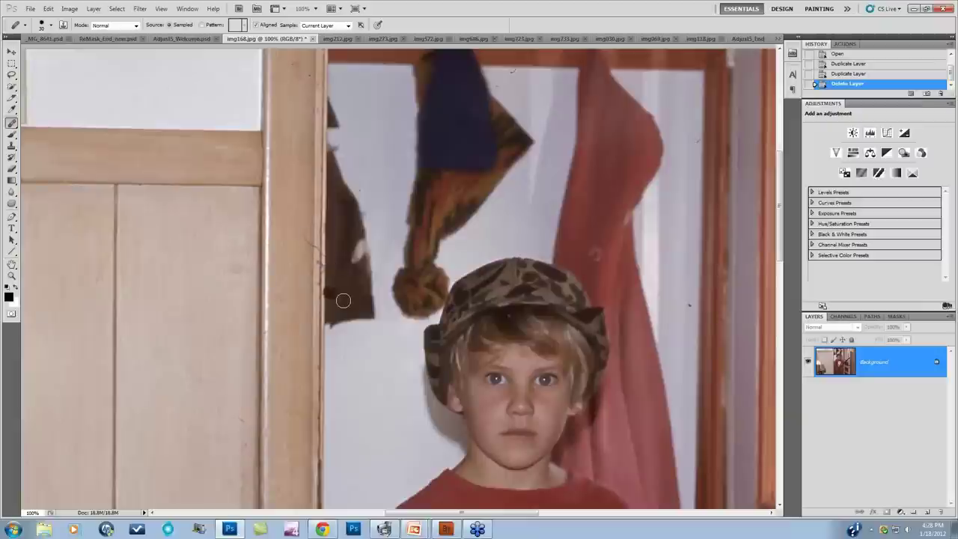
pyautogui.moveTo(495, 513); pyautogui.dragTo(419, 506)
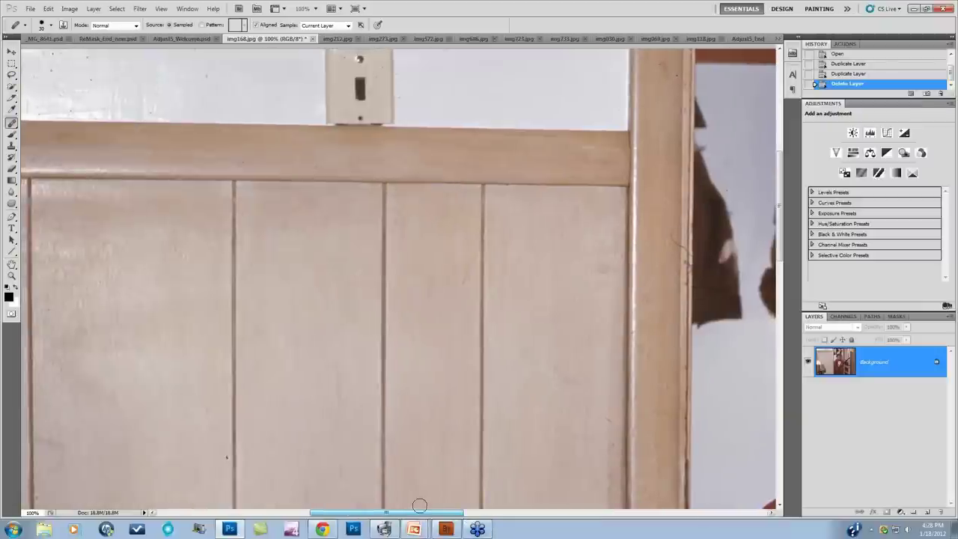
pyautogui.scroll(1, 423, 486)
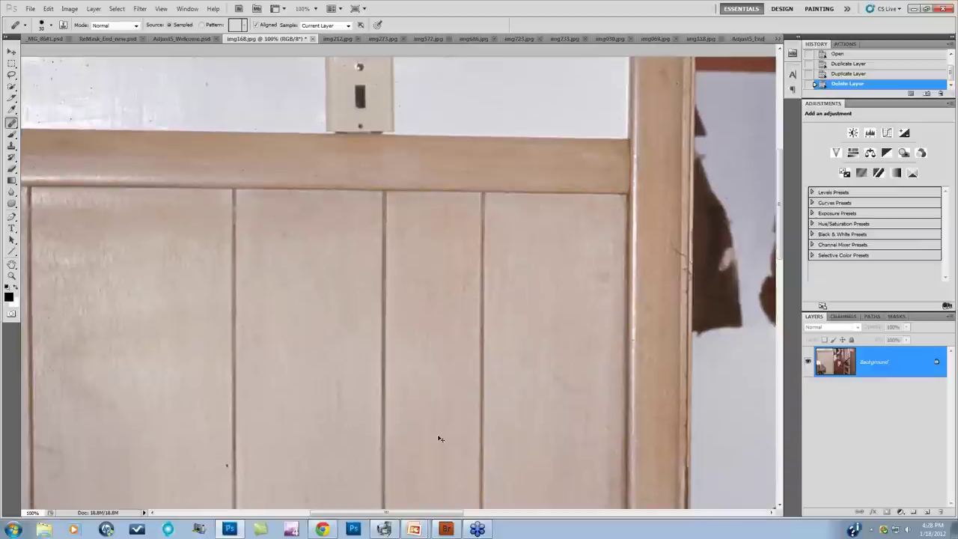
pyautogui.hotkey('ctrl', '-')
pyautogui.hotkey('ctrl', '-')
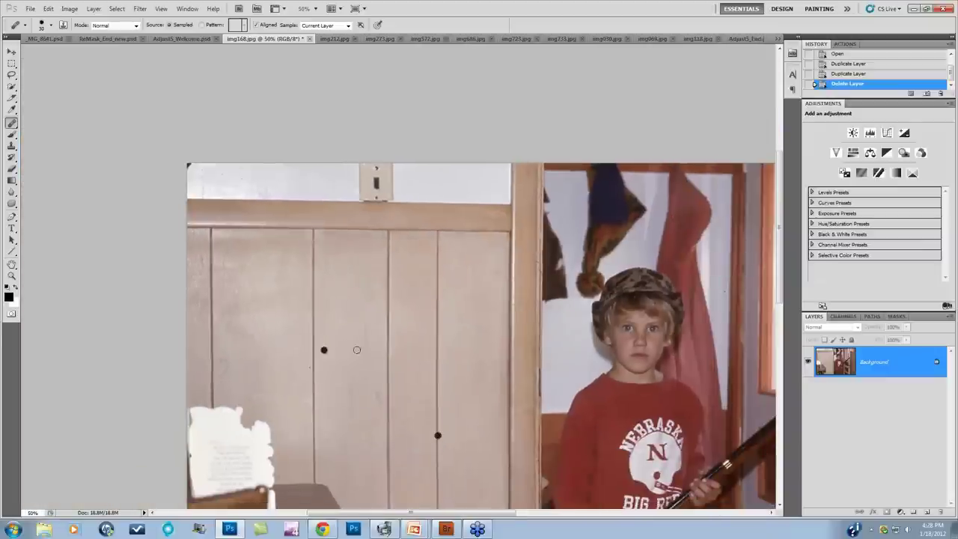
pyautogui.moveTo(459, 515); pyautogui.dragTo(490, 522)
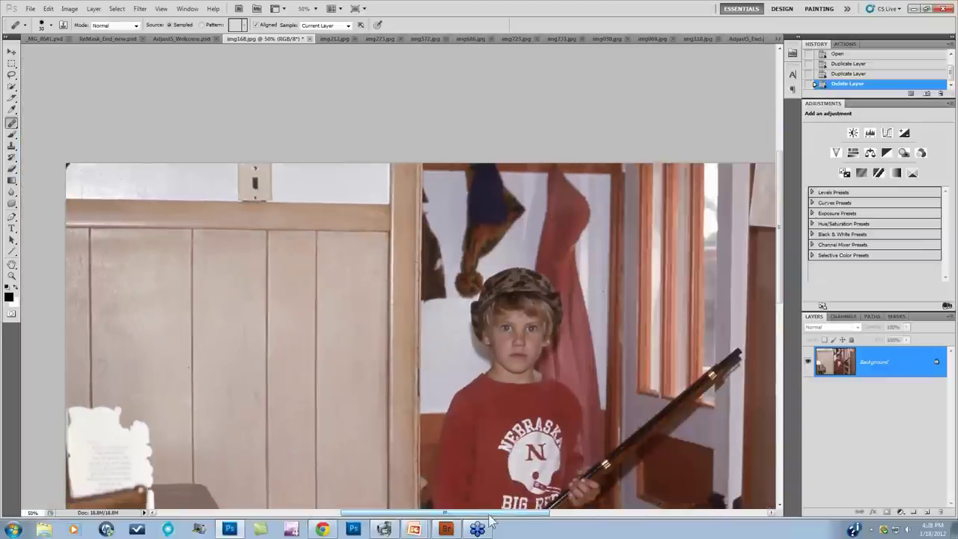
pyautogui.hotkey('ctrl', '-')
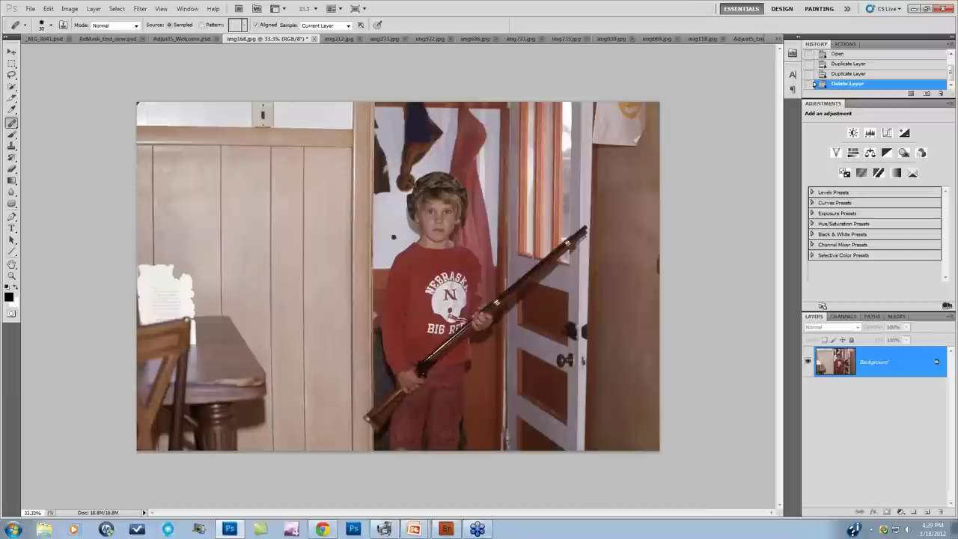
# Step: Duplicate the Background layer of img168.jpg and open the copy in Topaz Adjust 5
pyautogui.click(698, 304)
pyautogui.click(12, 53)
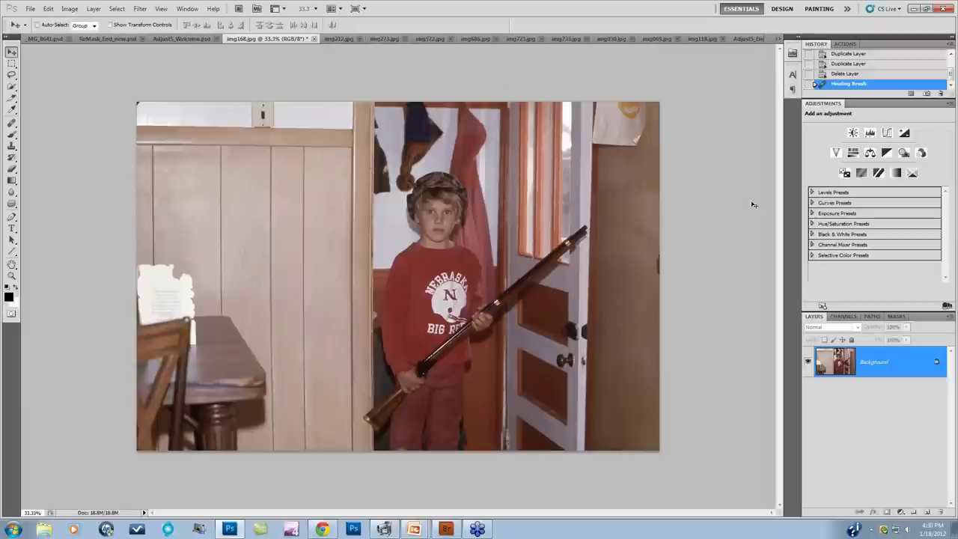
pyautogui.moveTo(887, 355); pyautogui.dragTo(927, 512)
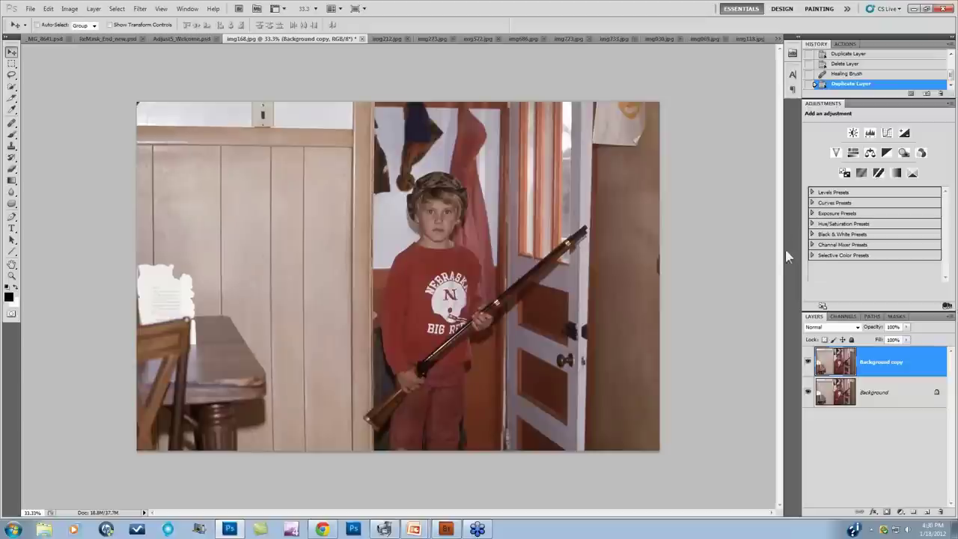
pyautogui.click(140, 9)
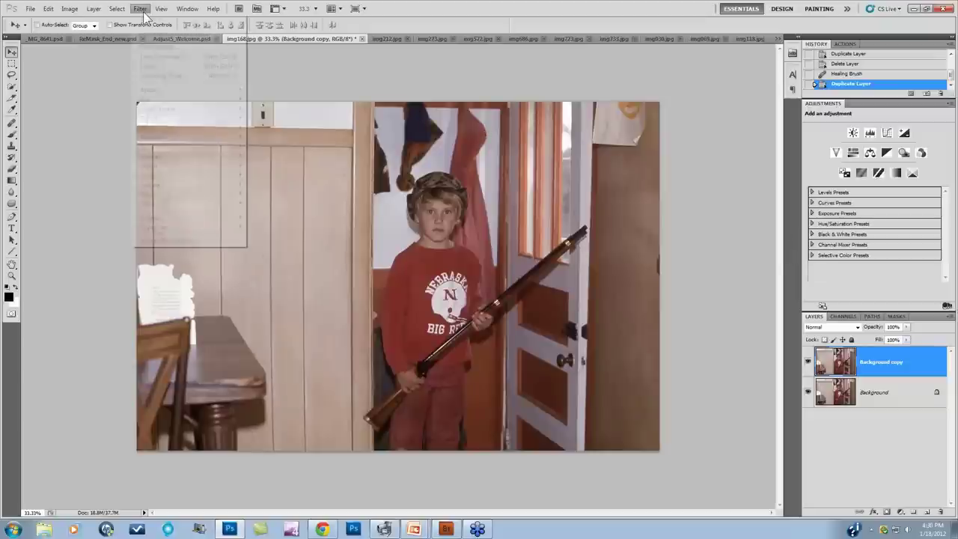
pyautogui.moveTo(225, 228)
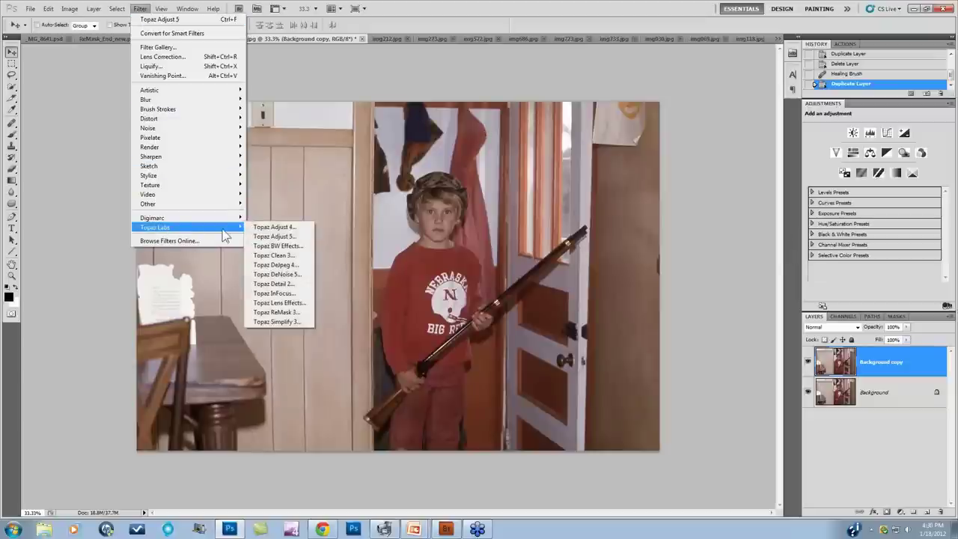
pyautogui.click(271, 237)
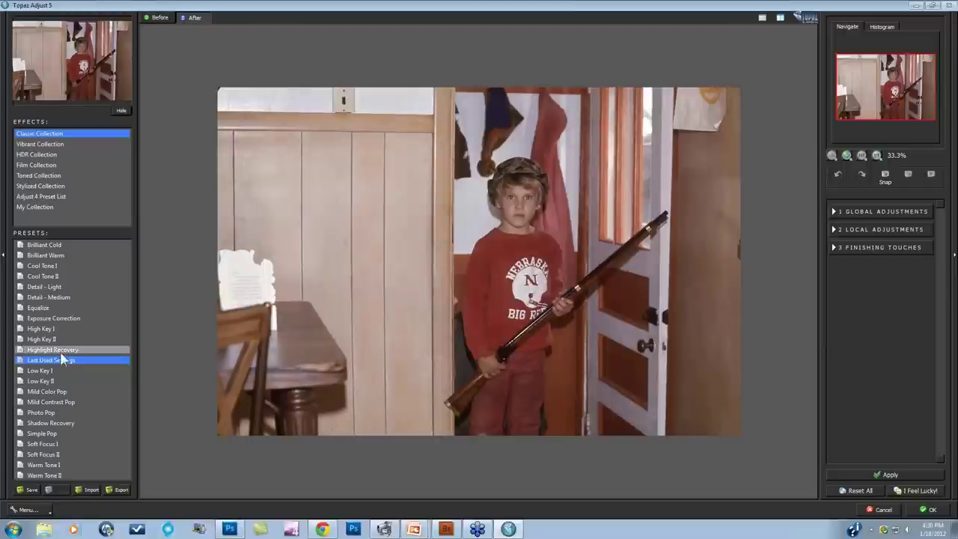
# Step: Apply the Photo Pop preset from the Classic Collection and enable Process Details Independently in the Details settings
pyautogui.click(45, 413)
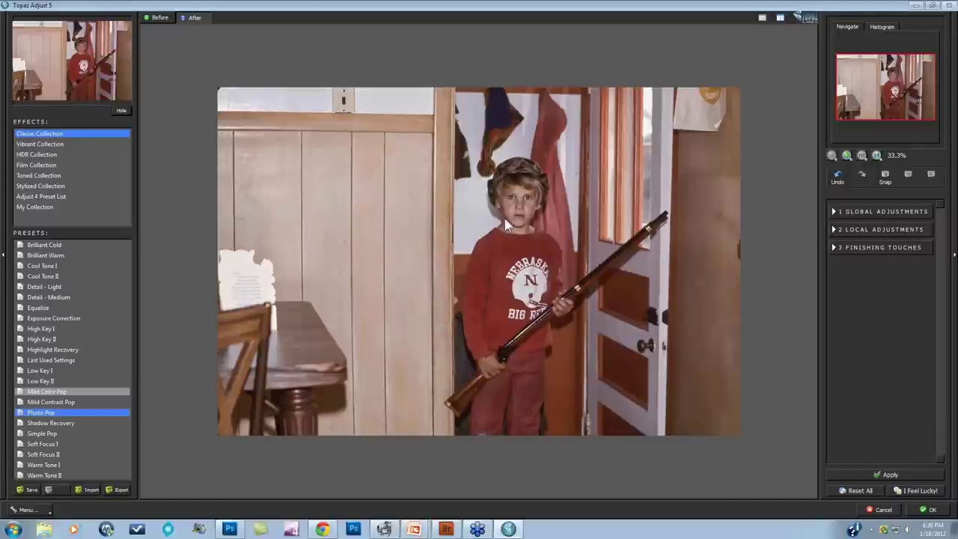
pyautogui.click(392, 253)
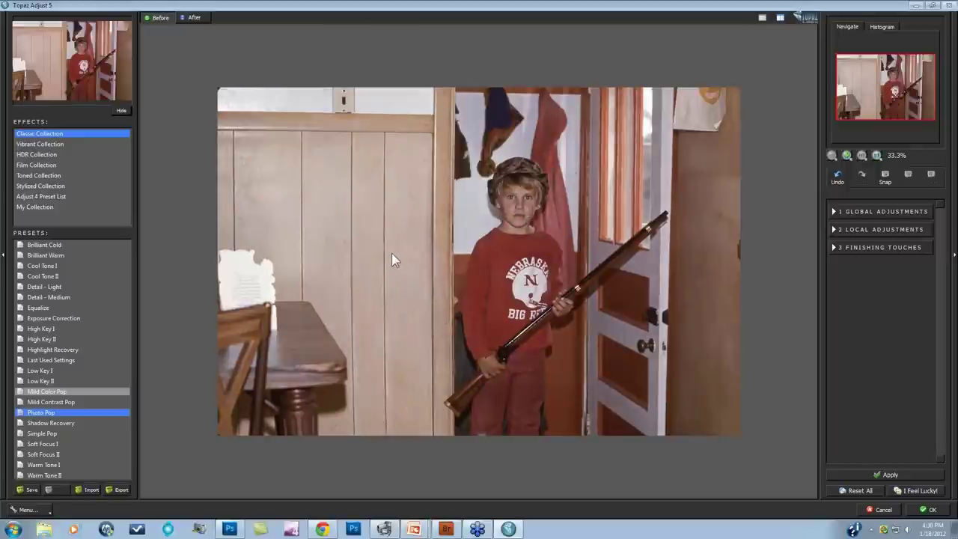
pyautogui.click(835, 212)
pyautogui.click(844, 240)
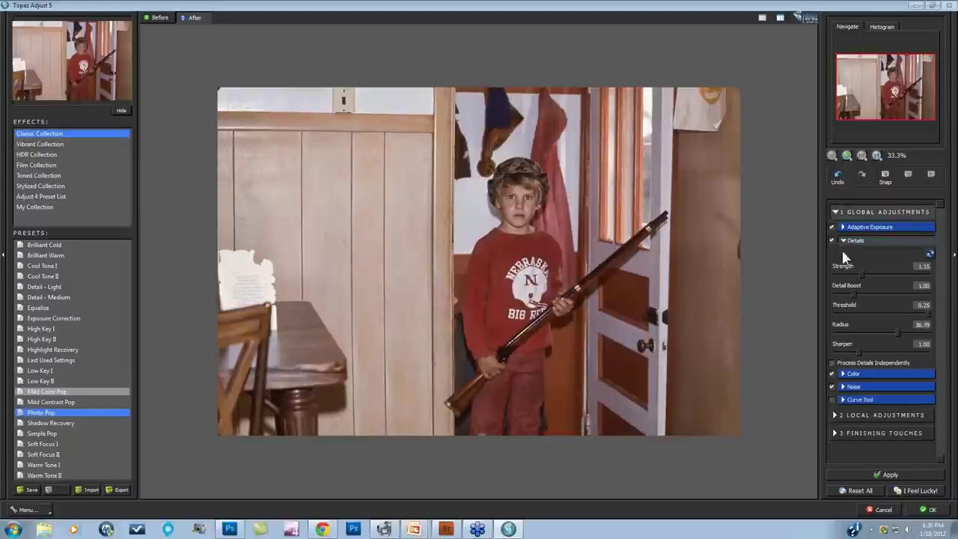
pyautogui.click(832, 363)
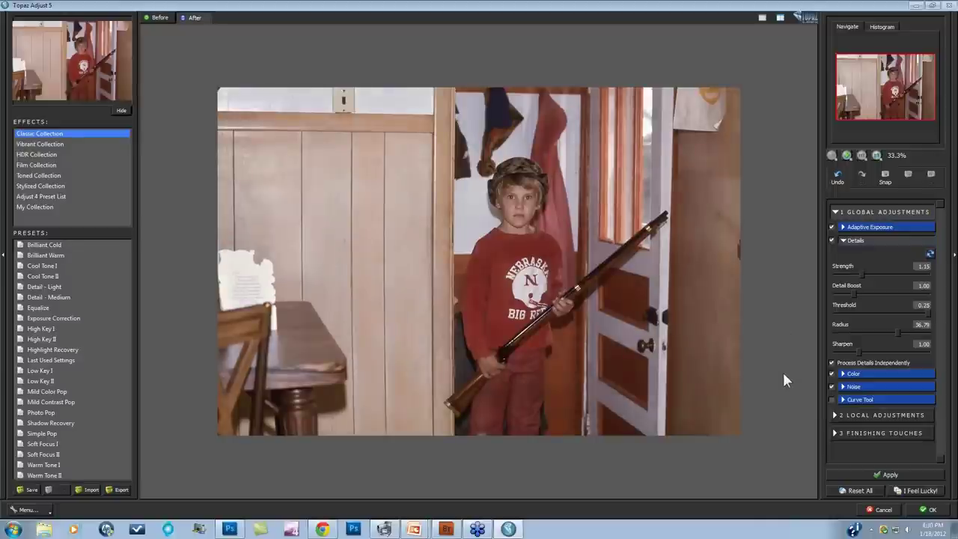
# Step: Reset the Tone settings in the Finishing Touches and inspect the Color 1 colour choices without changing the black
pyautogui.click(838, 433)
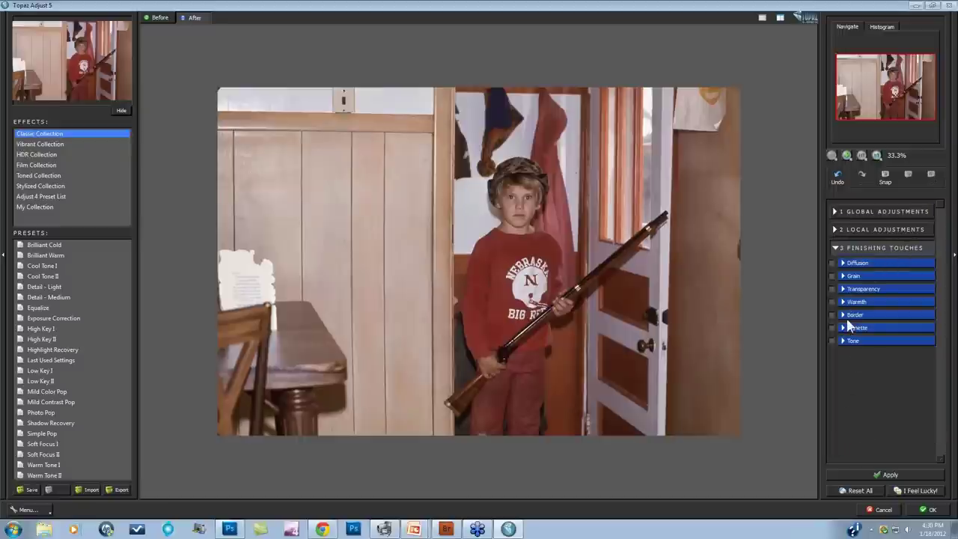
pyautogui.click(844, 343)
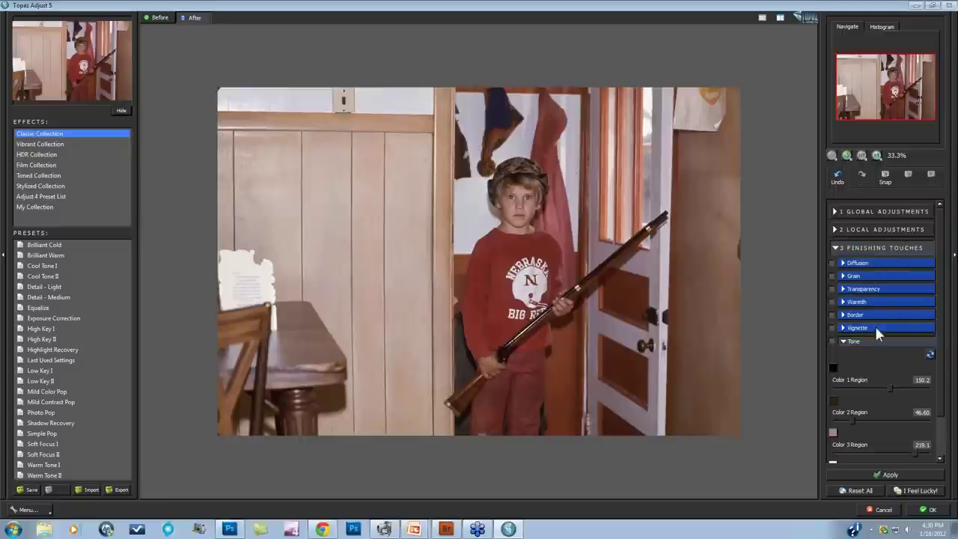
pyautogui.moveTo(942, 313); pyautogui.dragTo(945, 355)
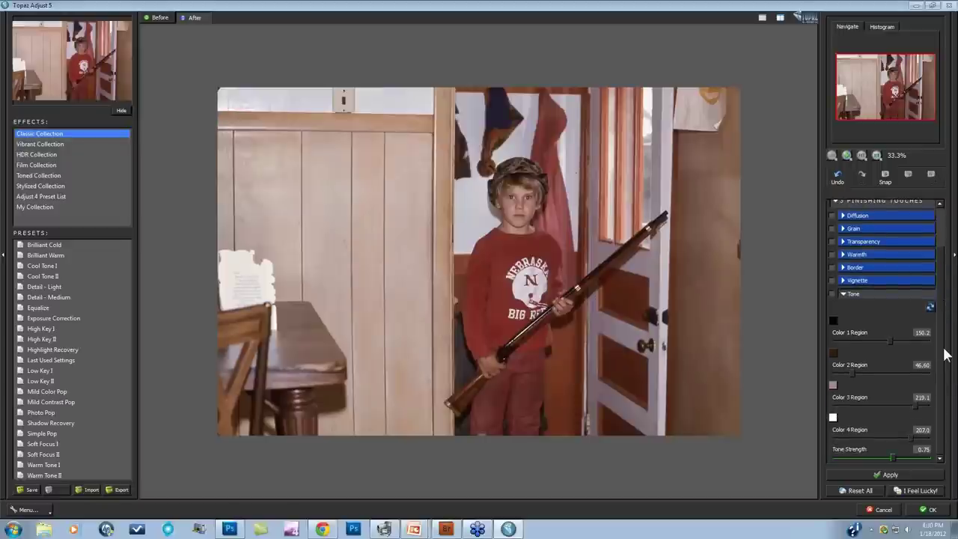
pyautogui.click(929, 308)
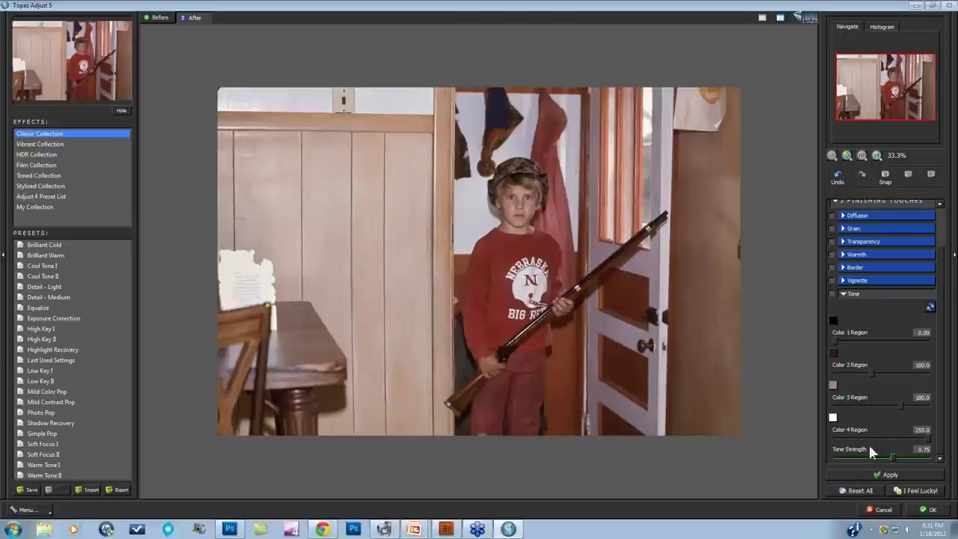
pyautogui.click(832, 319)
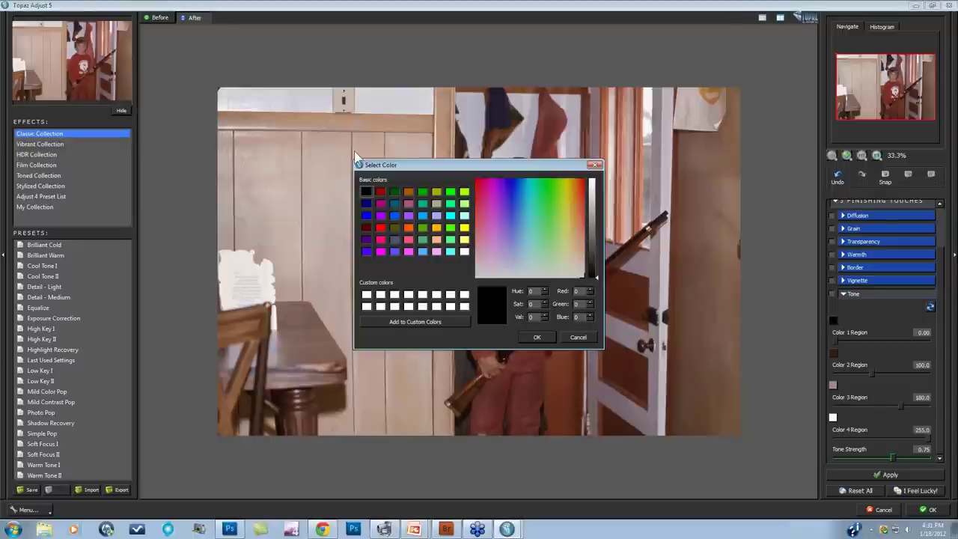
pyautogui.click(571, 336)
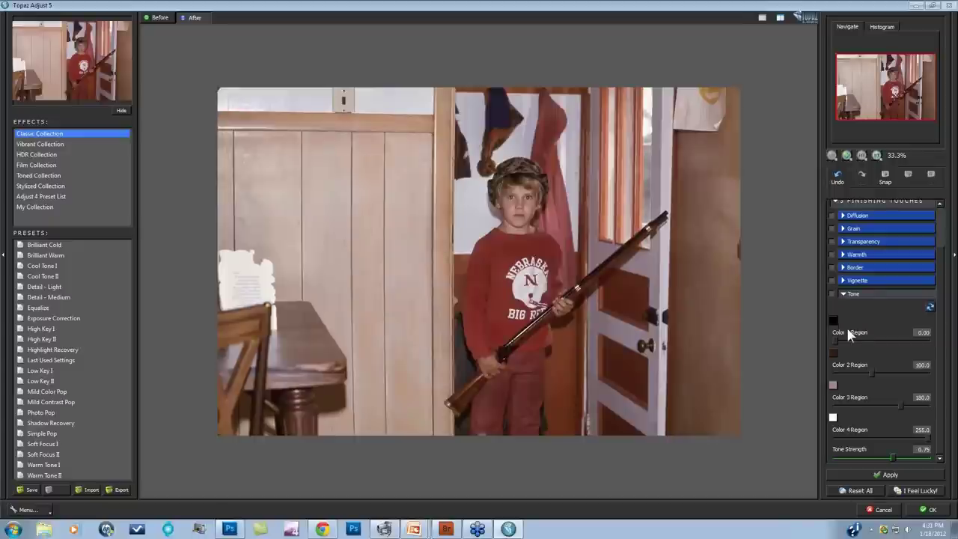
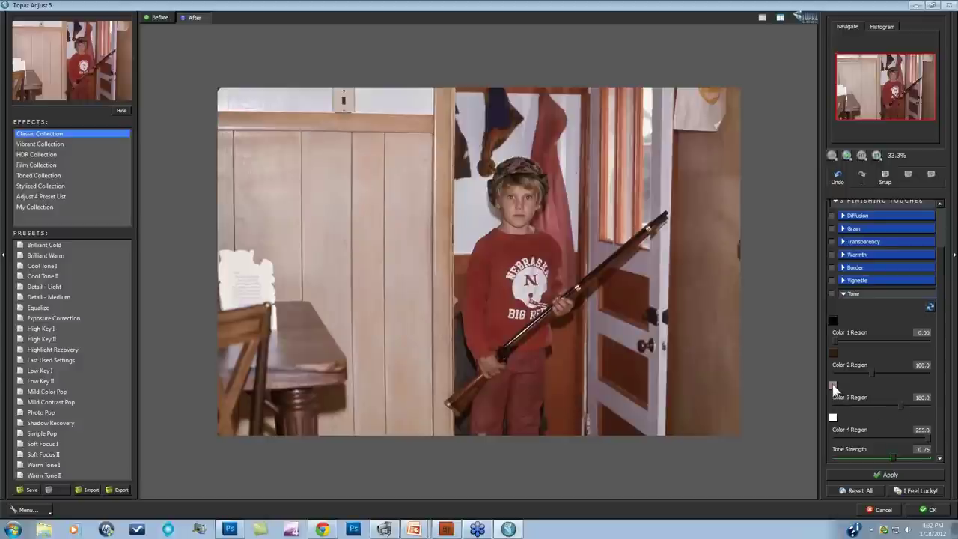
# Step: Enable the Tone adjustment and set its Tone Strength to 0.53
pyautogui.click(832, 294)
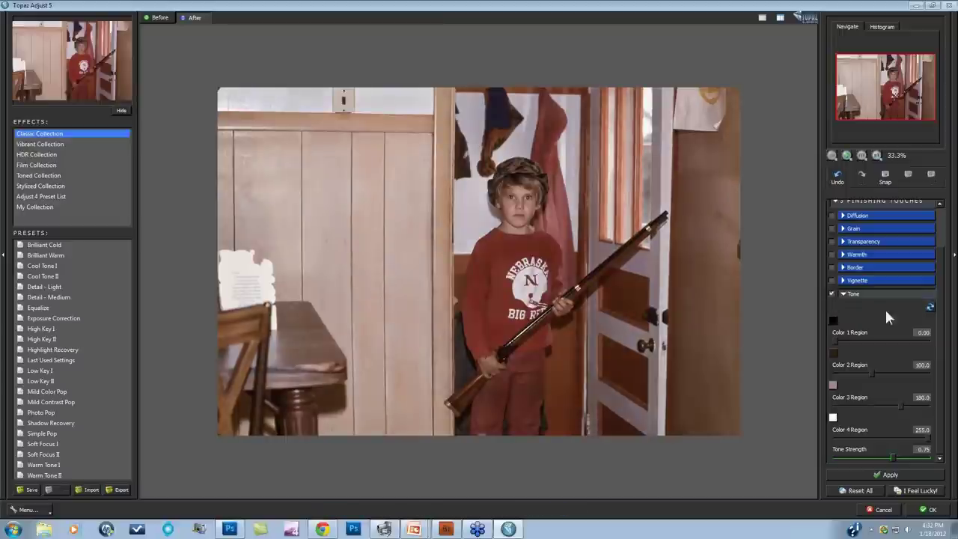
pyautogui.moveTo(867, 455); pyautogui.dragTo(863, 455)
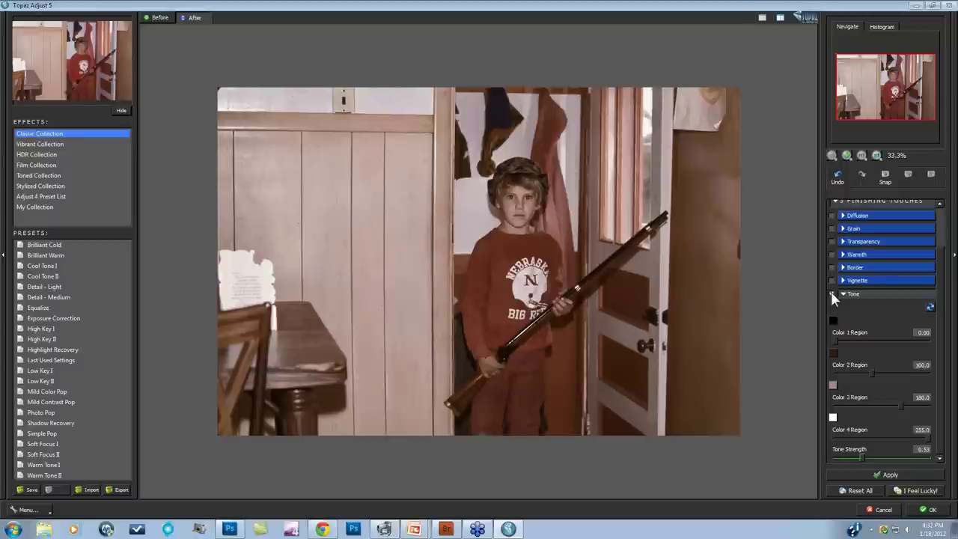
# Step: Change the Tone Color 2 to dark green (Red 13, Green 54, Blue 41) and set Tone Strength to 0.83
pyautogui.click(831, 292)
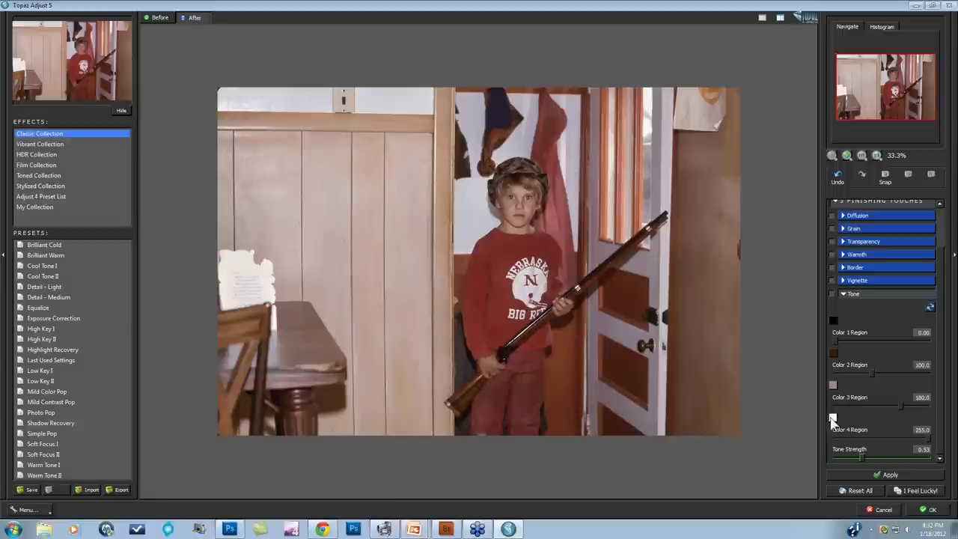
pyautogui.click(834, 352)
pyautogui.moveTo(477, 169); pyautogui.dragTo(605, 174)
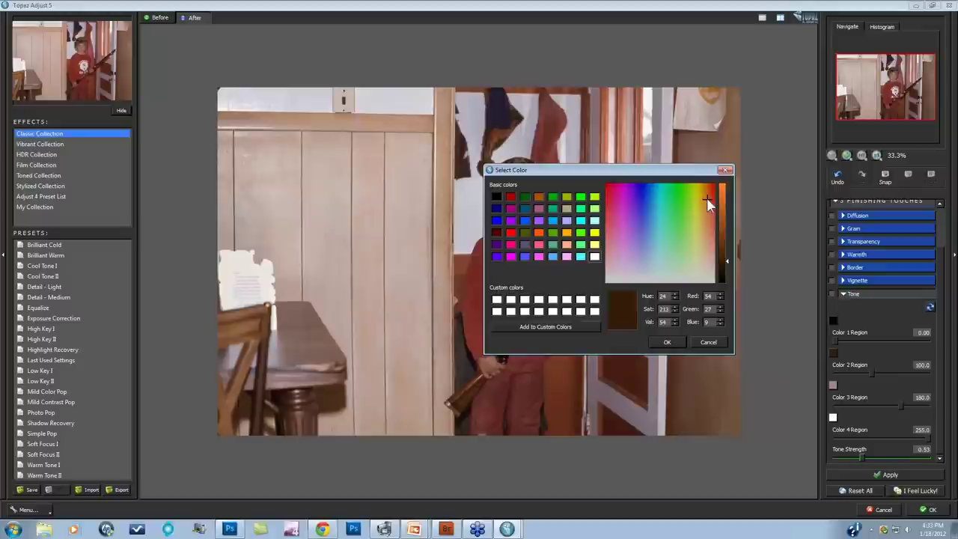
pyautogui.click(704, 208)
pyautogui.moveTo(704, 212); pyautogui.dragTo(650, 223)
pyautogui.moveTo(650, 223); pyautogui.dragTo(666, 209)
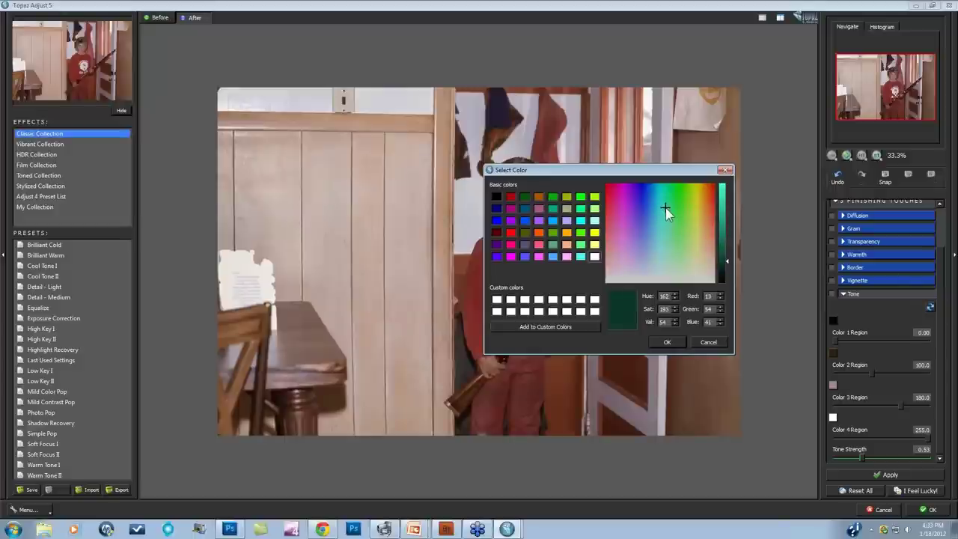
pyautogui.click(668, 342)
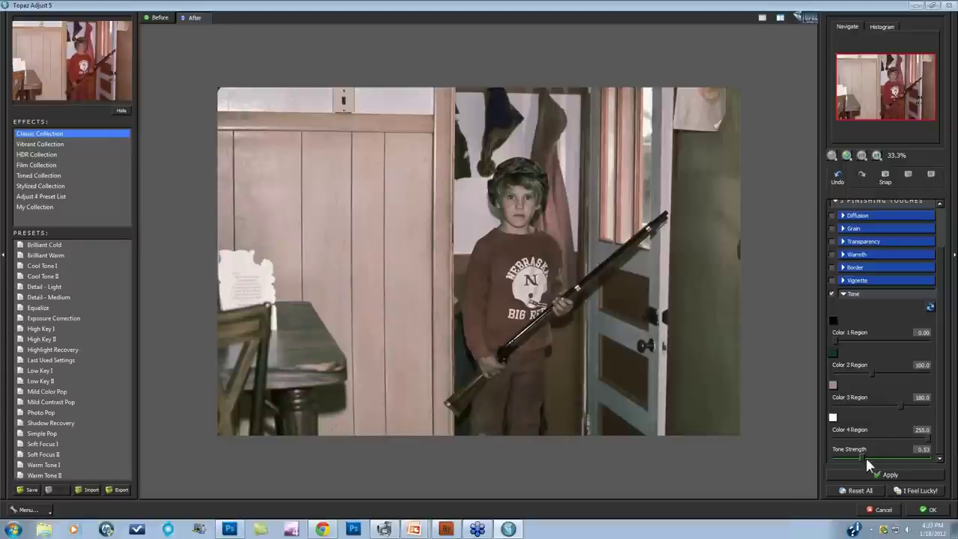
pyautogui.moveTo(861, 454); pyautogui.dragTo(899, 459)
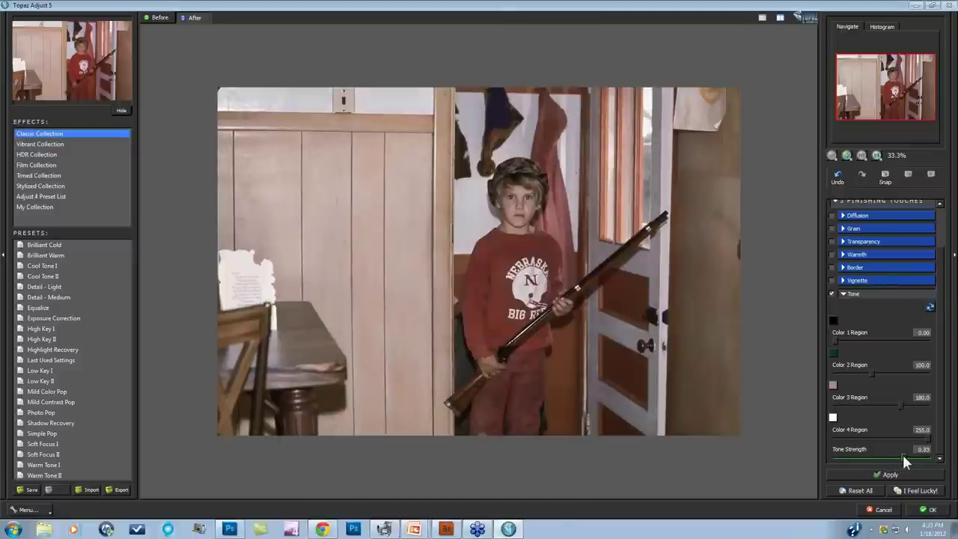
# Step: Change the Tone Color 3 to pale green (Hue 165, Sat 57, Val 170), set Tone Strength to 0.85 and compare with Tone off
pyautogui.click(833, 384)
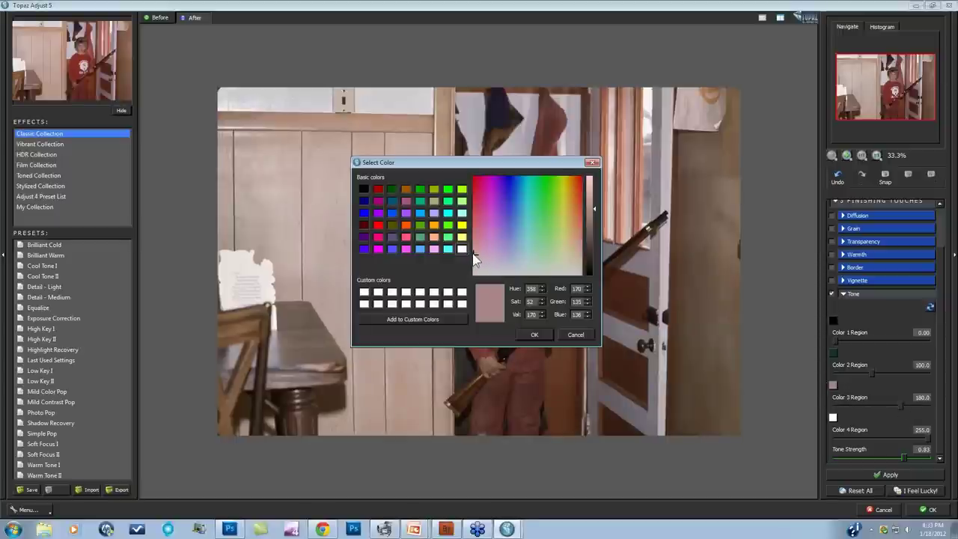
pyautogui.moveTo(474, 256); pyautogui.dragTo(532, 257)
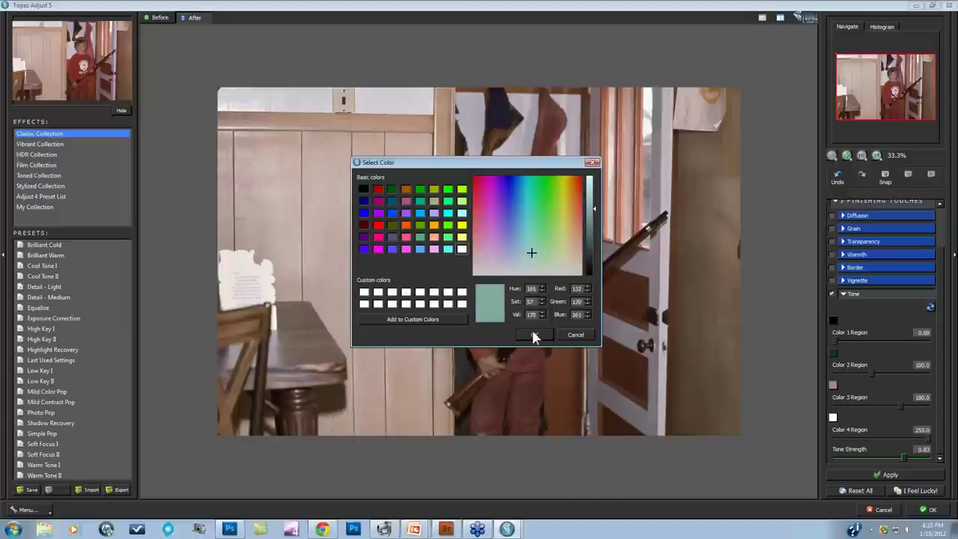
pyautogui.click(533, 334)
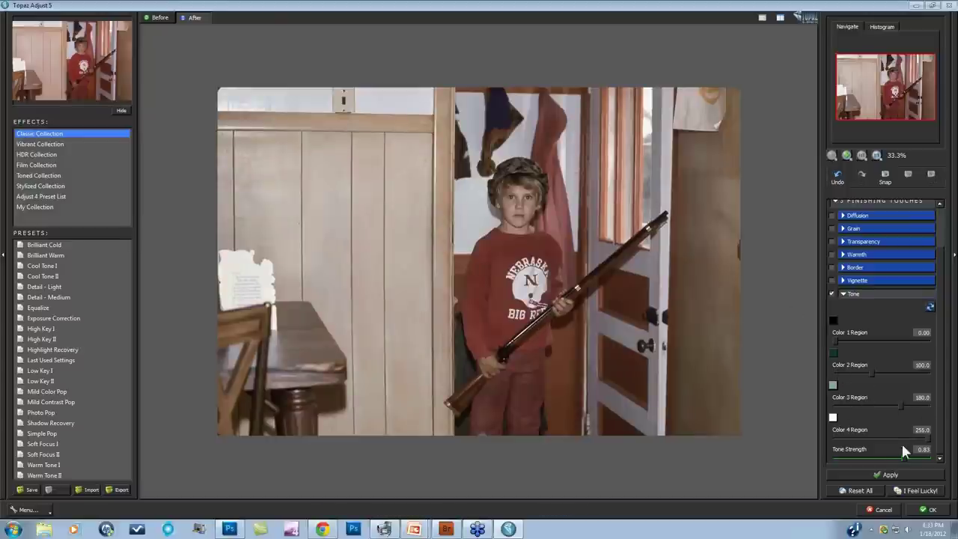
pyautogui.moveTo(904, 455); pyautogui.dragTo(907, 455)
pyautogui.click(833, 295)
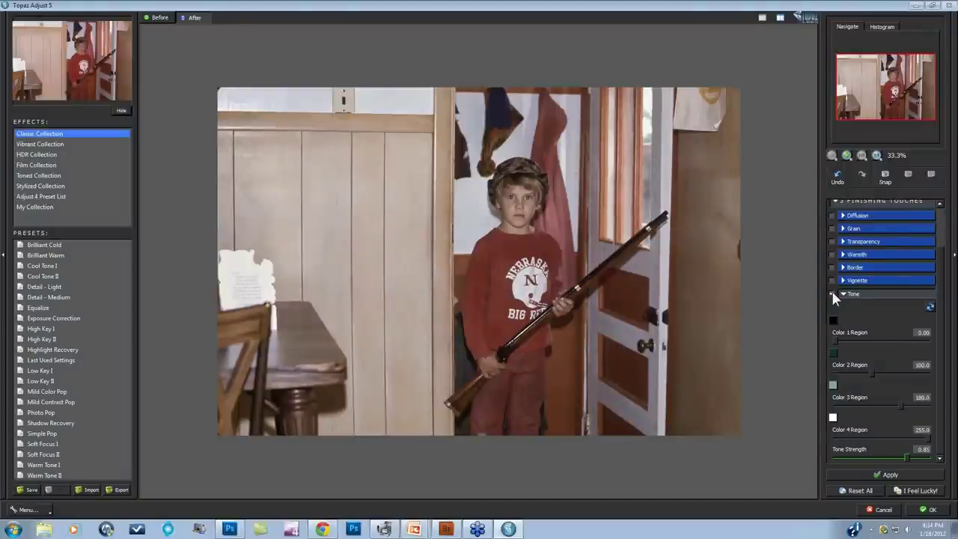
pyautogui.click(833, 294)
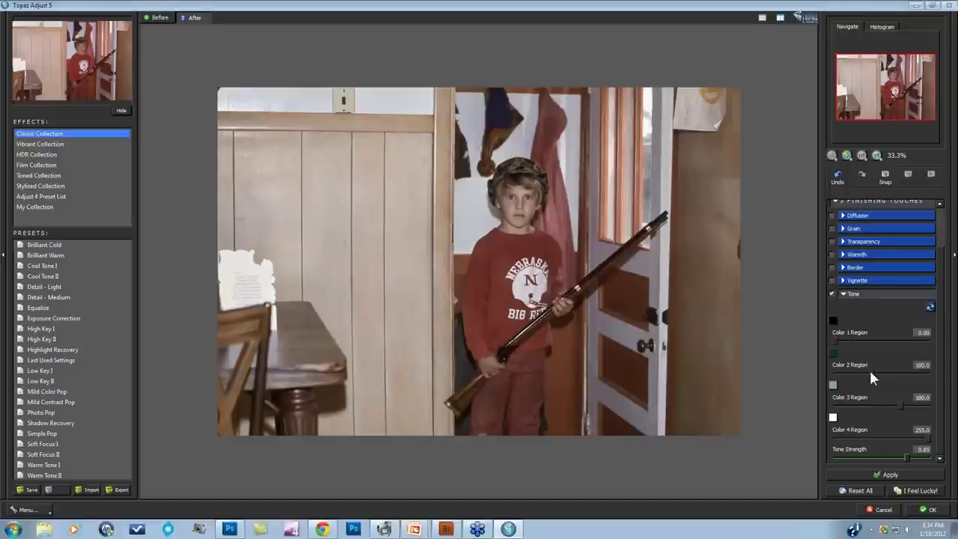
# Step: Try Tone Strength 0.35 with Color 2 Region at 31.53 and Color 3 Region at 220.7, 91.65 and 186.0
pyautogui.moveTo(873, 374)
pyautogui.mouseDown()
pyautogui.moveTo(861, 373)
pyautogui.moveTo(911, 373)
pyautogui.moveTo(870, 370)
pyautogui.mouseUp()
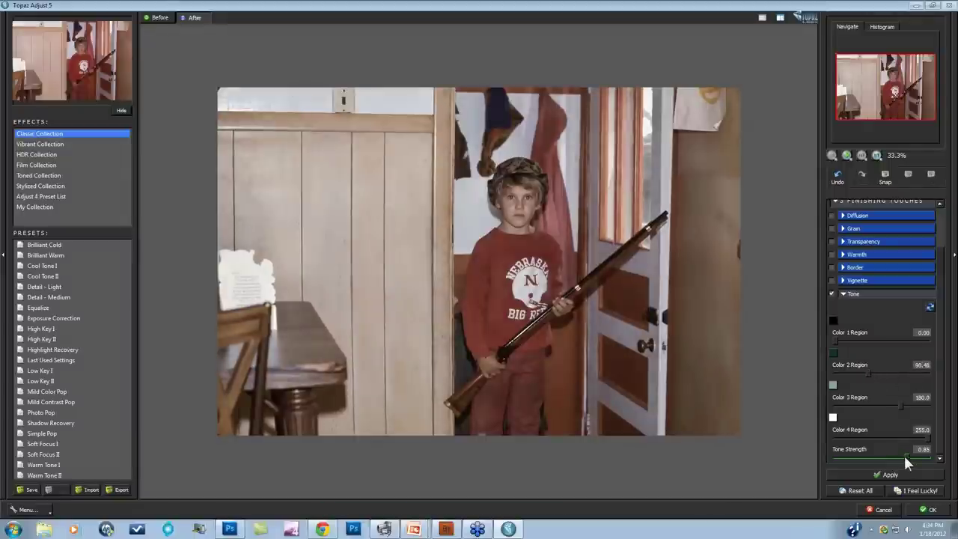
pyautogui.moveTo(860, 457); pyautogui.dragTo(830, 450)
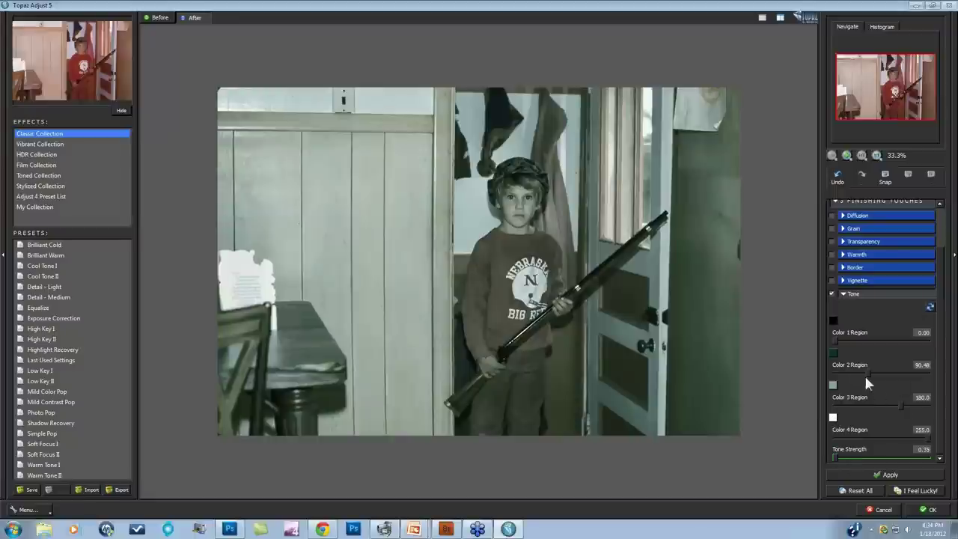
pyautogui.moveTo(866, 368); pyautogui.dragTo(846, 375)
pyautogui.moveTo(901, 406); pyautogui.dragTo(917, 405)
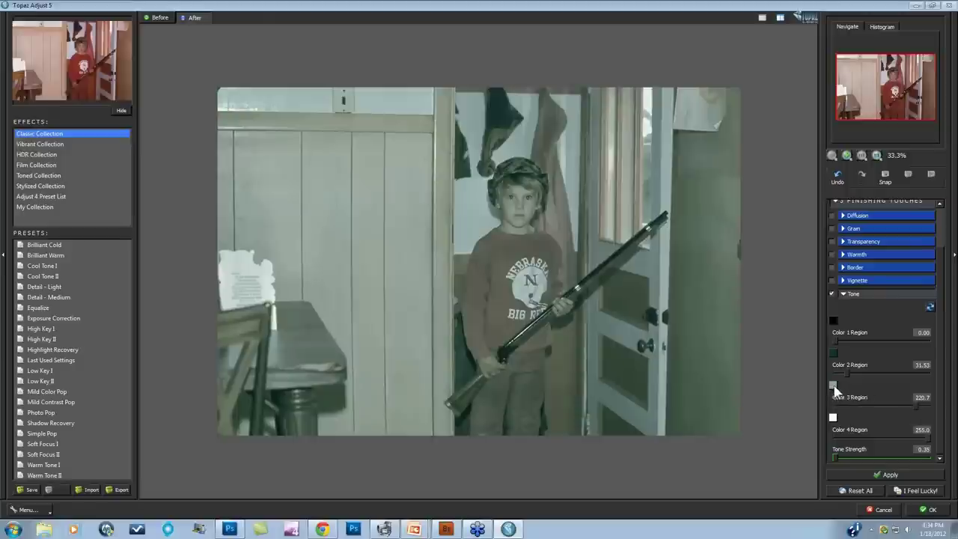
pyautogui.moveTo(915, 408); pyautogui.dragTo(869, 408)
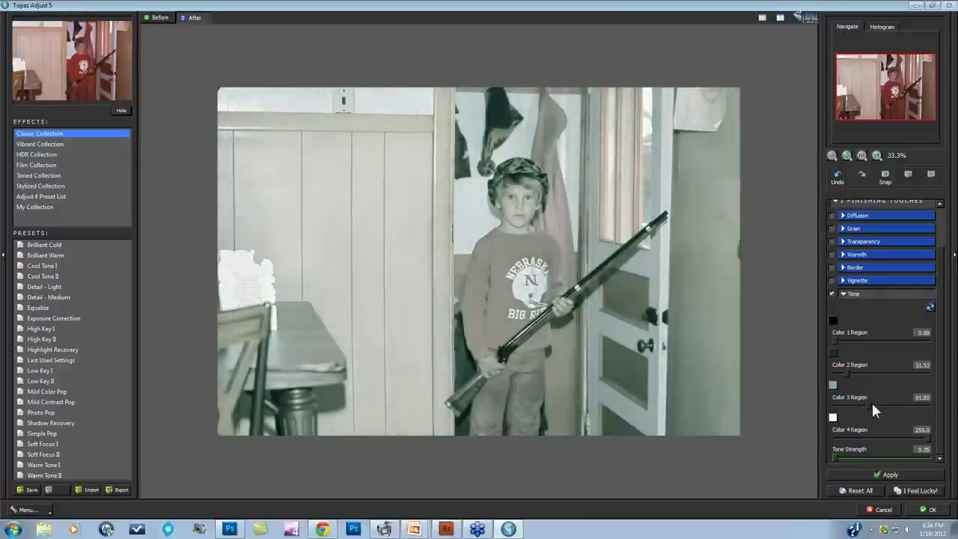
pyautogui.moveTo(871, 405); pyautogui.dragTo(904, 408)
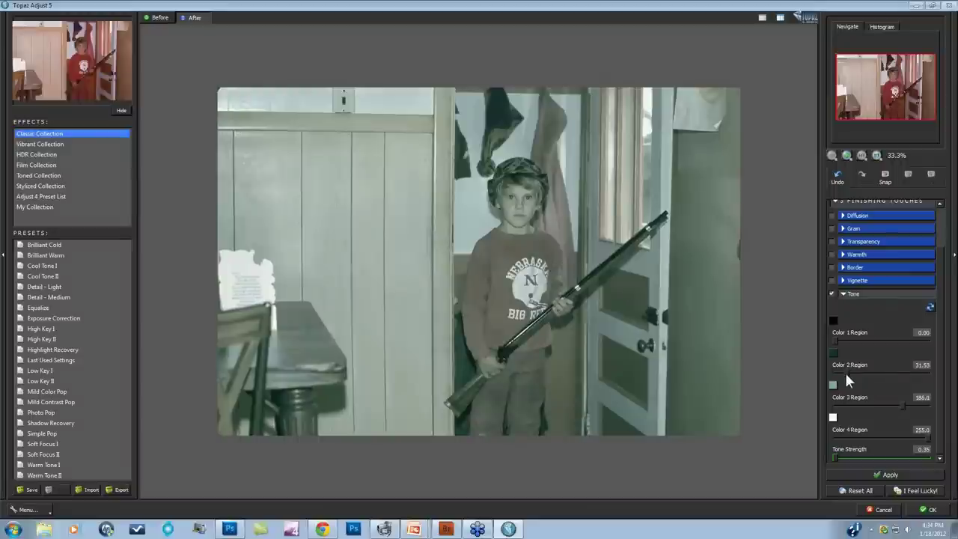
# Step: Set Color 2 Region to 49.35, Color 3 Region to 139.8 and Tone Strength to 0.87
pyautogui.moveTo(844, 372); pyautogui.dragTo(864, 372)
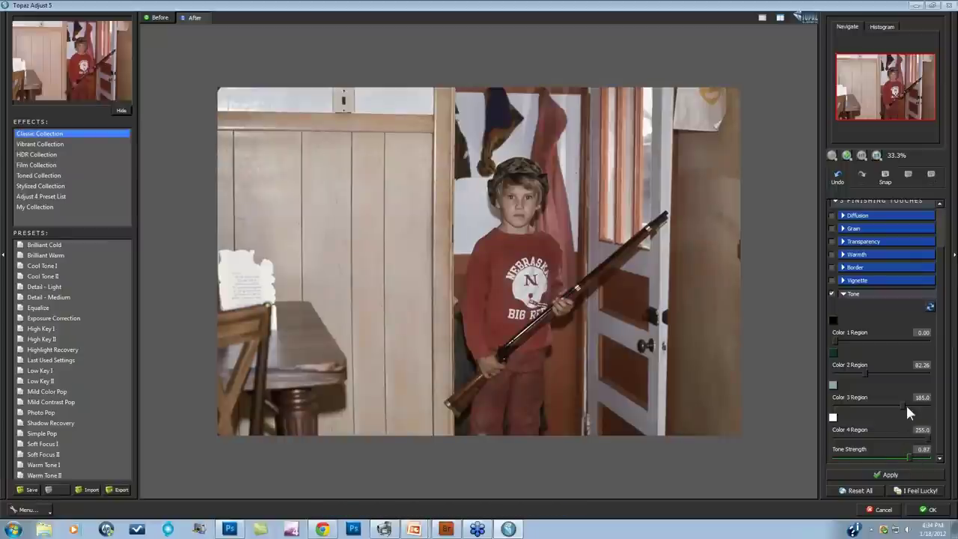
pyautogui.moveTo(903, 407); pyautogui.dragTo(886, 408)
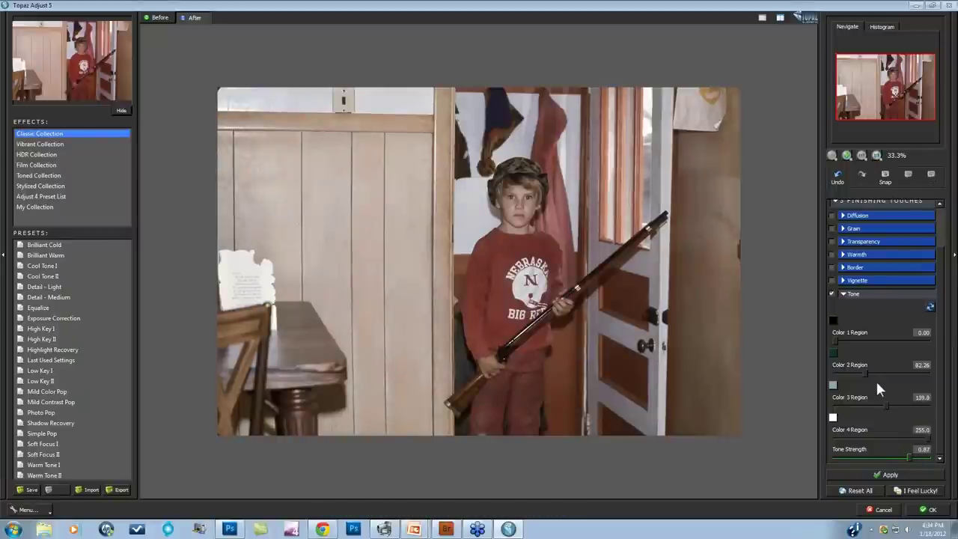
pyautogui.moveTo(866, 372); pyautogui.dragTo(854, 370)
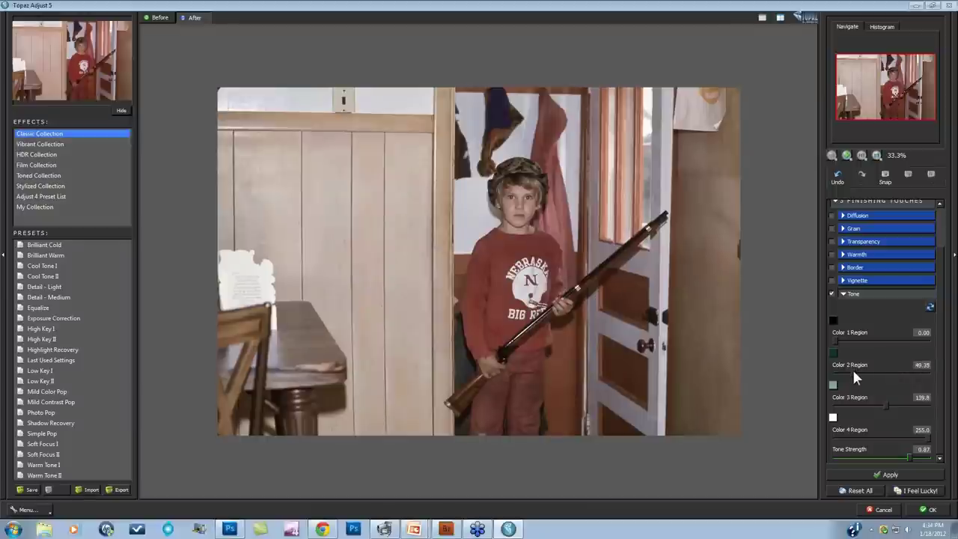
pyautogui.click(833, 295)
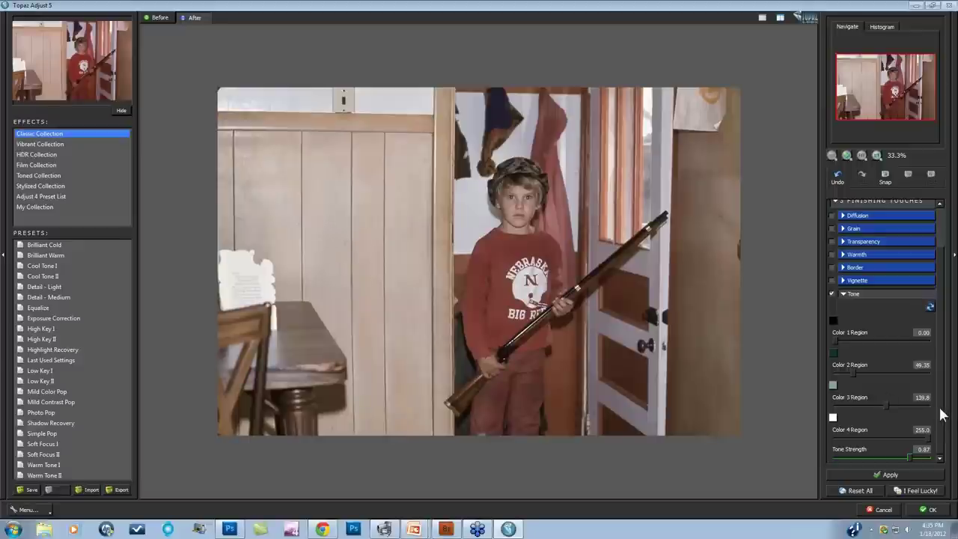
# Step: In the global Color adjustments, set Adaptive Saturation to 0.16, Color Regions to 13, and Saturation and Saturation Boost to 1.10
pyautogui.scroll(2, 943, 390)
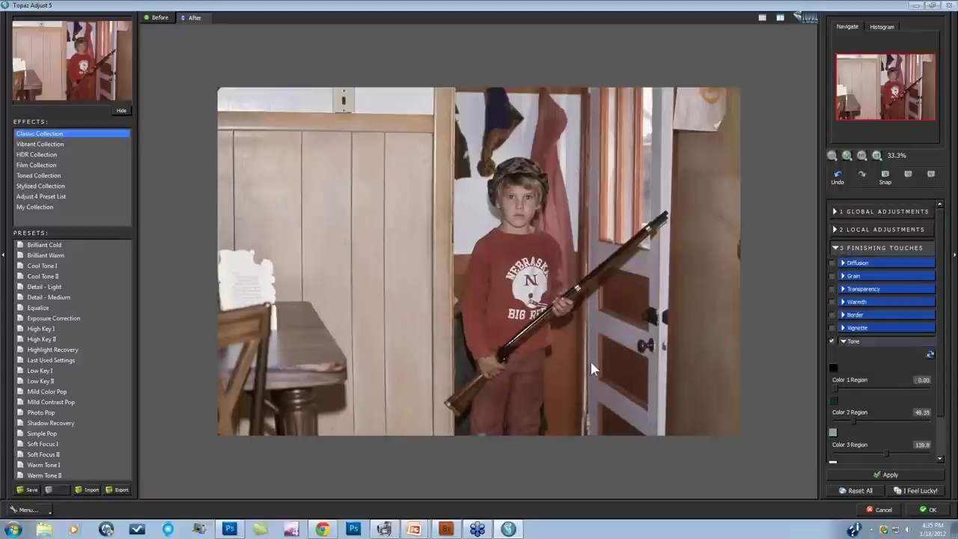
pyautogui.click(836, 213)
pyautogui.click(845, 255)
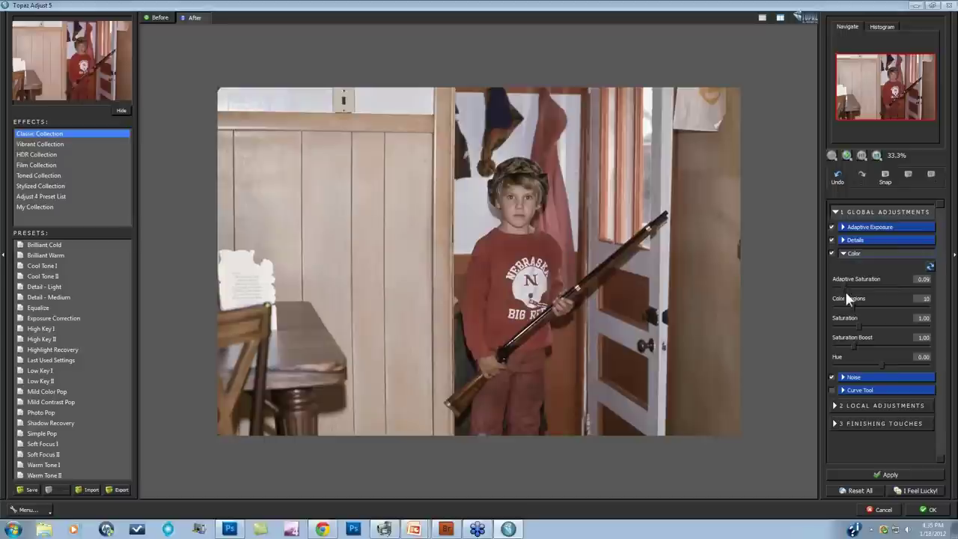
pyautogui.moveTo(856, 331); pyautogui.dragTo(861, 332)
pyautogui.moveTo(853, 342); pyautogui.dragTo(855, 341)
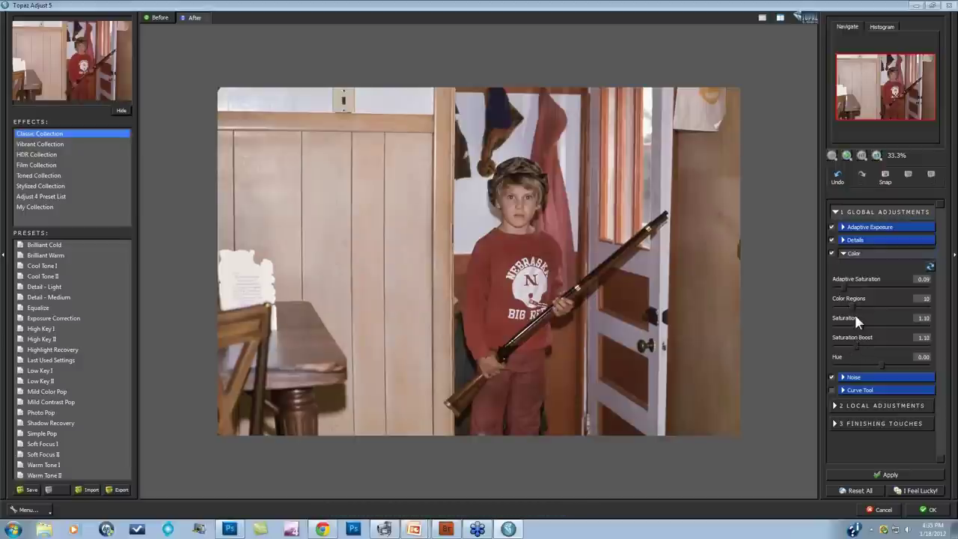
pyautogui.click(847, 287)
pyautogui.click(856, 307)
pyautogui.click(850, 287)
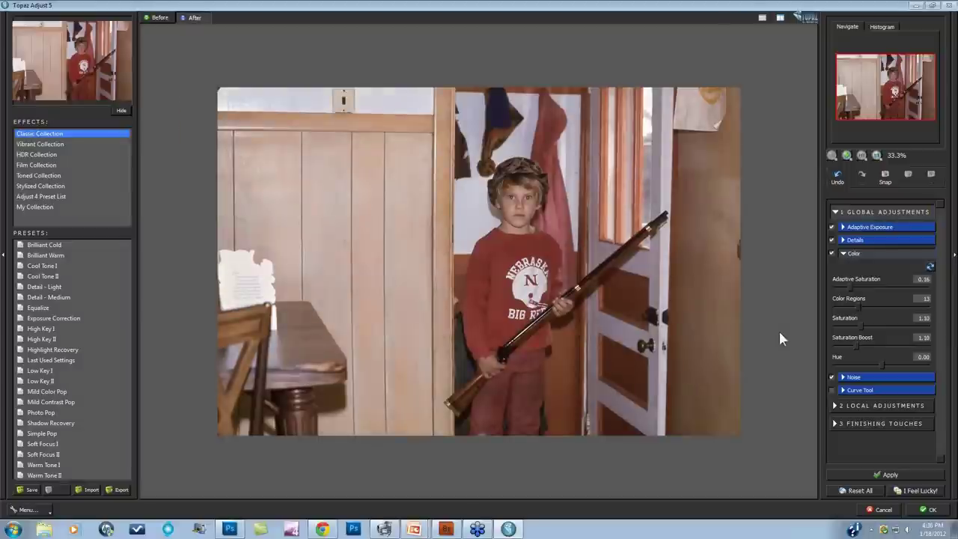
# Step: Set the Tone Strength in the Finishing Touches to 0.80 and apply the adjustments to the photo in Photoshop
pyautogui.click(835, 424)
pyautogui.click(843, 341)
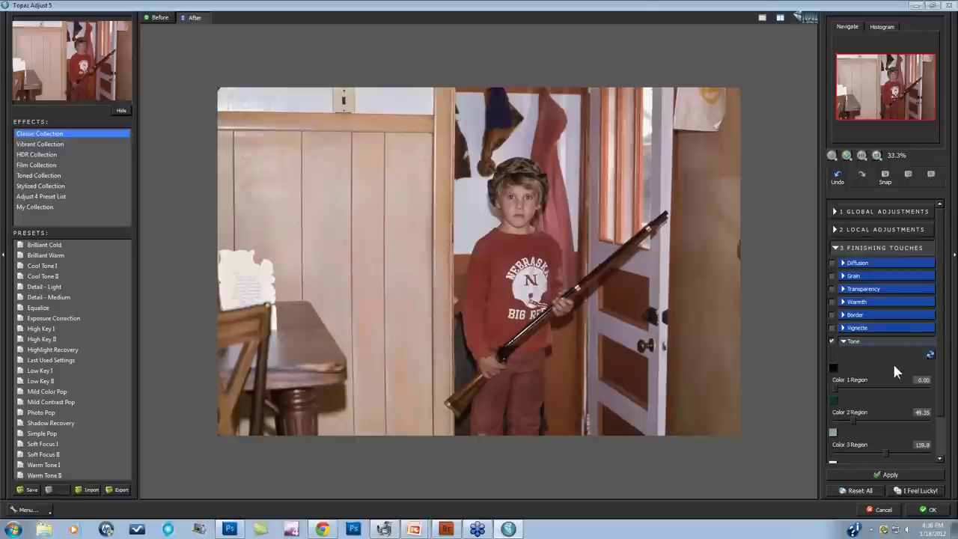
pyautogui.scroll(-2, 907, 375)
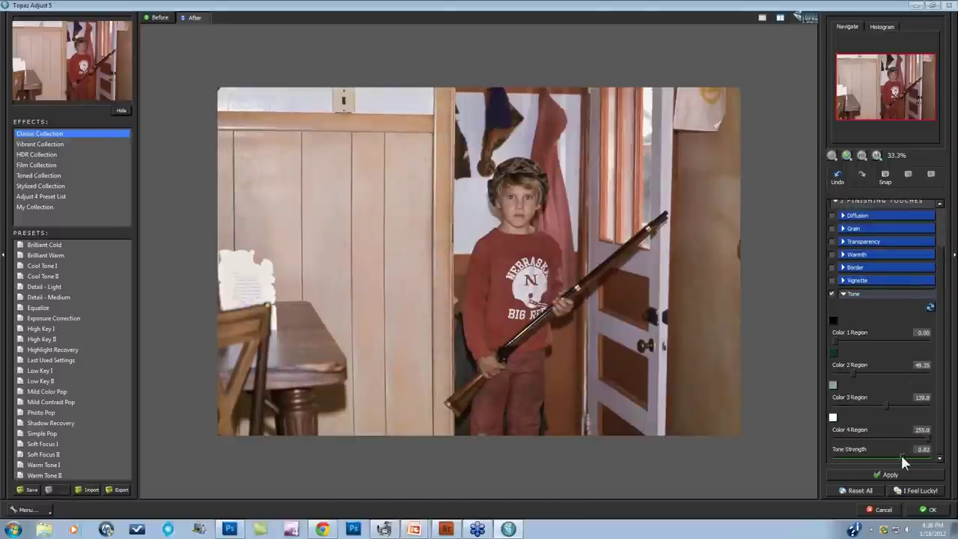
pyautogui.moveTo(901, 456); pyautogui.dragTo(900, 456)
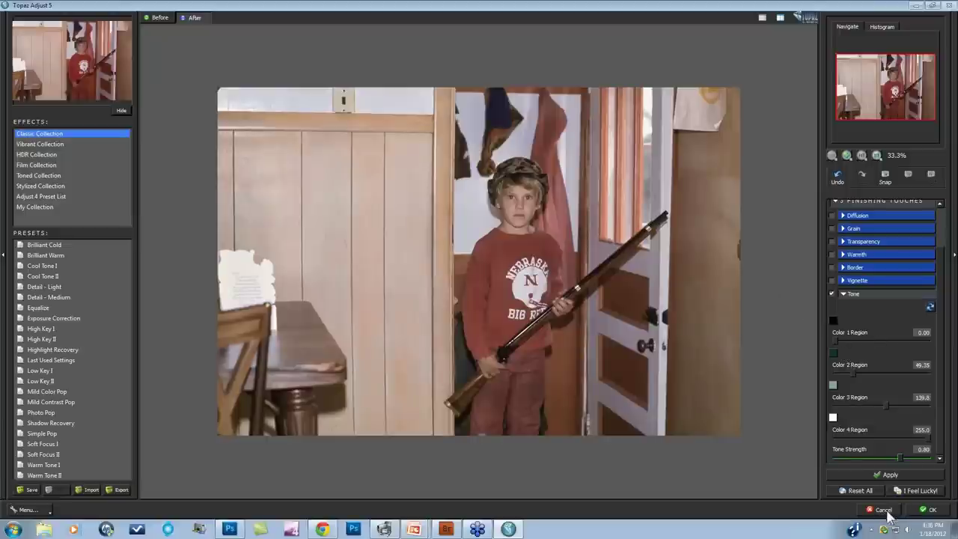
pyautogui.click(929, 509)
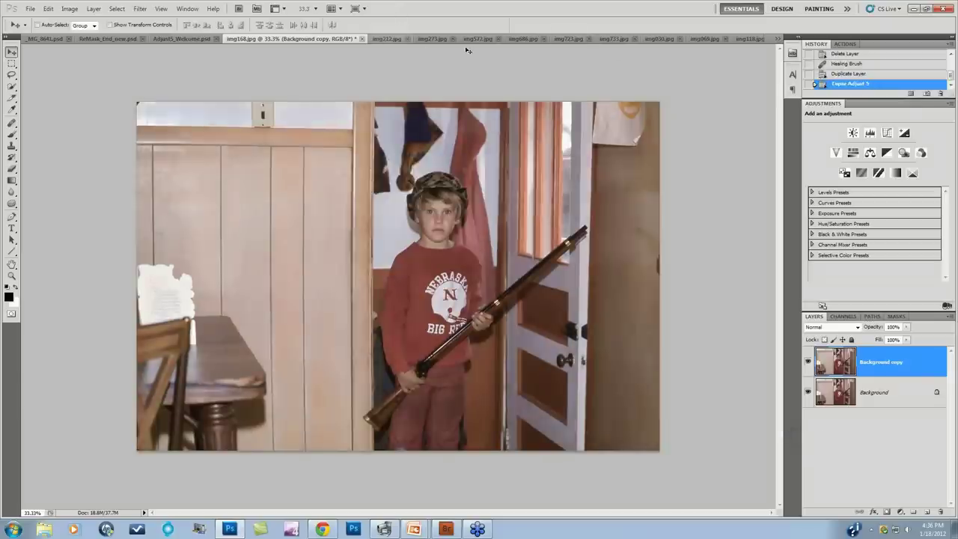
# Step: Switch to img069.jpg, show only its Background layer at 100% and examine the original scan for dust, scratches and stains
pyautogui.click(704, 38)
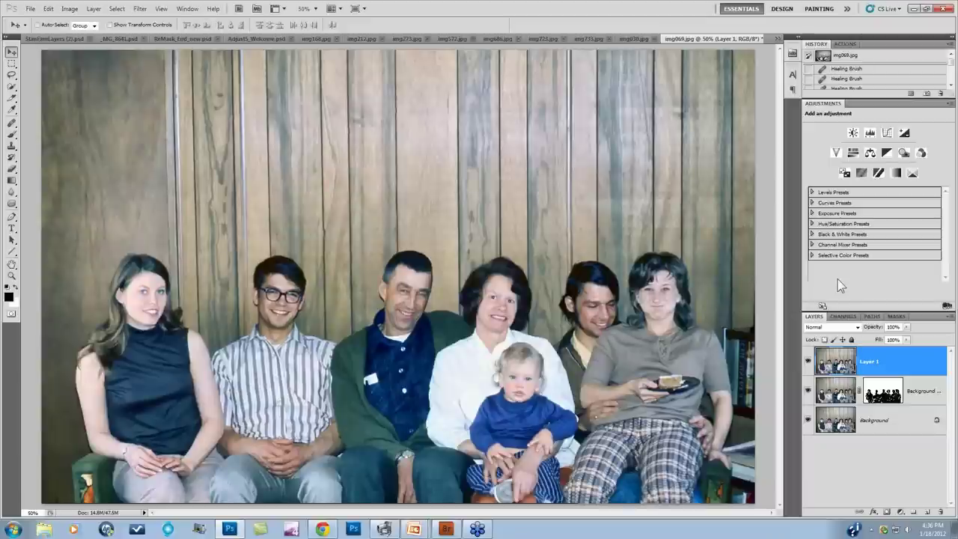
pyautogui.hotkey('ctrl', '+')
pyautogui.hotkey('ctrl', '+')
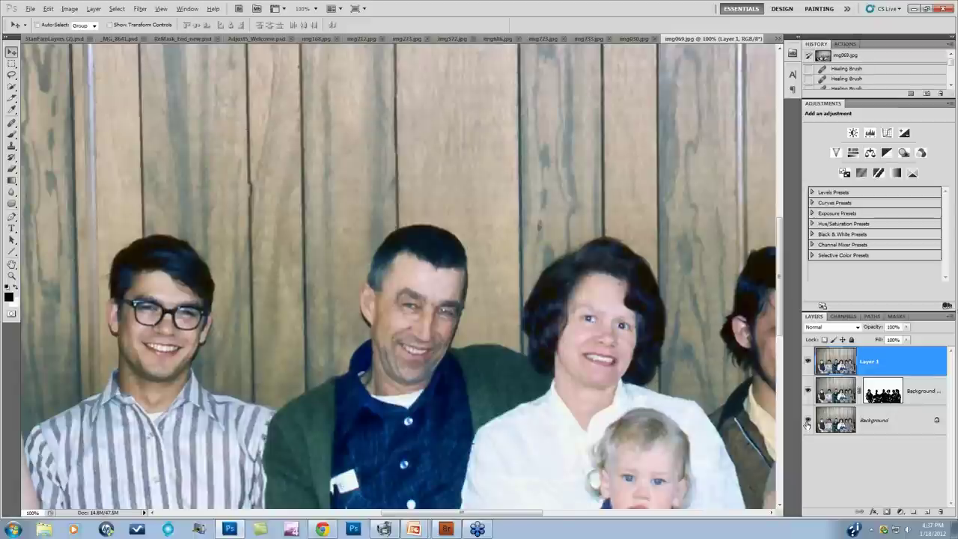
pyautogui.keyDown('alt'); pyautogui.click(807, 424); pyautogui.keyUp('alt')
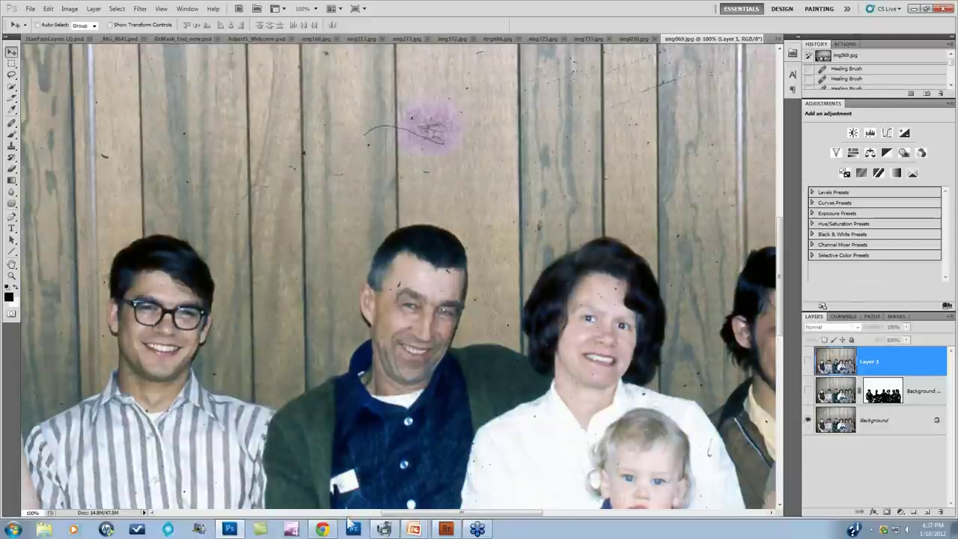
pyautogui.moveTo(419, 514); pyautogui.dragTo(327, 516)
pyautogui.scroll(2, 525, 408)
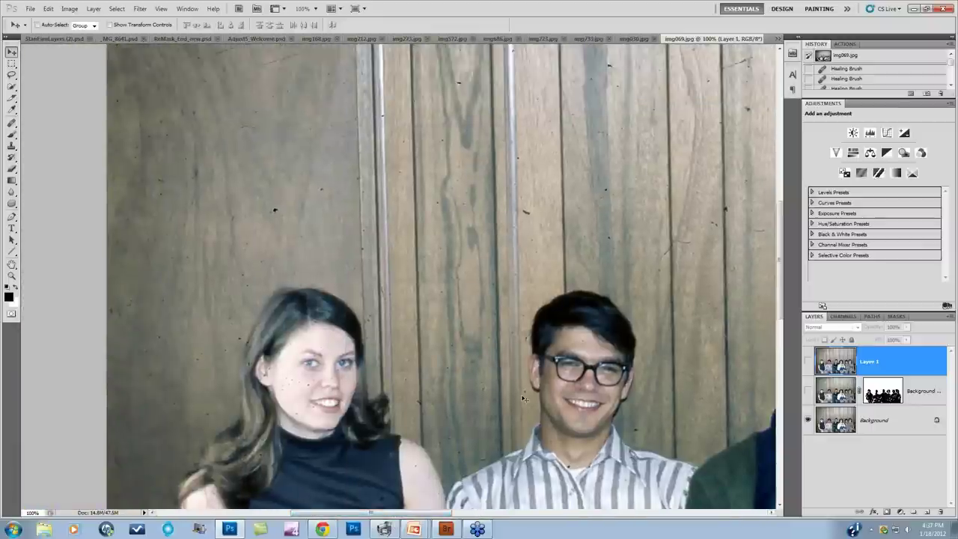
pyautogui.scroll(-6, 524, 399)
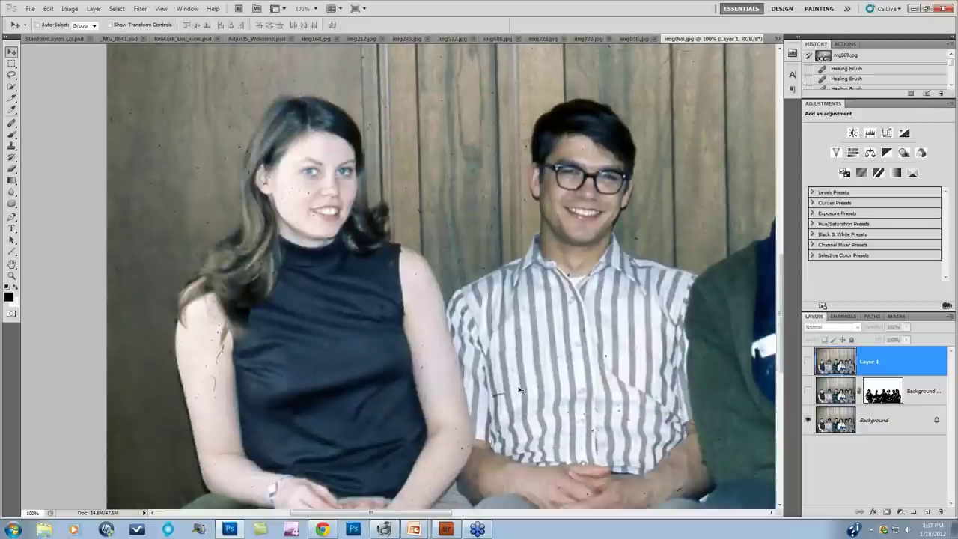
pyautogui.scroll(-2, 522, 390)
pyautogui.moveTo(395, 516); pyautogui.dragTo(584, 517)
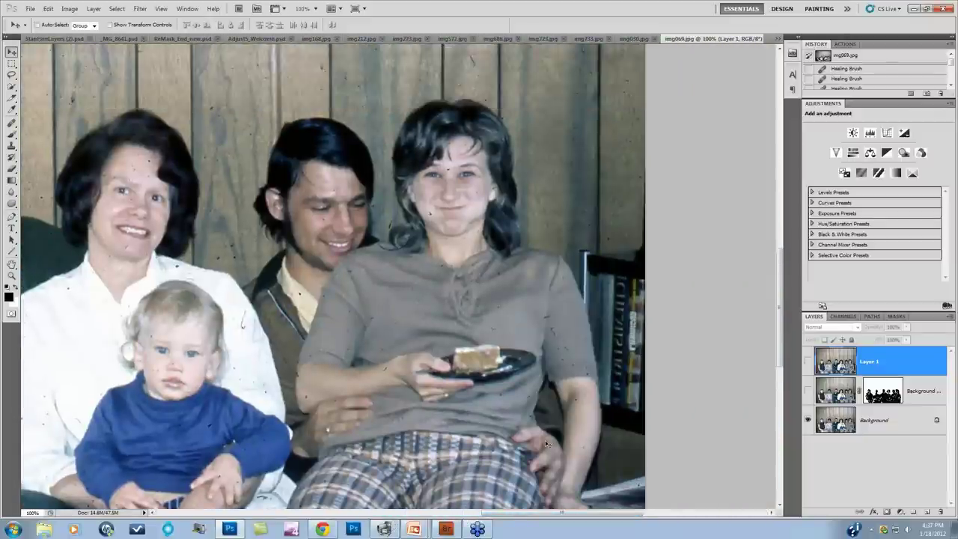
pyautogui.scroll(9, 545, 440)
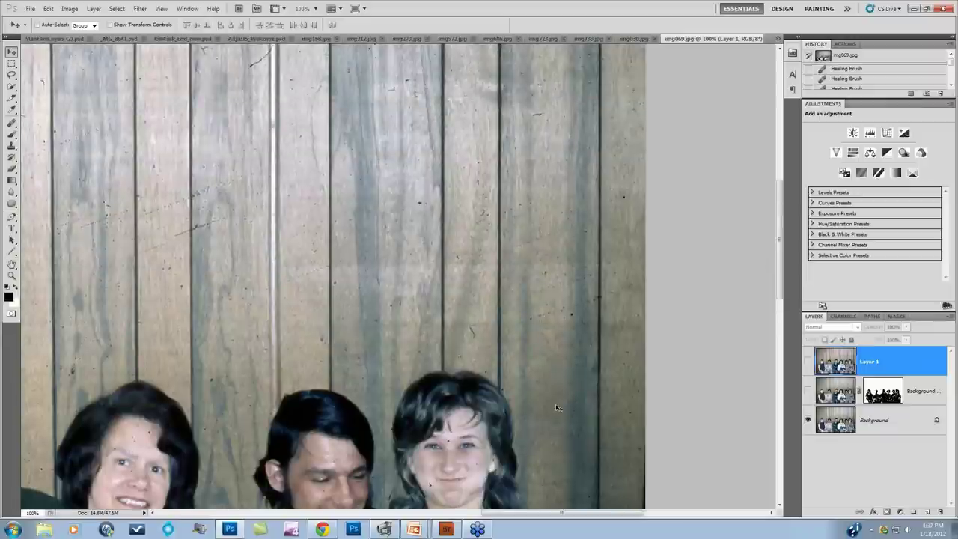
pyautogui.moveTo(522, 518); pyautogui.dragTo(432, 516)
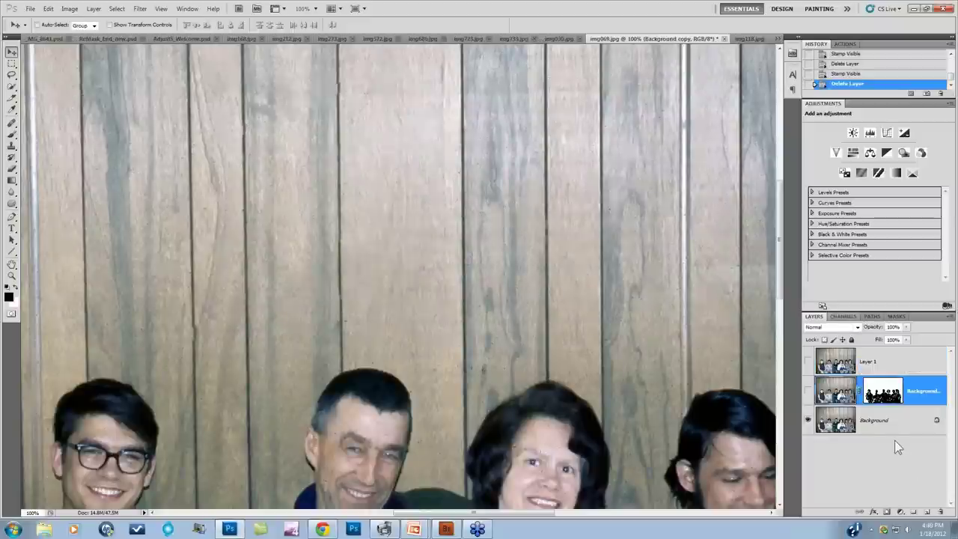
# Step: Return the photo to its Topaz Adjust 5 history state and hide the masked Background copy layer so only the original Background shows
pyautogui.click(893, 424)
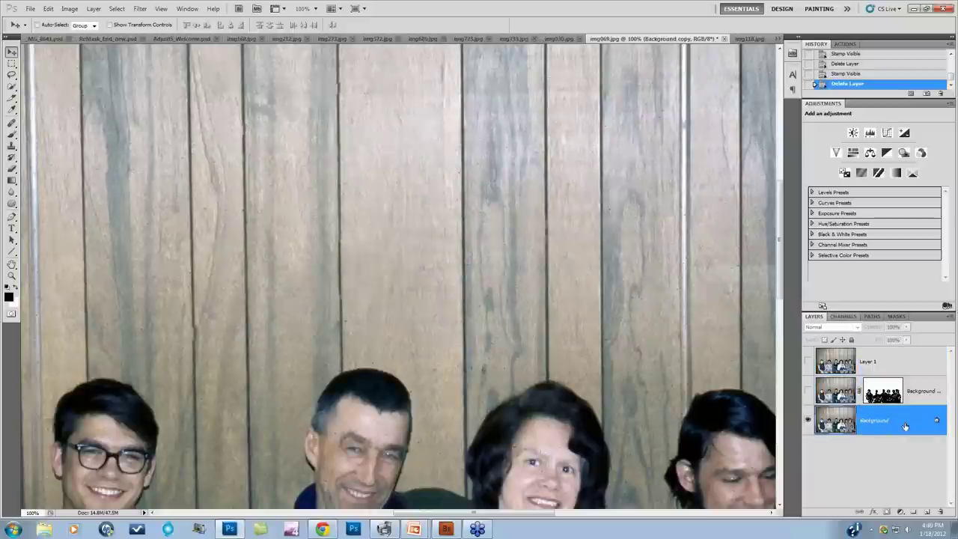
pyautogui.click(808, 420)
pyautogui.click(808, 420)
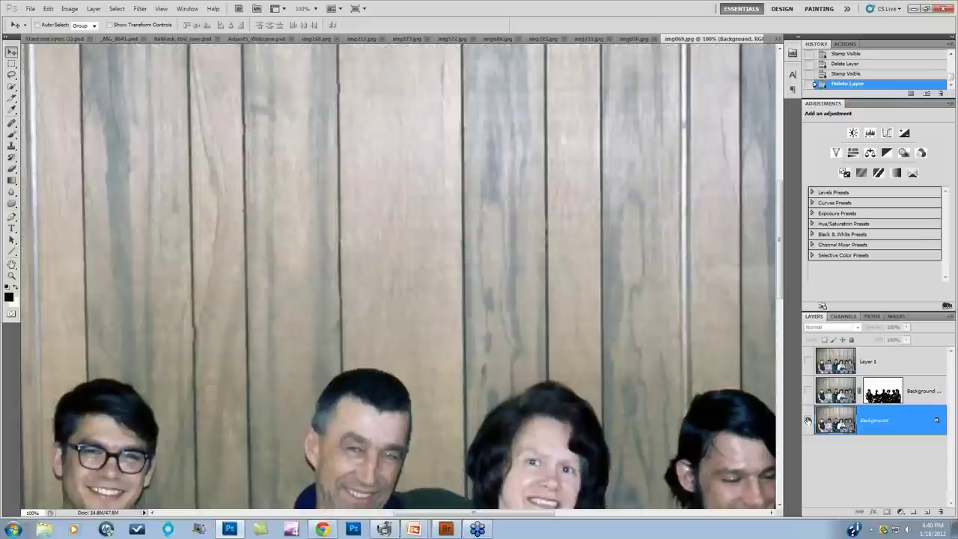
pyautogui.scroll(2, 861, 80)
pyautogui.click(860, 63)
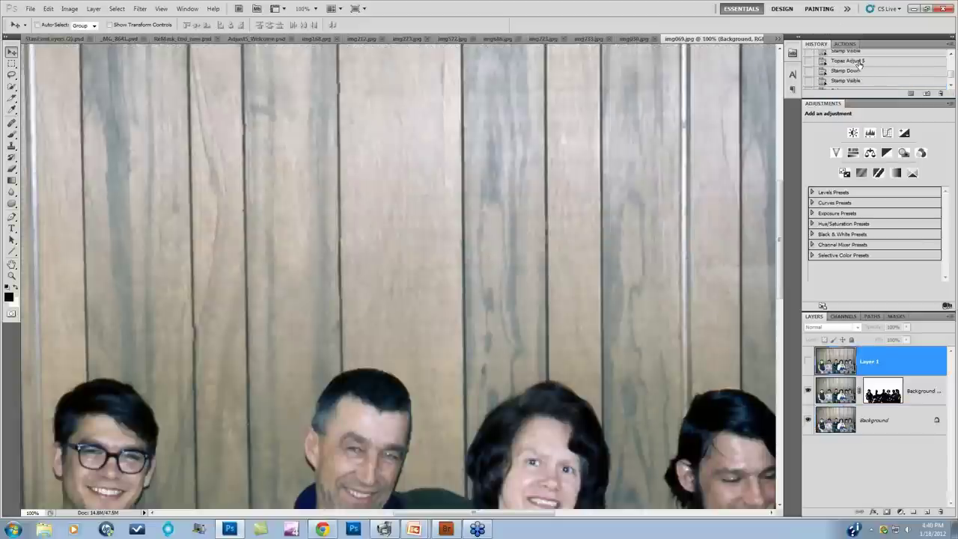
pyautogui.click(808, 391)
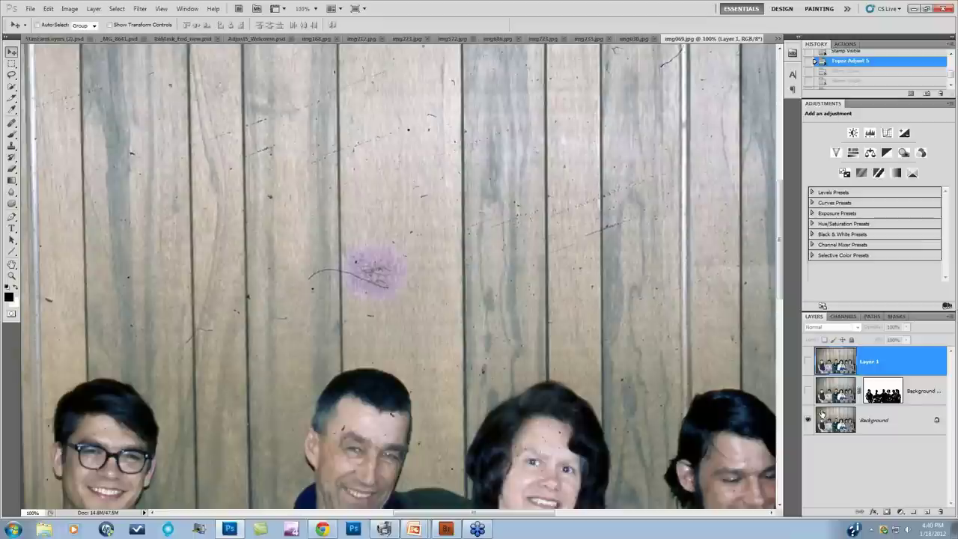
# Step: Duplicate the Background layer and open the duplicate in Topaz Simplify 3
pyautogui.click(877, 429)
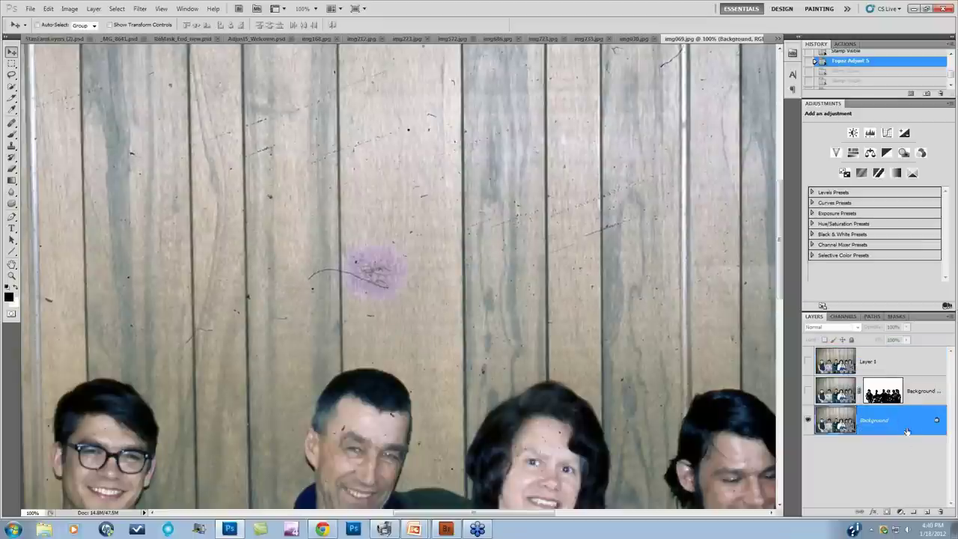
pyautogui.moveTo(908, 425); pyautogui.dragTo(927, 512)
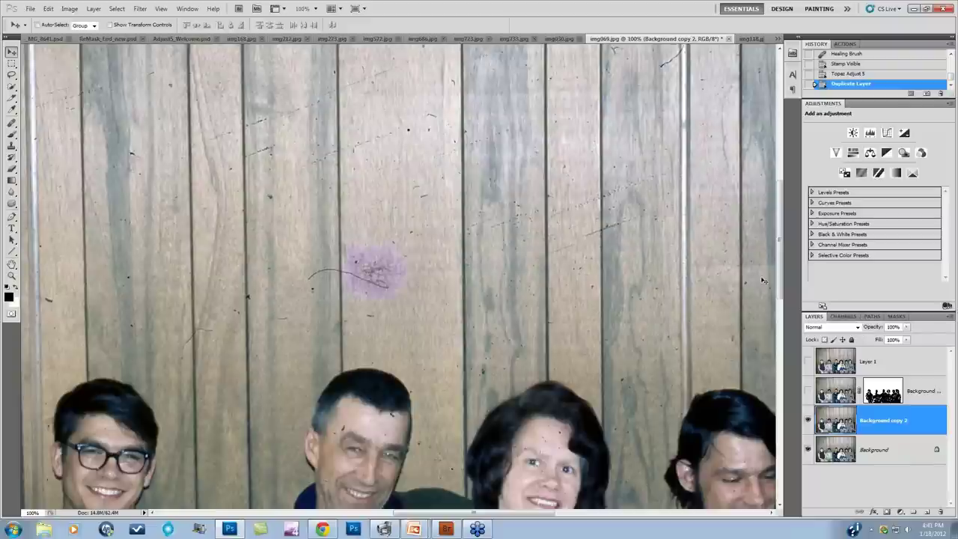
pyautogui.moveTo(779, 274); pyautogui.dragTo(781, 302)
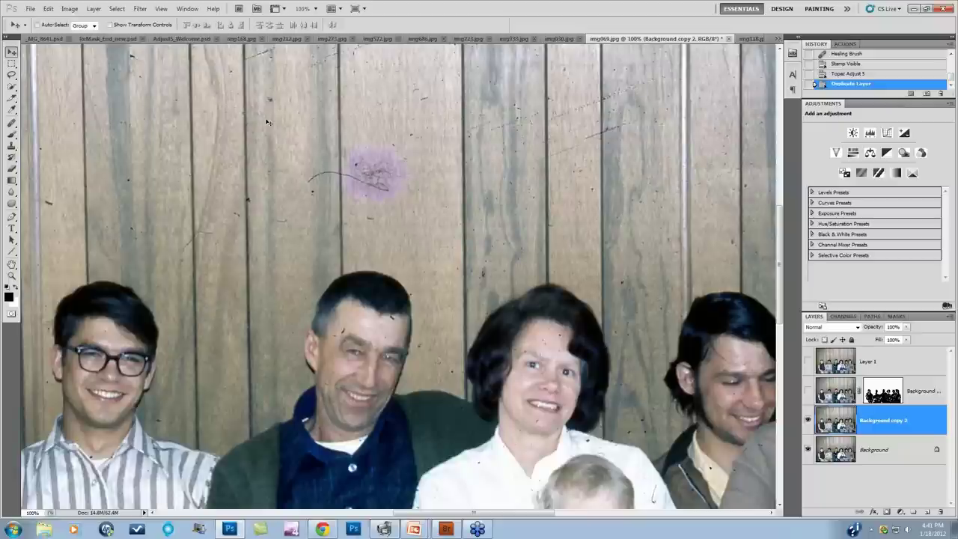
pyautogui.moveTo(782, 292); pyautogui.dragTo(784, 238)
pyautogui.scroll(-10, 674, 306)
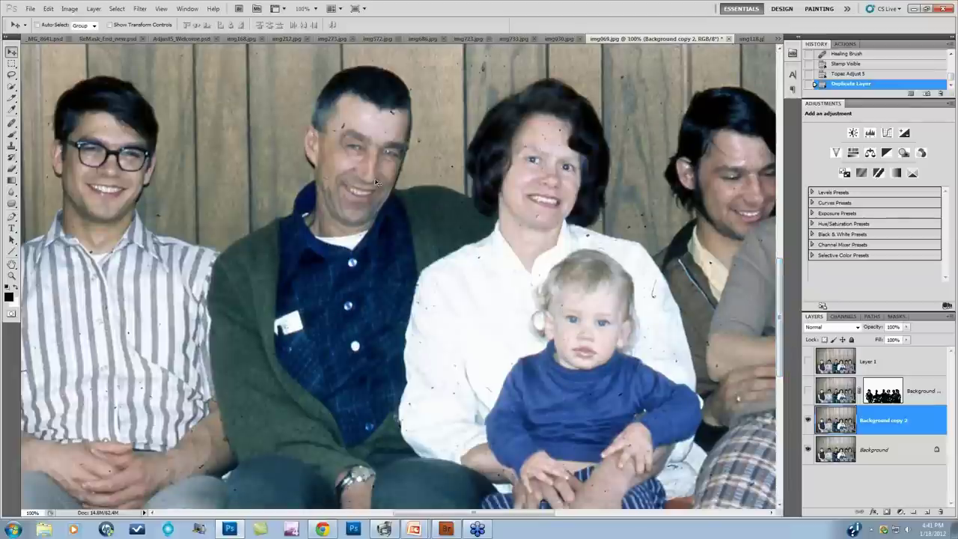
pyautogui.click(140, 10)
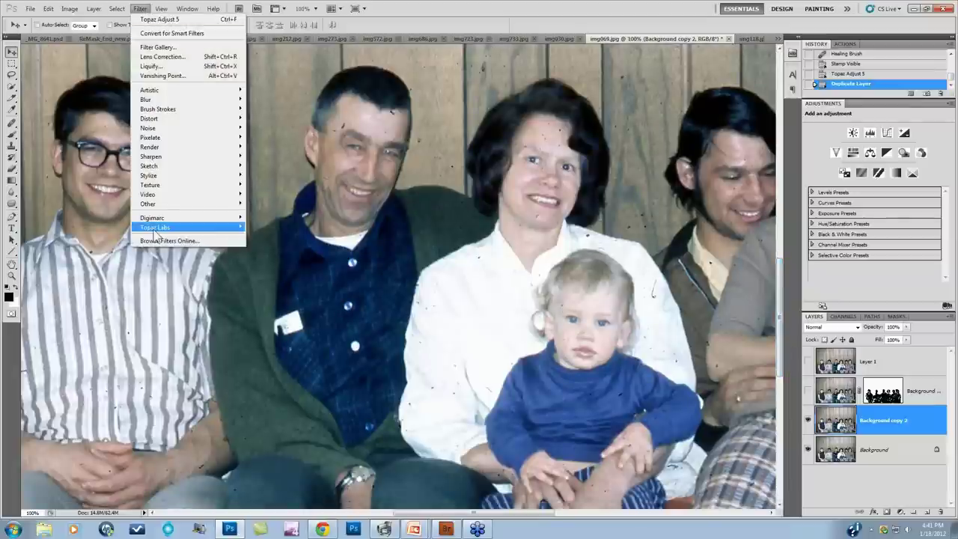
pyautogui.moveTo(163, 229)
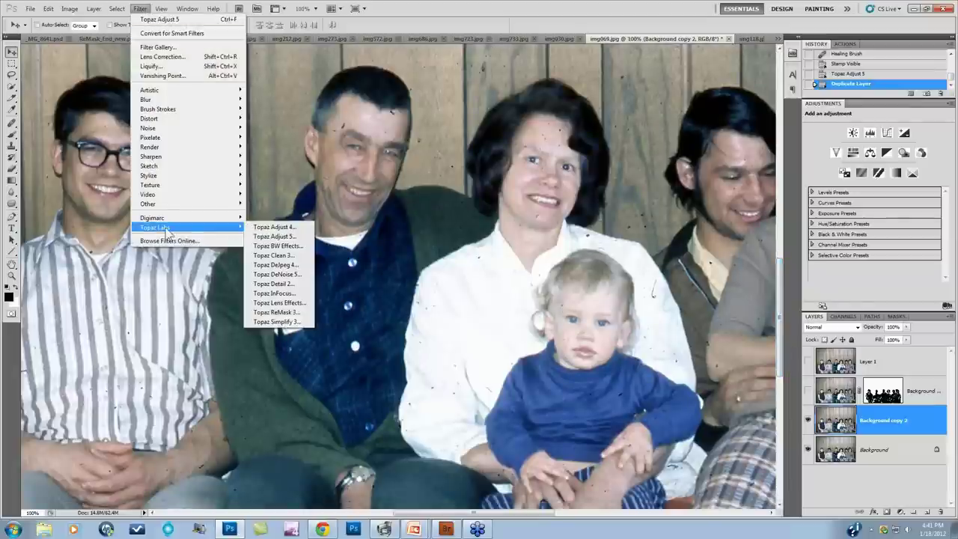
pyautogui.click(276, 322)
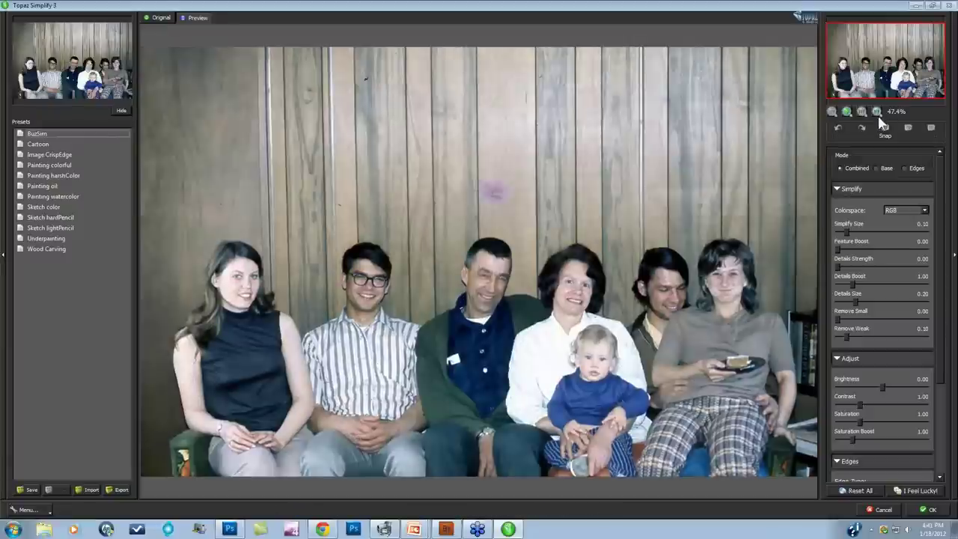
# Step: Zoom the preview to 100%, reset all Simplify settings and set the Simplify Size to 0.10
pyautogui.click(877, 111)
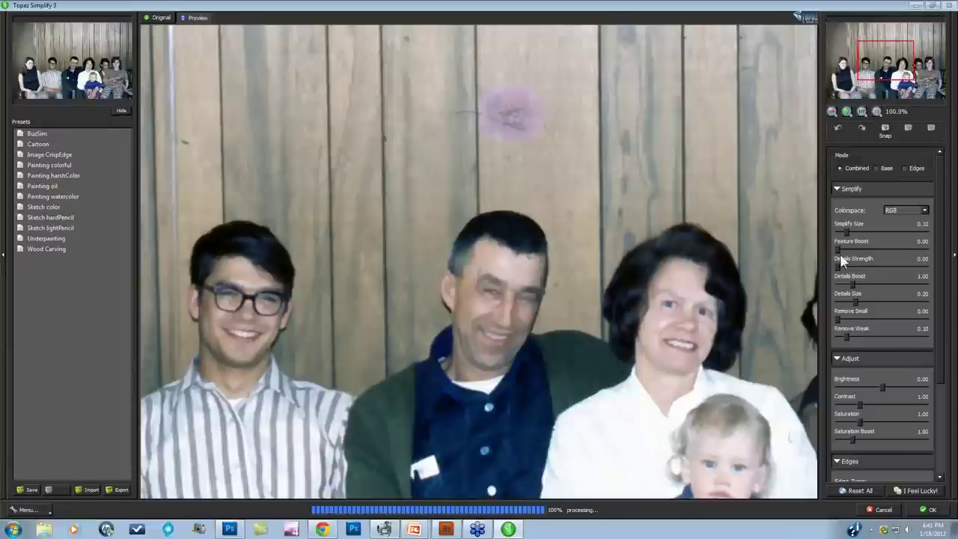
pyautogui.click(862, 488)
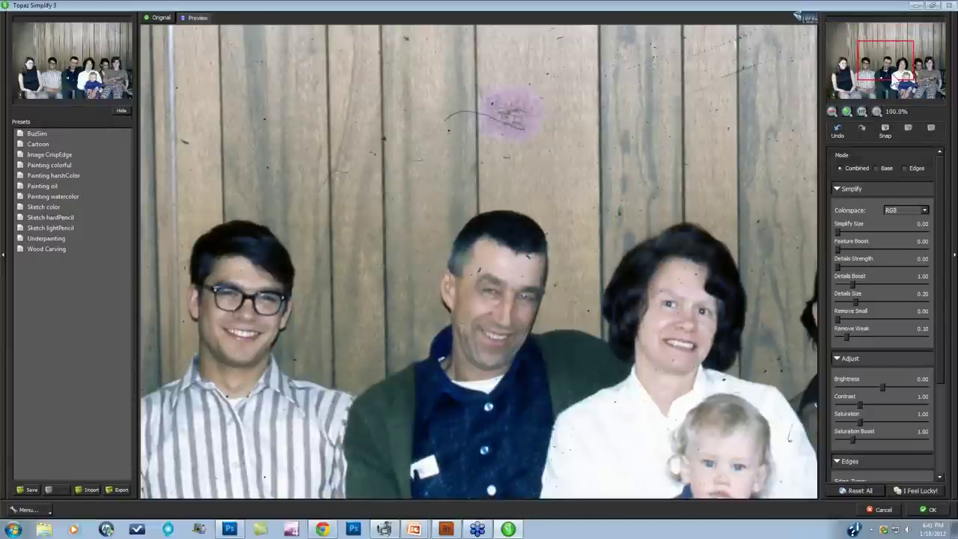
pyautogui.moveTo(891, 74); pyautogui.dragTo(913, 80)
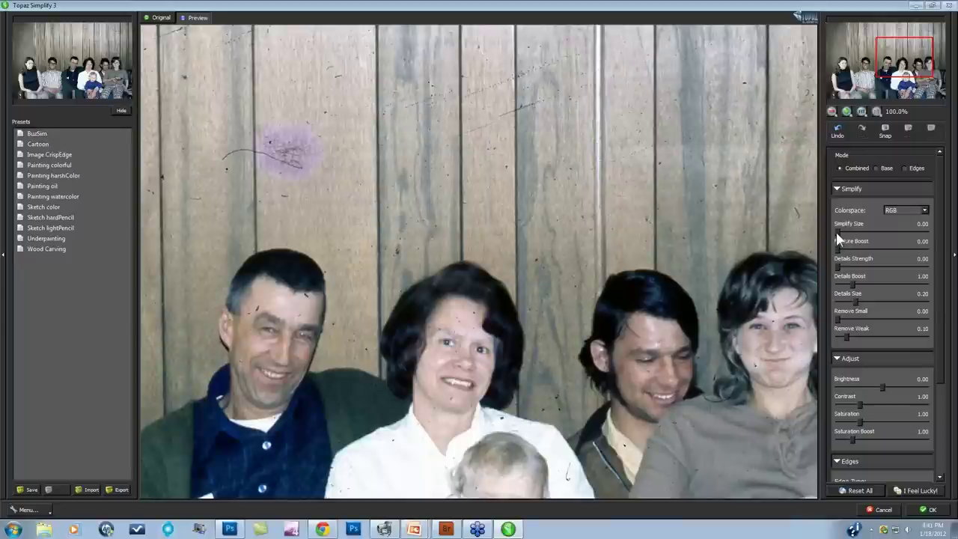
pyautogui.moveTo(836, 232); pyautogui.dragTo(840, 233)
pyautogui.click(846, 236)
# Step: Compare the simplified preview with the original scan, checking the dust and scratches on the wall, faces and white shirt
pyautogui.click(576, 168)
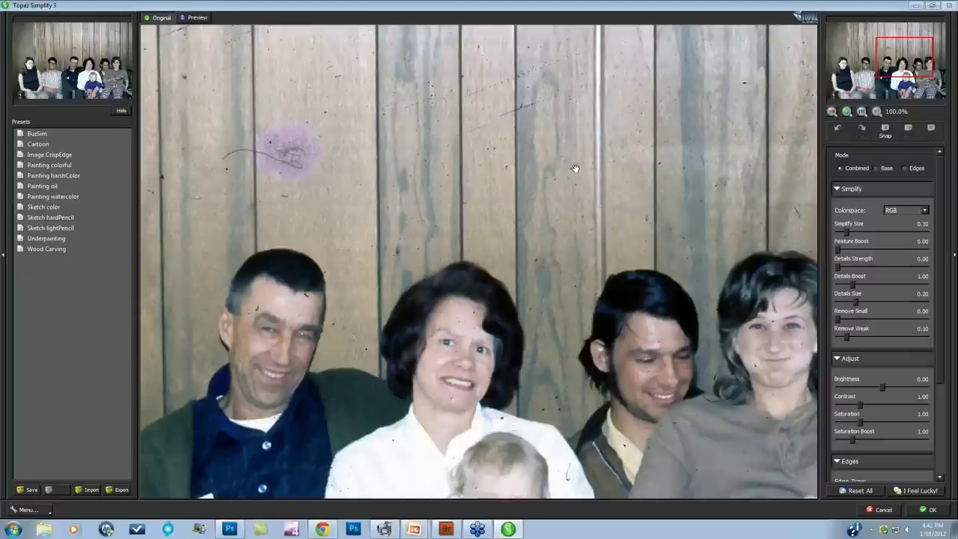
pyautogui.click(575, 168)
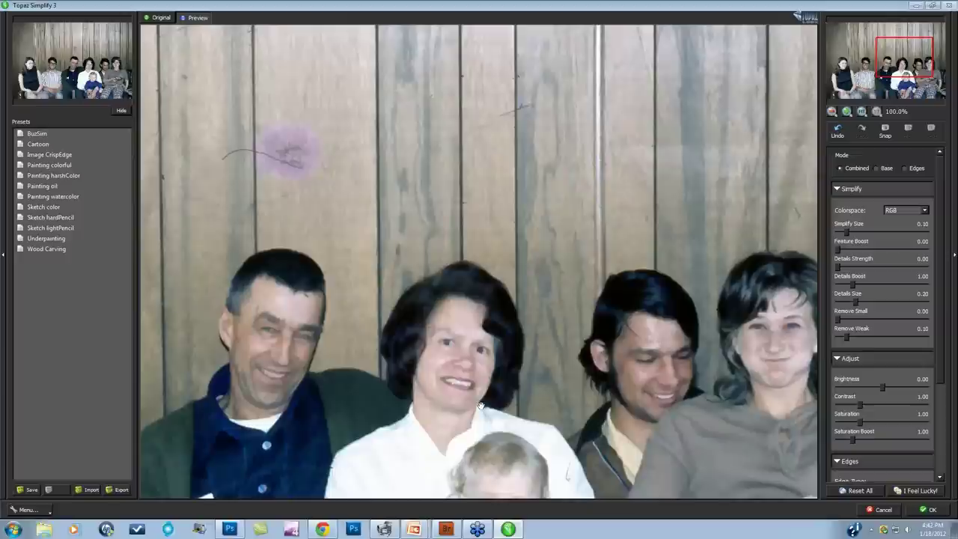
pyautogui.click(515, 356)
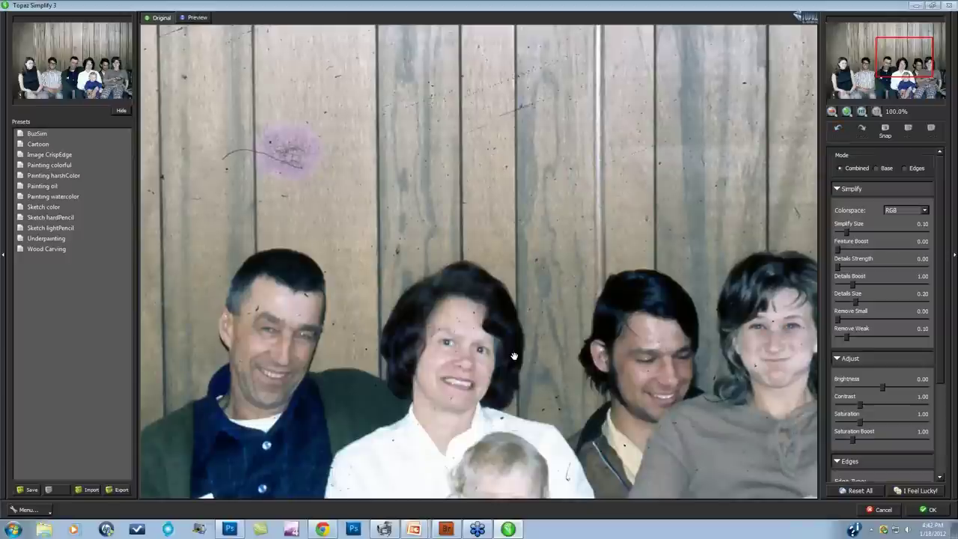
pyautogui.click(514, 356)
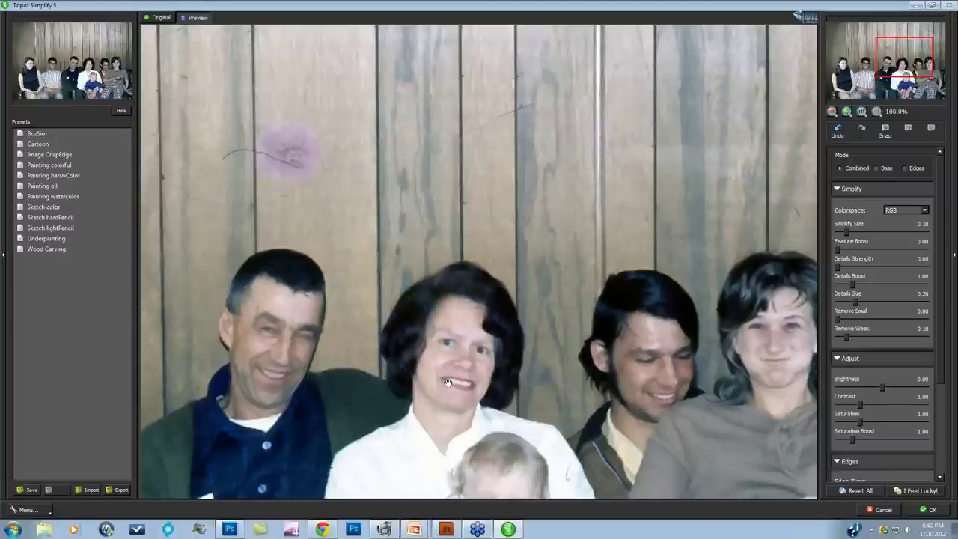
pyautogui.click(565, 385)
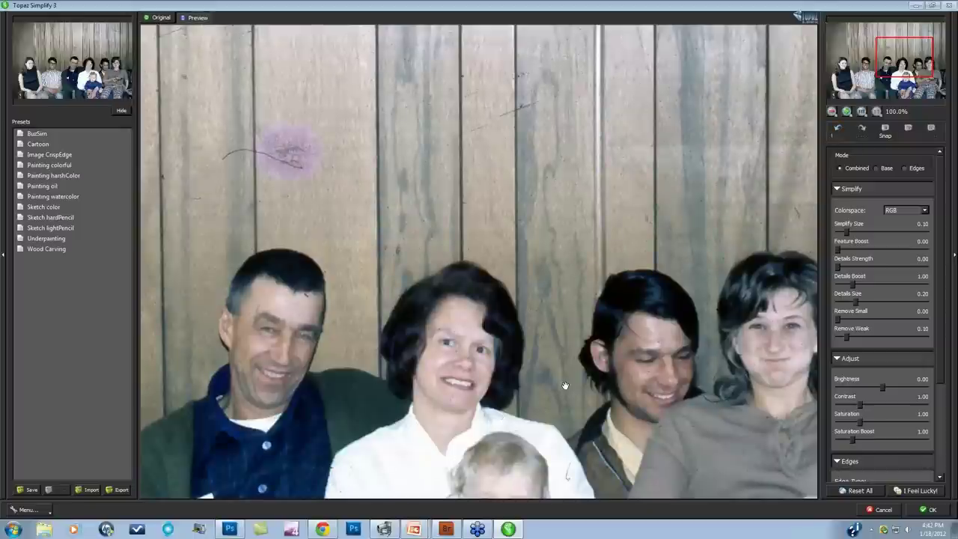
pyautogui.click(566, 386)
# Step: Set the Simplify Size to 0.08, compare the preview with the original and apply the filter to the photo
pyautogui.click(717, 144)
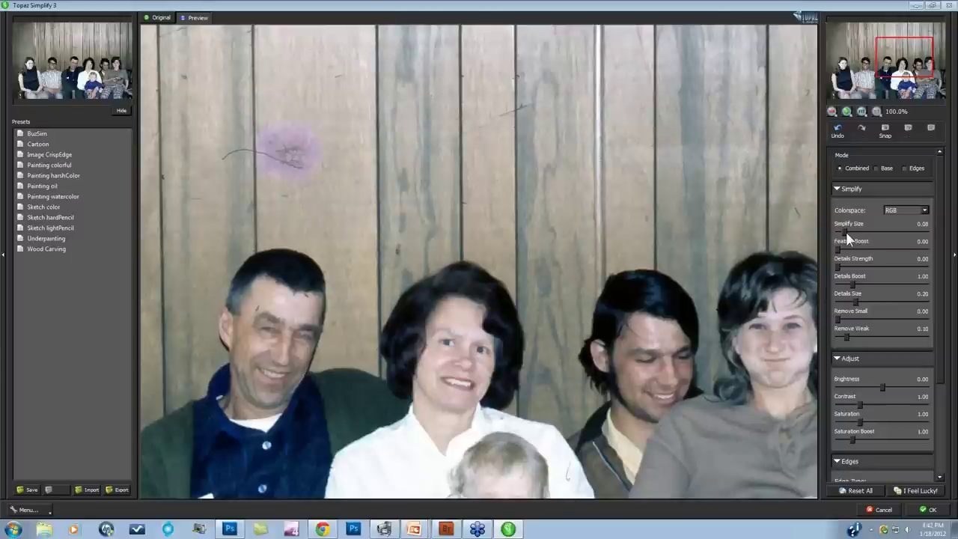
pyautogui.click(355, 162)
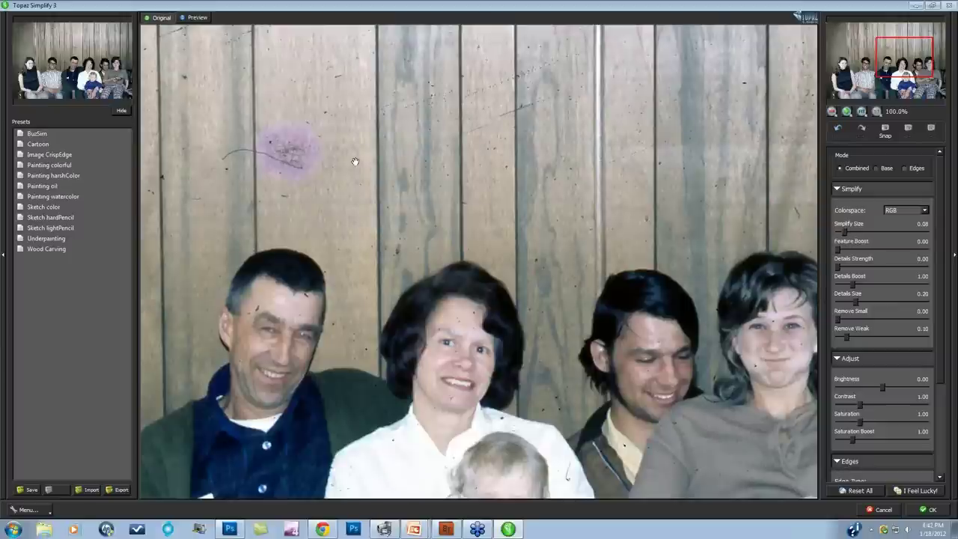
pyautogui.click(355, 161)
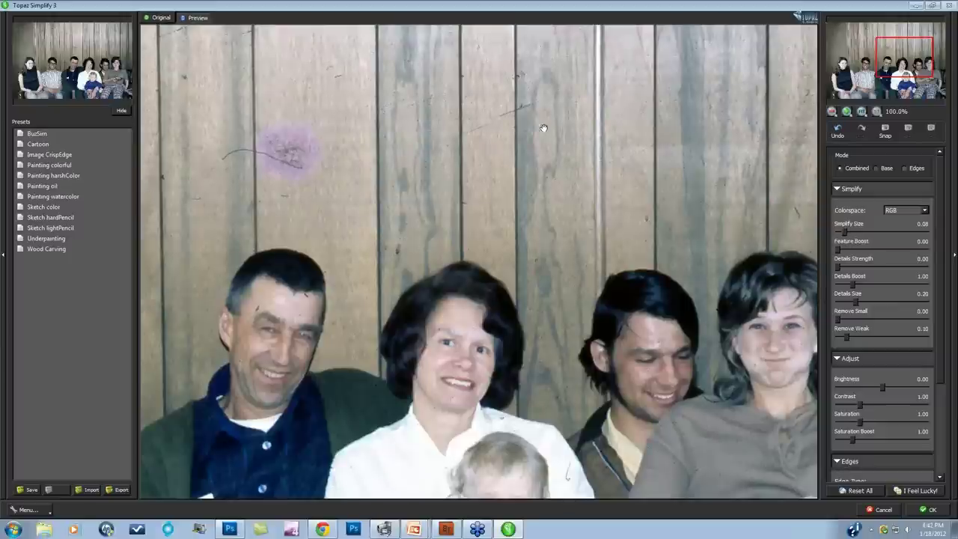
pyautogui.click(627, 172)
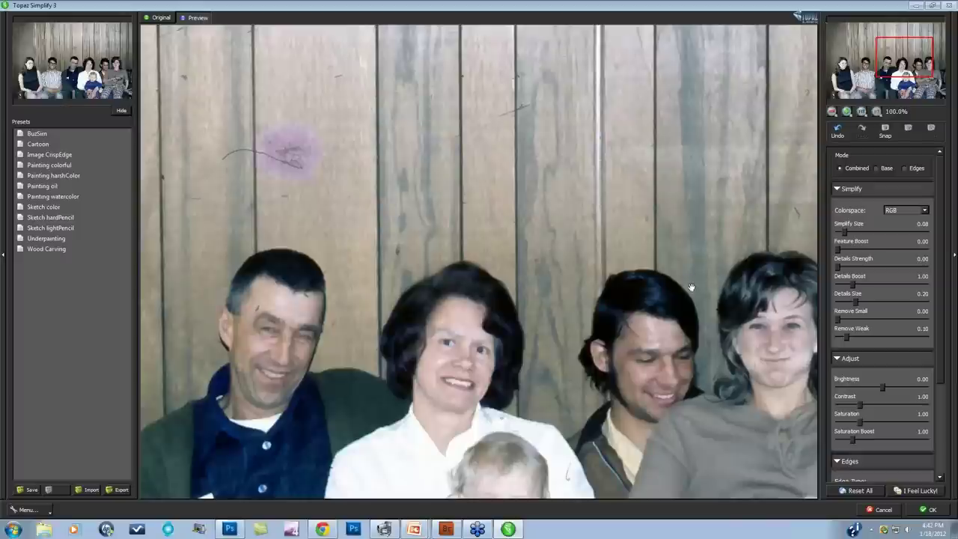
pyautogui.click(927, 512)
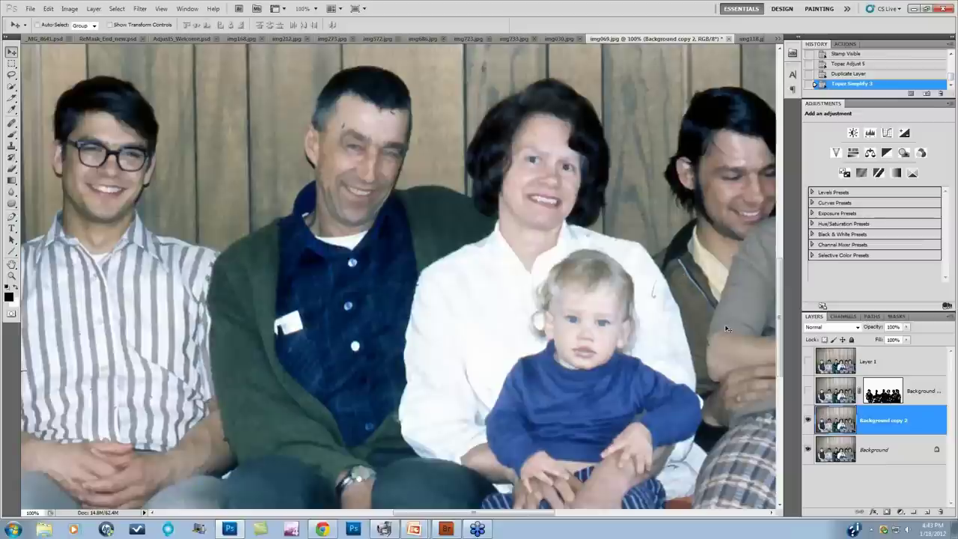
# Step: Compare the simplified layer with the original Background and examine the people and wood-paneled wall for remaining scratches and marks
pyautogui.click(808, 422)
pyautogui.click(808, 422)
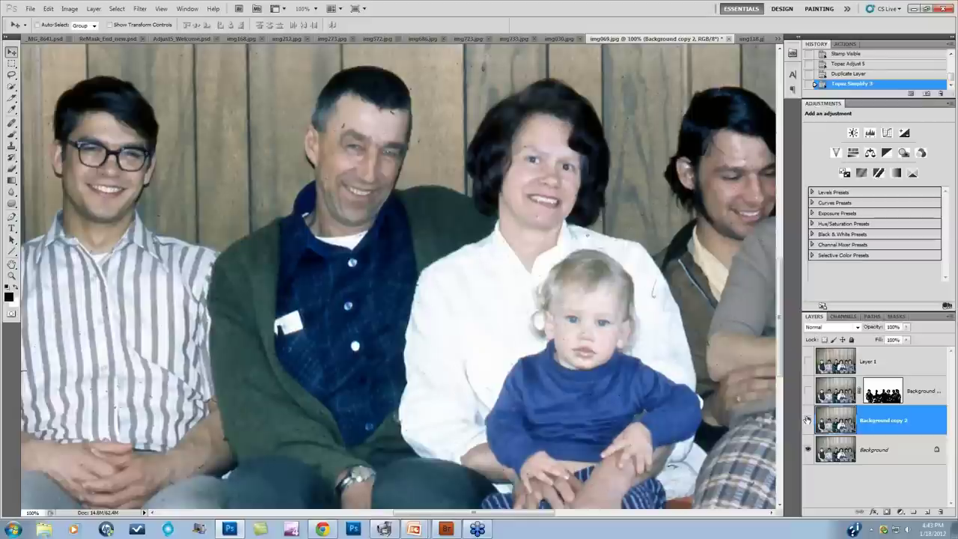
pyautogui.scroll(5, 657, 367)
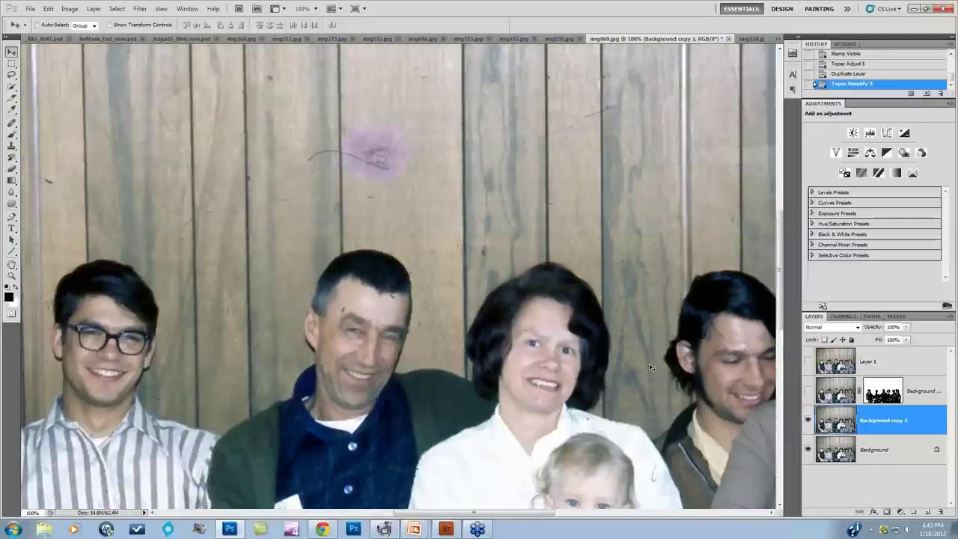
pyautogui.scroll(-2, 651, 367)
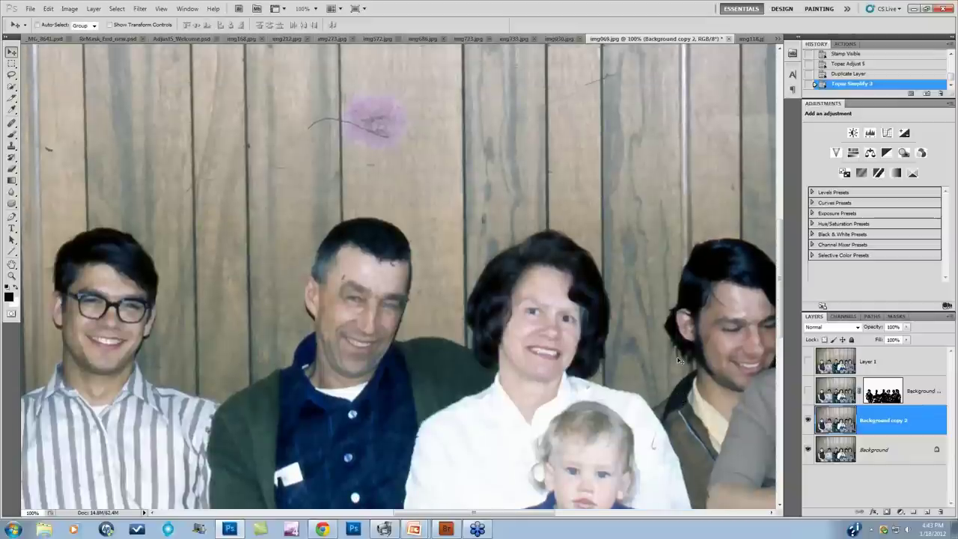
pyautogui.scroll(5, 679, 361)
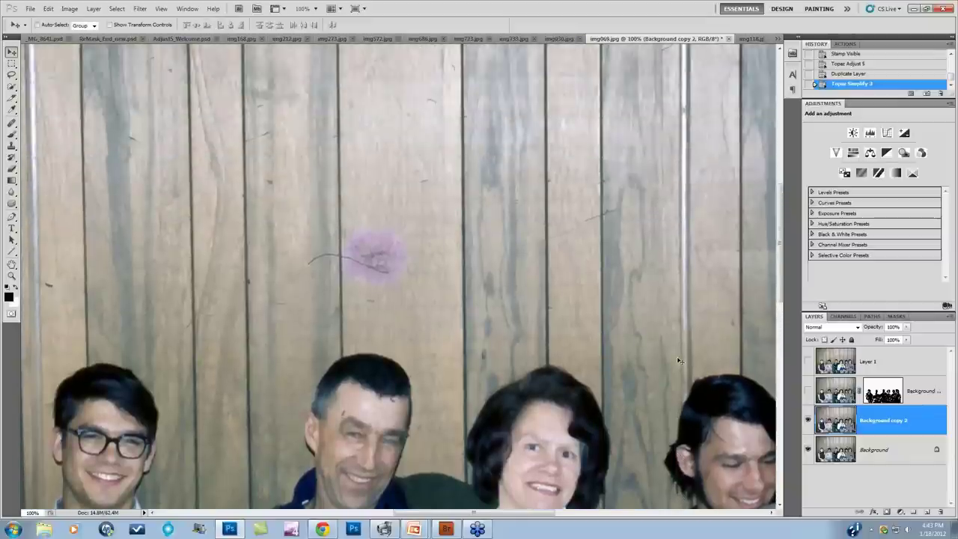
pyautogui.scroll(2, 679, 361)
pyautogui.moveTo(473, 513); pyautogui.dragTo(375, 500)
pyautogui.scroll(1, 80, 94)
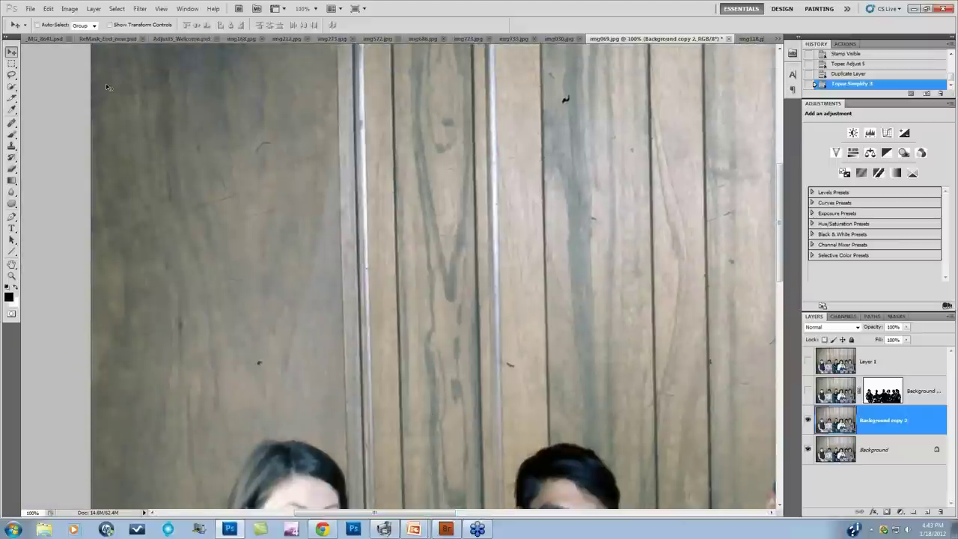
# Step: Use the Healing Brush at size 20 to remove the fine scratches from the dark wood panel above the woman
pyautogui.click(12, 122)
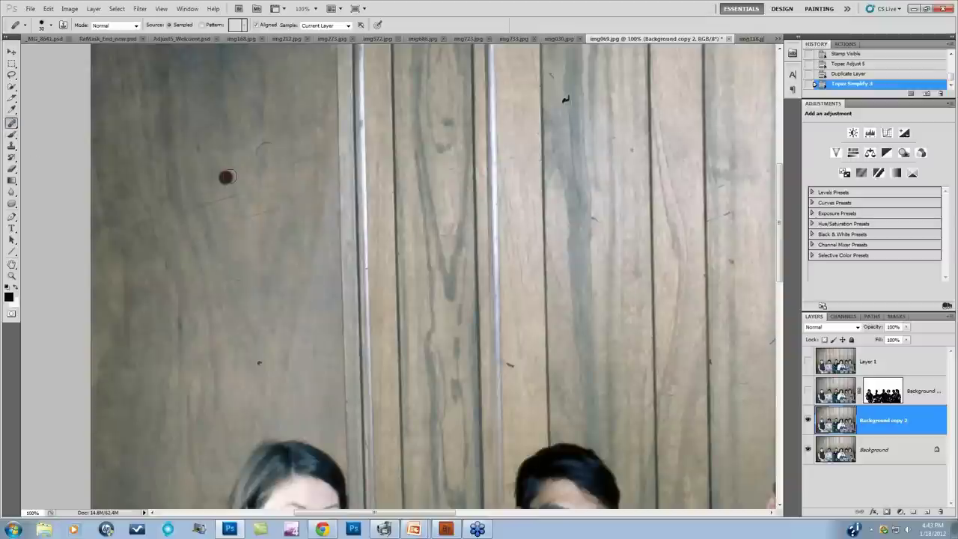
pyautogui.click(240, 226)
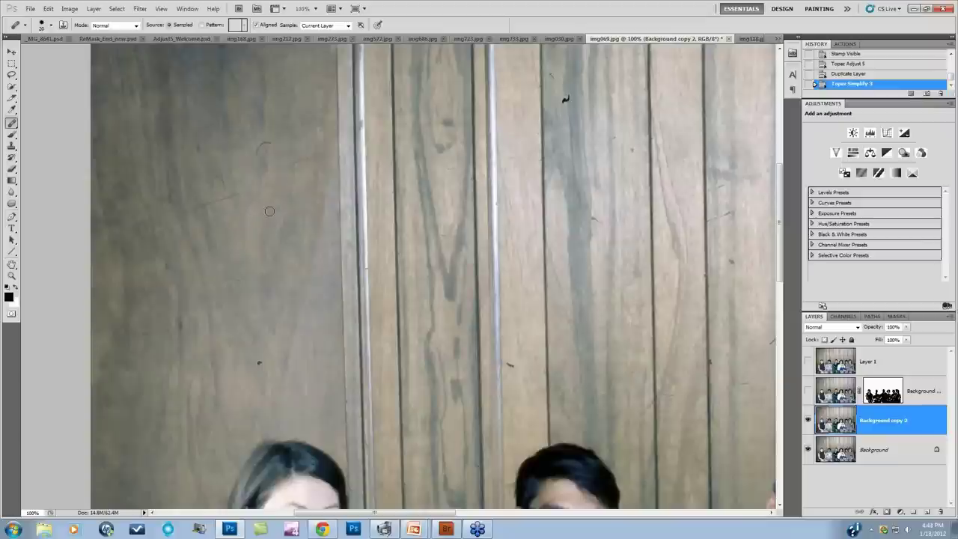
pyautogui.click(296, 204)
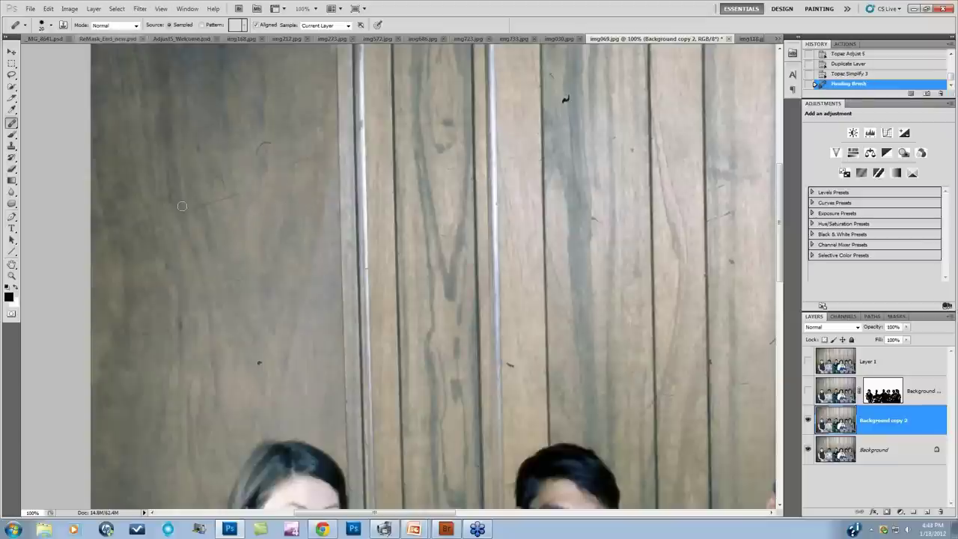
pyautogui.click(279, 181)
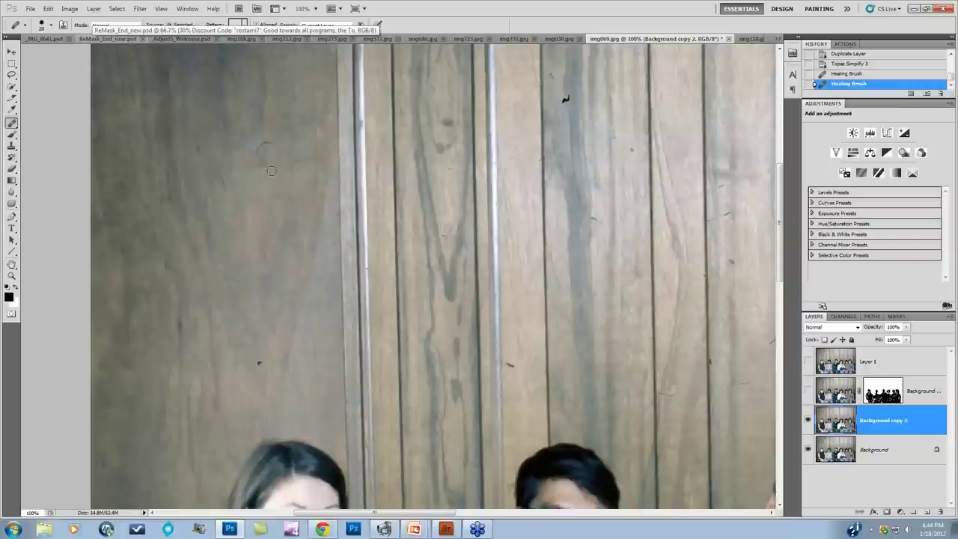
pyautogui.click(323, 155)
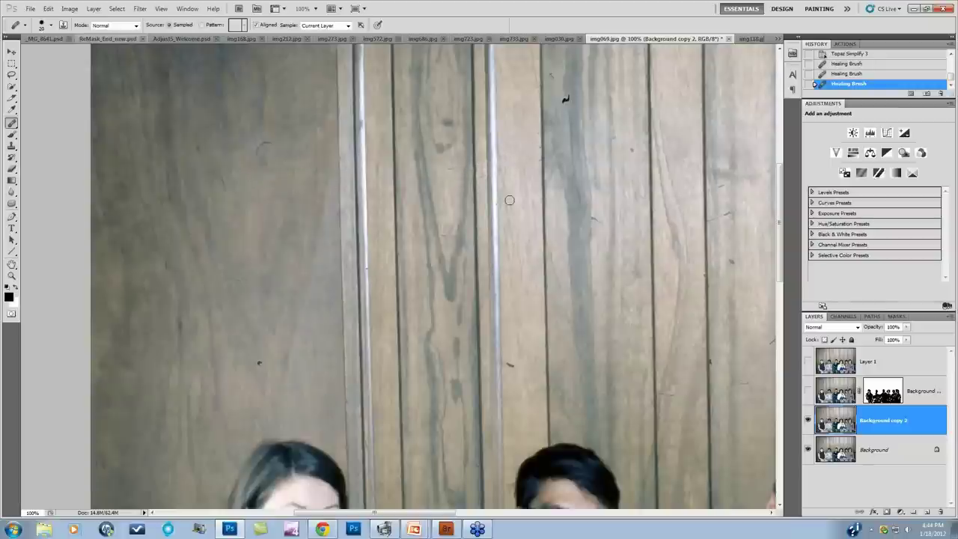
# Step: Heal the black speck and small dark marks on the lighter wood panels above the young man
pyautogui.click(565, 99)
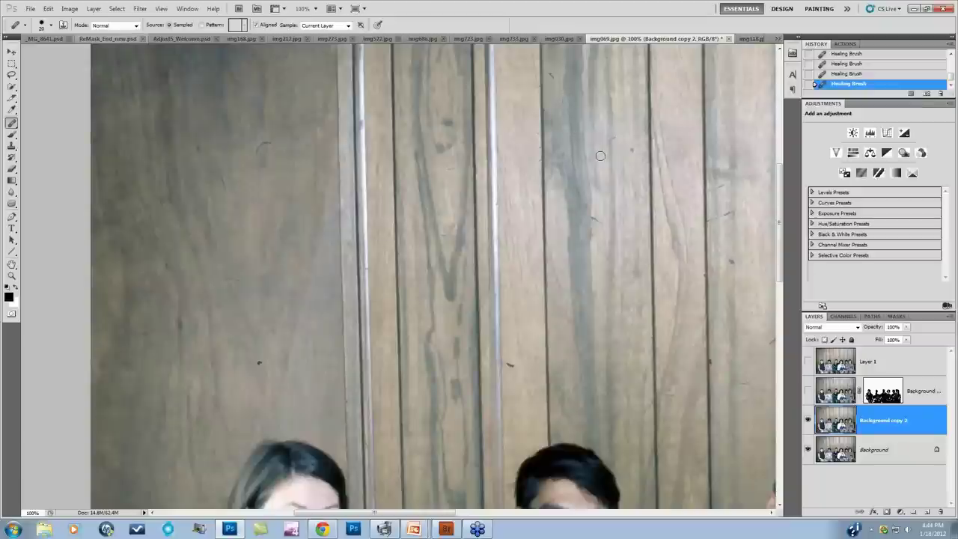
pyautogui.click(596, 219)
pyautogui.click(510, 365)
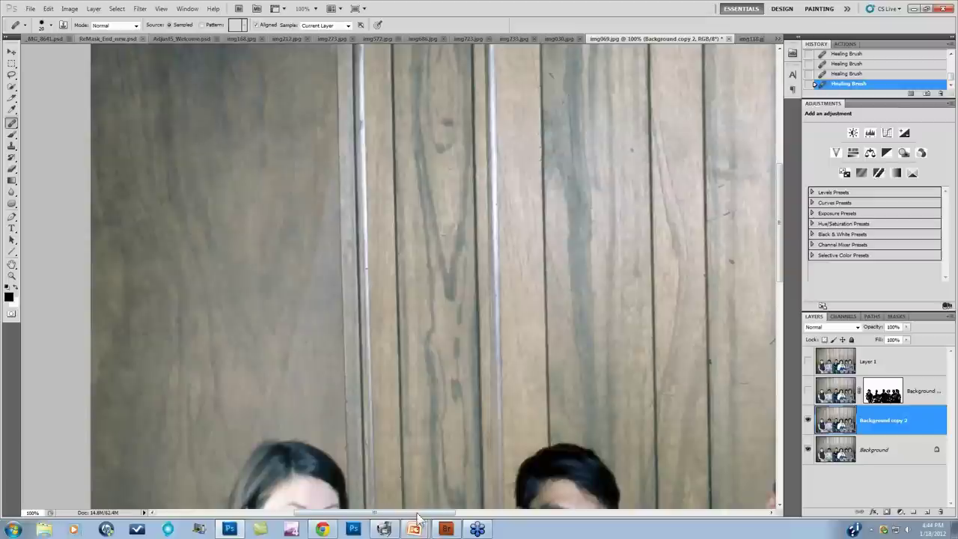
# Step: Heal the purple stain and scratch above the older man with a size 175 Healing Brush, sampling clean paneling just above it
pyautogui.moveTo(409, 514); pyautogui.dragTo(505, 516)
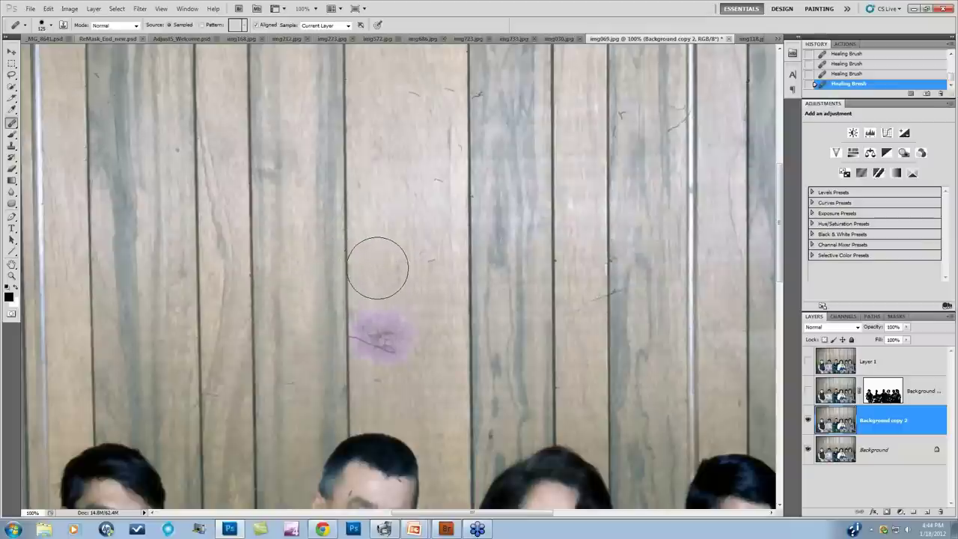
pyautogui.press(']')
pyautogui.press(']')
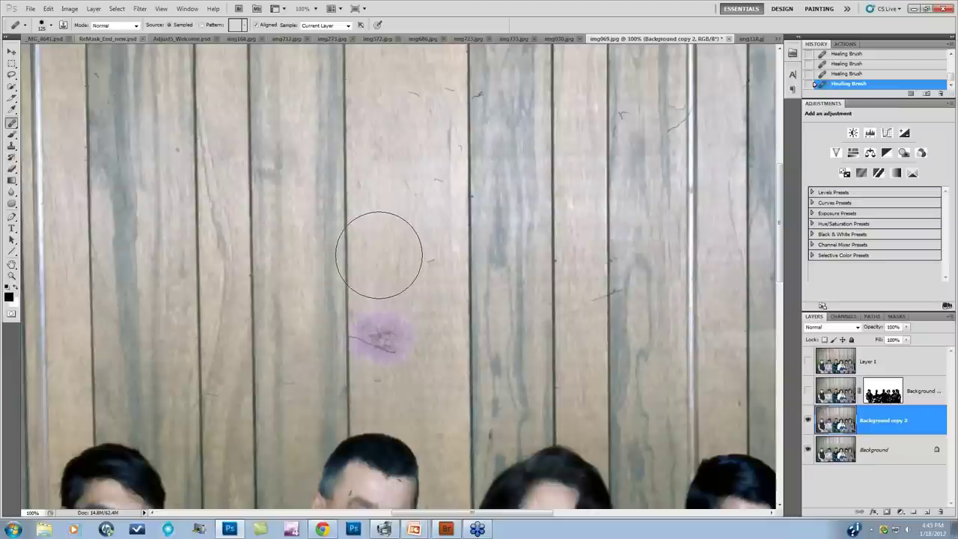
pyautogui.press('[')
pyautogui.press('[')
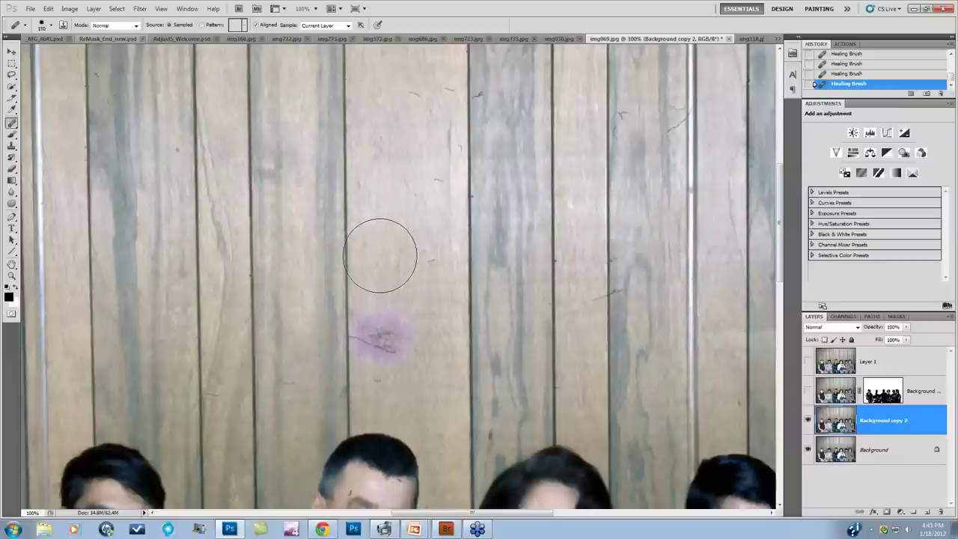
pyautogui.keyDown('alt'); pyautogui.click(380, 257); pyautogui.keyUp('alt')
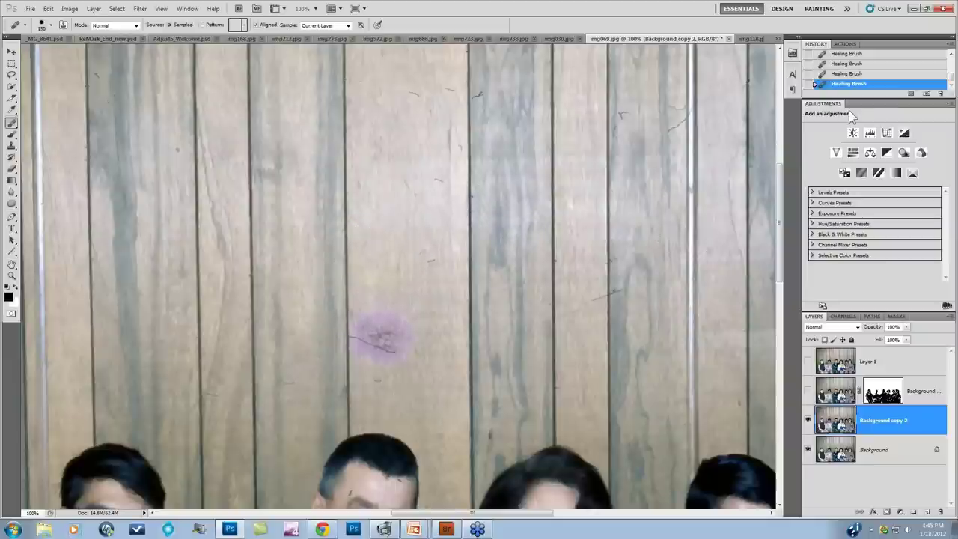
pyautogui.hotkey('ctrl', 'z')
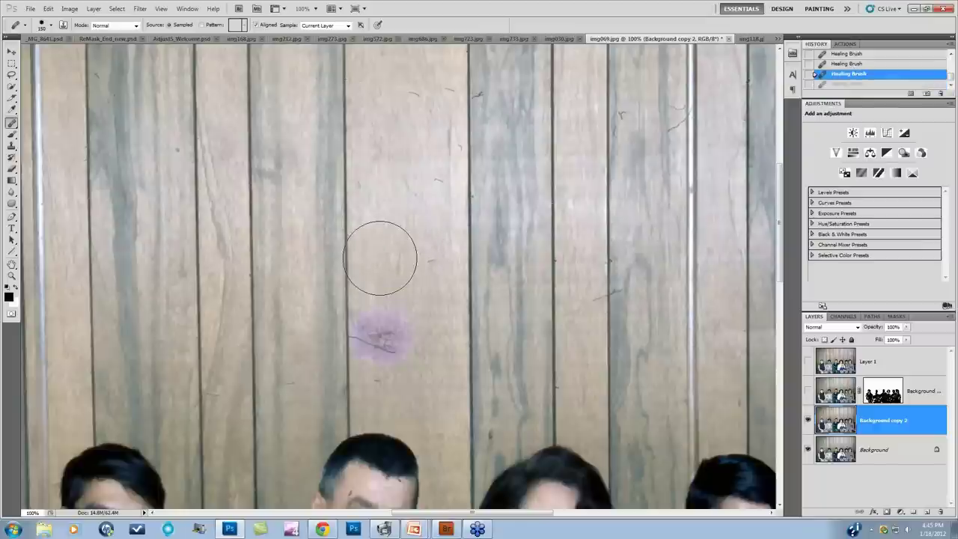
pyautogui.press(']')
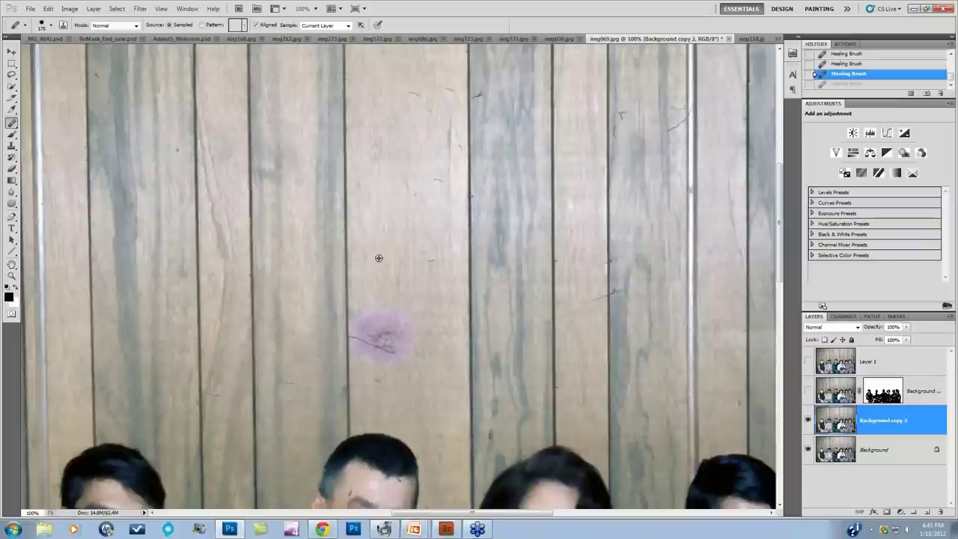
pyautogui.moveTo(379, 257); pyautogui.dragTo(380, 331)
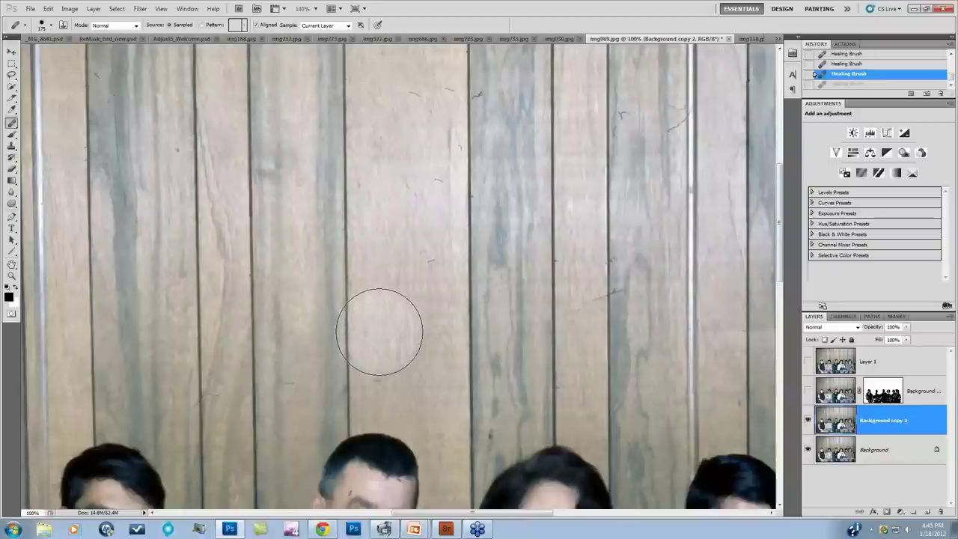
pyautogui.click(379, 331)
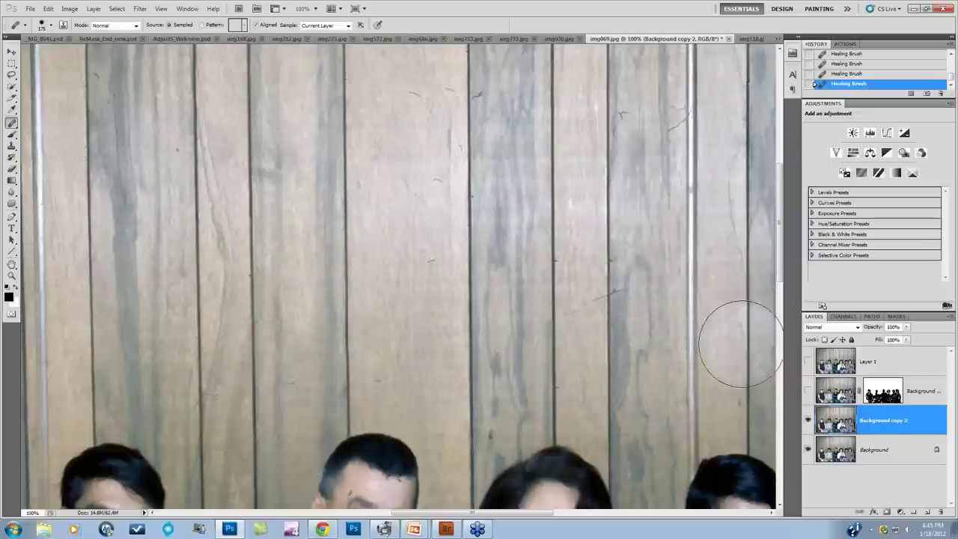
# Step: Compare the wall before and after healing the purple stain, and examine the paneling for remaining scratches
pyautogui.click(850, 74)
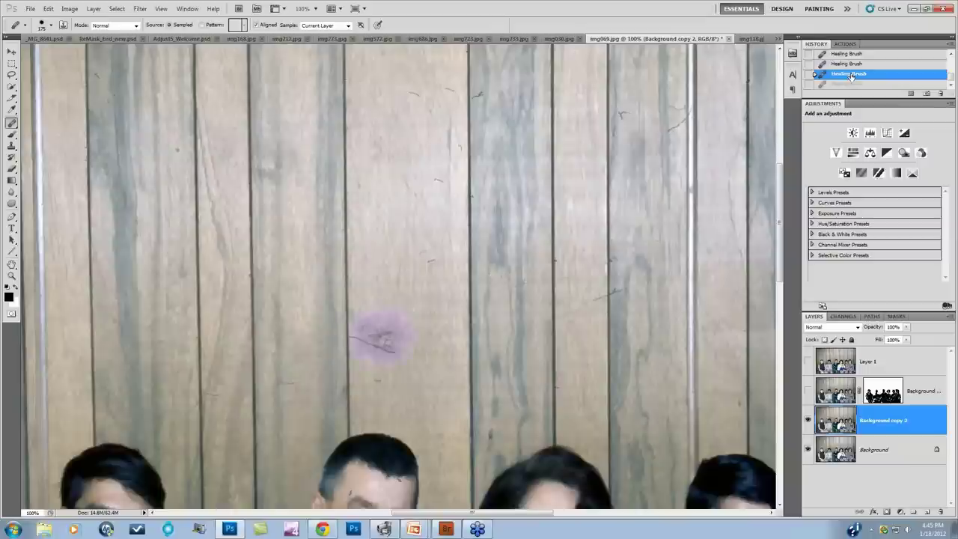
pyautogui.click(852, 84)
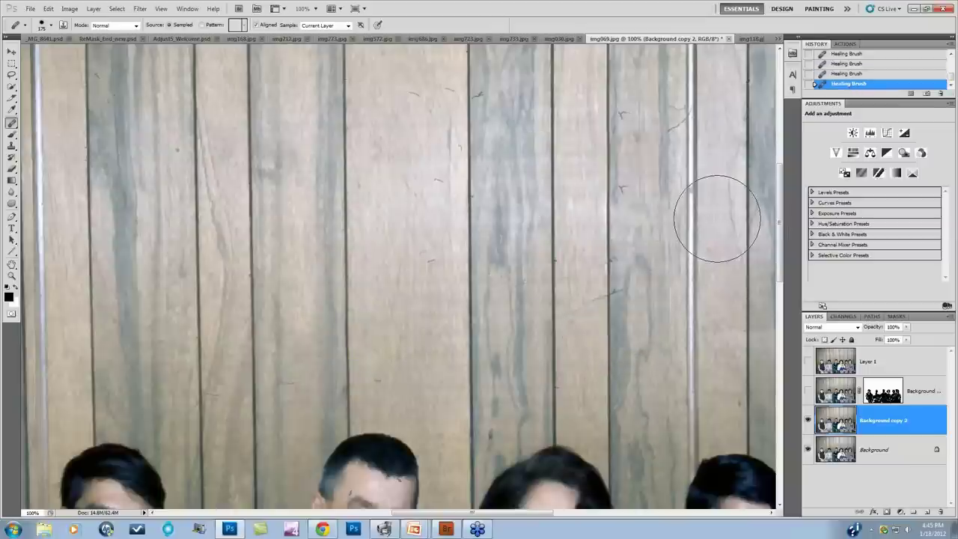
pyautogui.scroll(3, 414, 188)
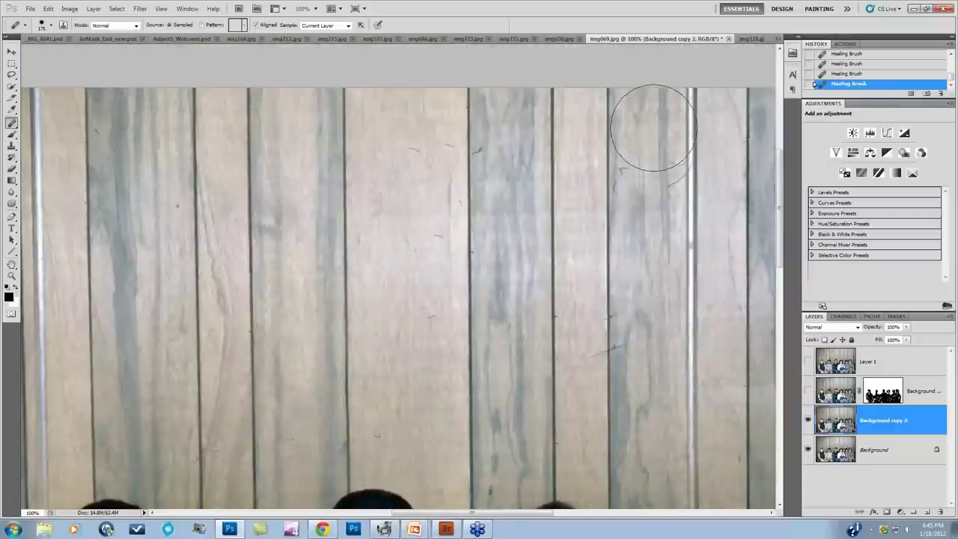
pyautogui.scroll(-5, 662, 264)
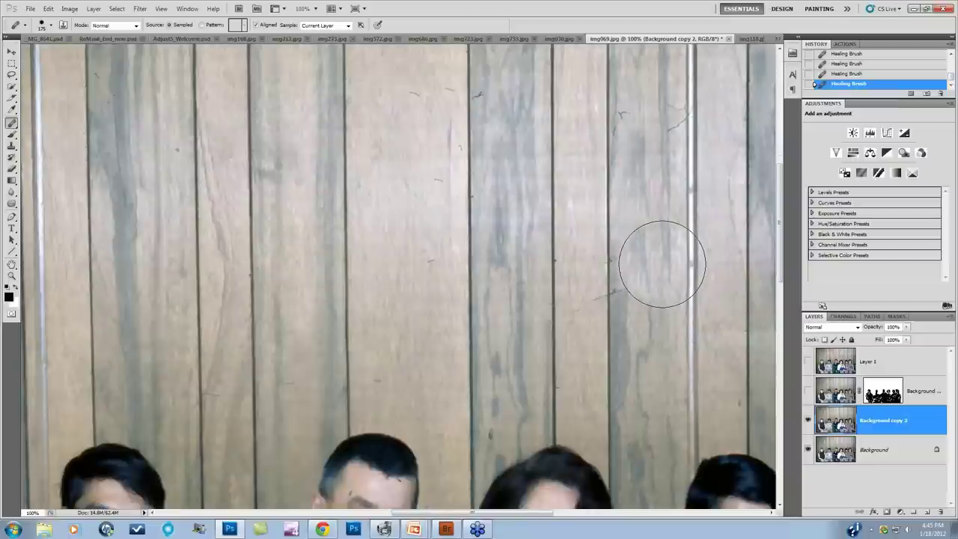
# Step: Add a layer mask that reveals all to the simplified Background copy 2 layer
pyautogui.scroll(-10, 524, 456)
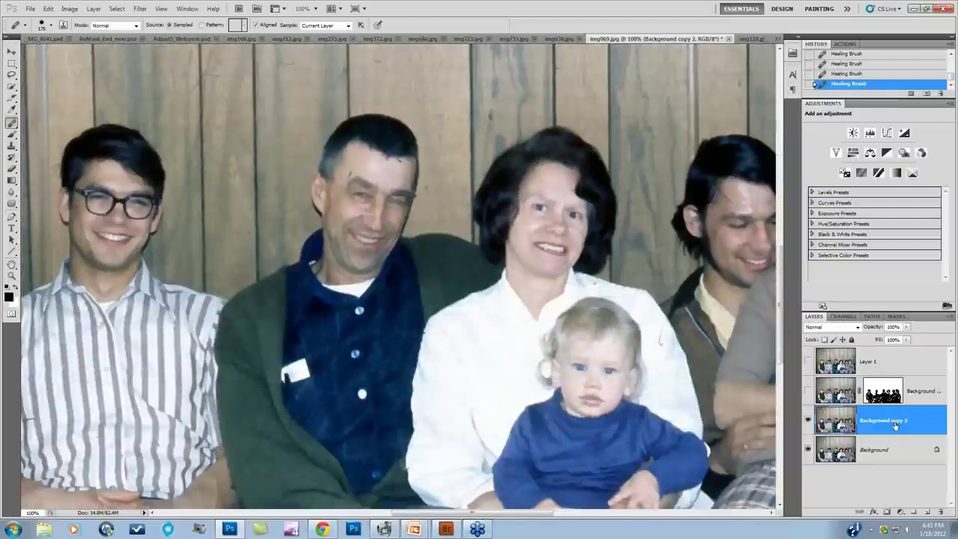
pyautogui.click(94, 9)
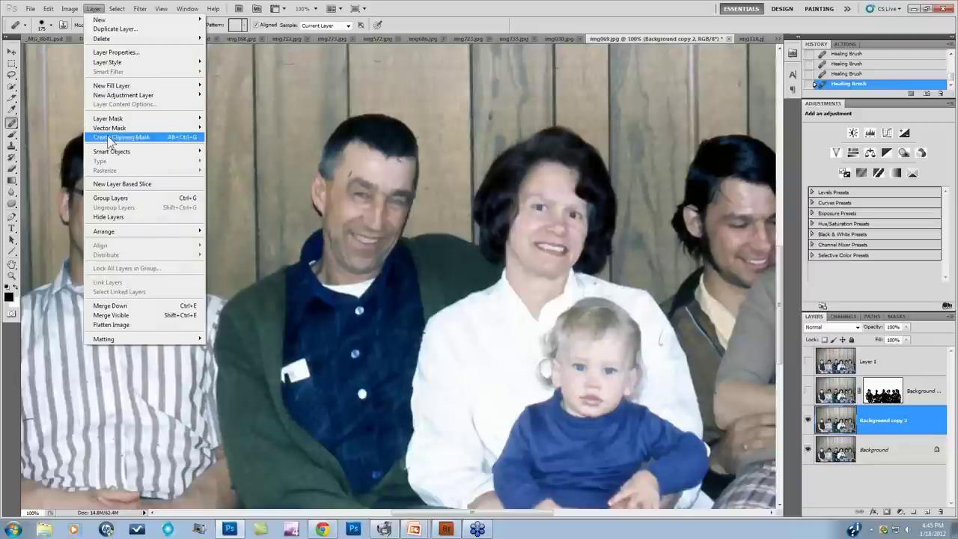
pyautogui.moveTo(179, 120)
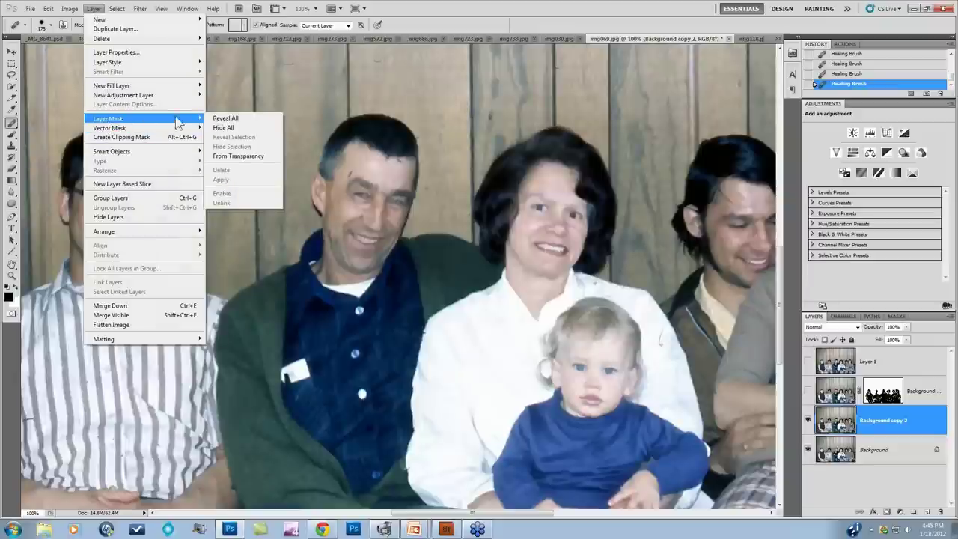
pyautogui.click(229, 119)
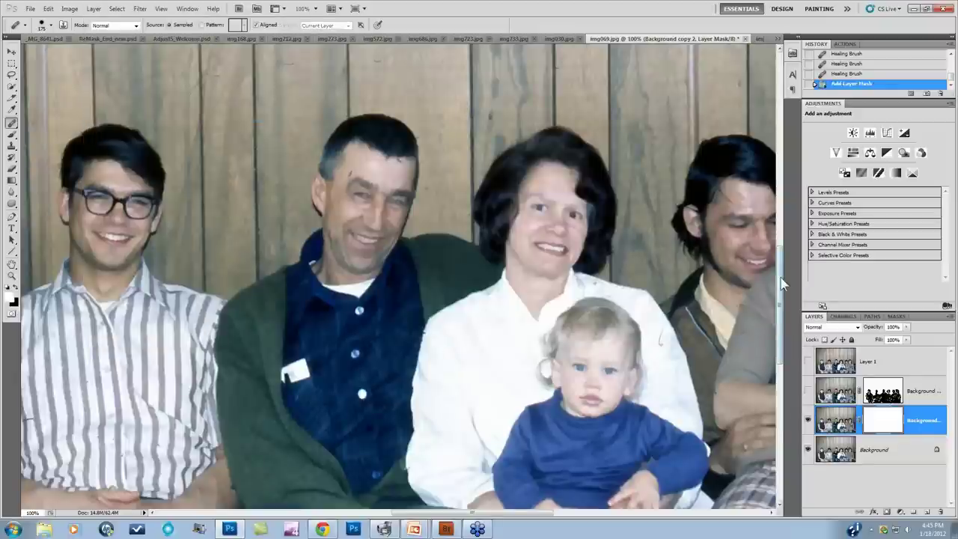
# Step: Paint black on the layer mask with a size 150 Brush over the woman and the young man in the striped shirt
pyautogui.moveTo(781, 283)
pyautogui.mouseDown()
pyautogui.moveTo(781, 326)
pyautogui.moveTo(780, 298)
pyautogui.mouseUp()
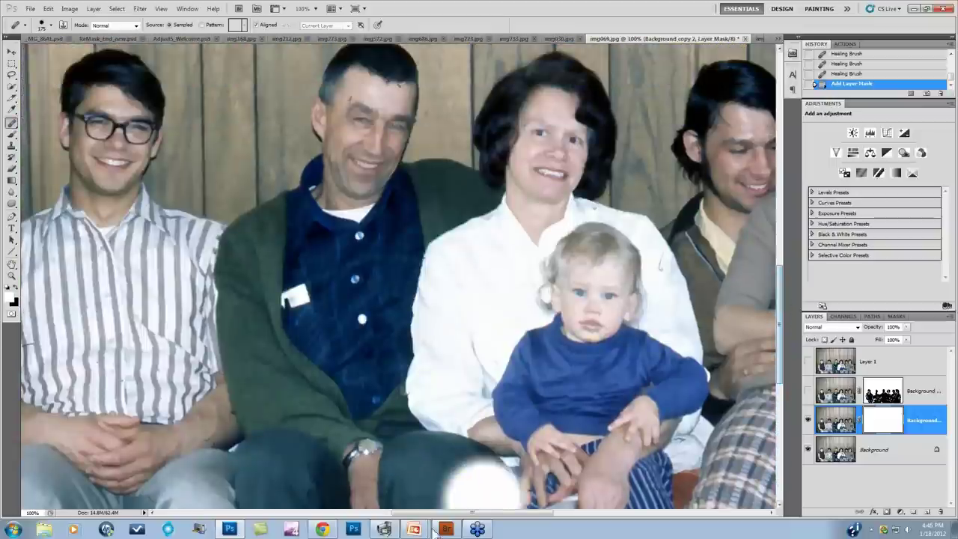
pyautogui.moveTo(474, 513); pyautogui.dragTo(389, 516)
pyautogui.moveTo(781, 328); pyautogui.dragTo(781, 322)
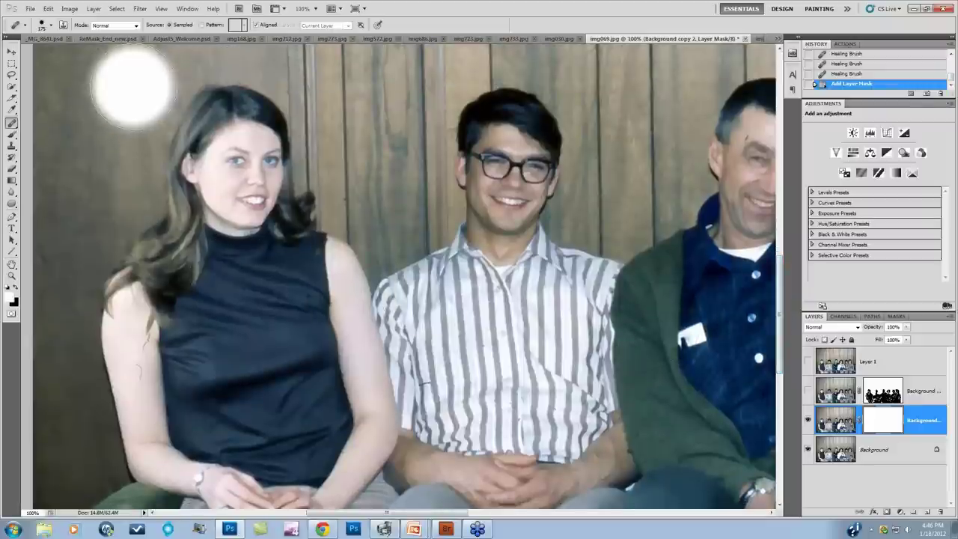
pyautogui.click(12, 135)
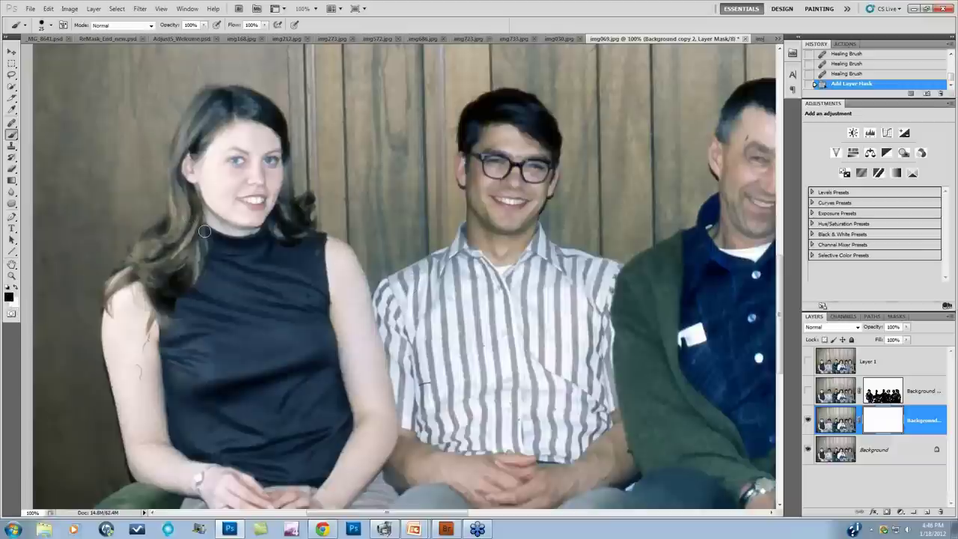
pyautogui.press(']')
pyautogui.press(']')
pyautogui.press(']')
pyautogui.press(']')
pyautogui.press(']')
pyautogui.press(']')
pyautogui.press(']')
pyautogui.press(']')
pyautogui.press(']')
pyautogui.press(']')
pyautogui.press(']')
pyautogui.press('[')
pyautogui.moveTo(224, 162)
pyautogui.mouseDown()
pyautogui.moveTo(242, 142)
pyautogui.moveTo(249, 161)
pyautogui.moveTo(239, 184)
pyautogui.mouseUp()
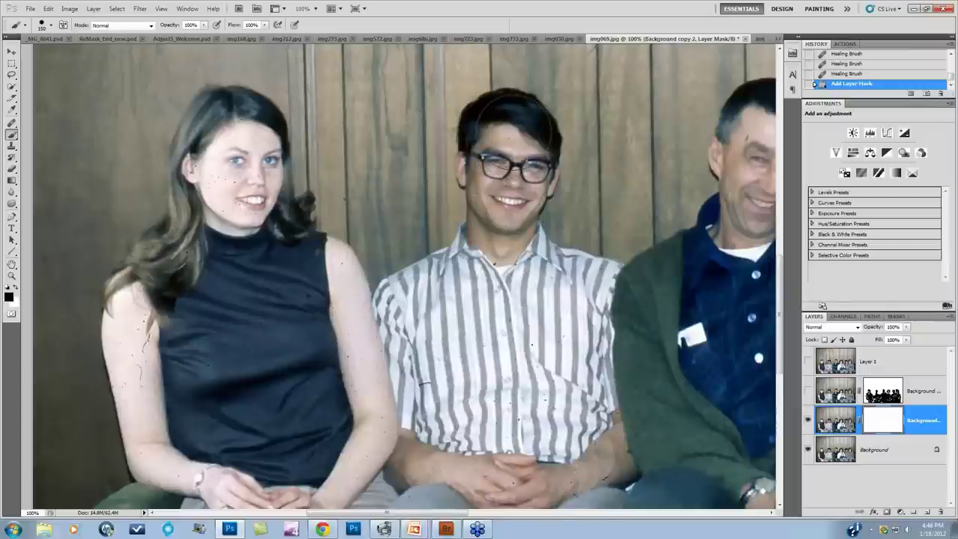
pyautogui.moveTo(502, 297)
pyautogui.mouseDown()
pyautogui.moveTo(586, 324)
pyautogui.moveTo(482, 388)
pyautogui.moveTo(382, 404)
pyautogui.moveTo(3, 406)
pyautogui.mouseUp()
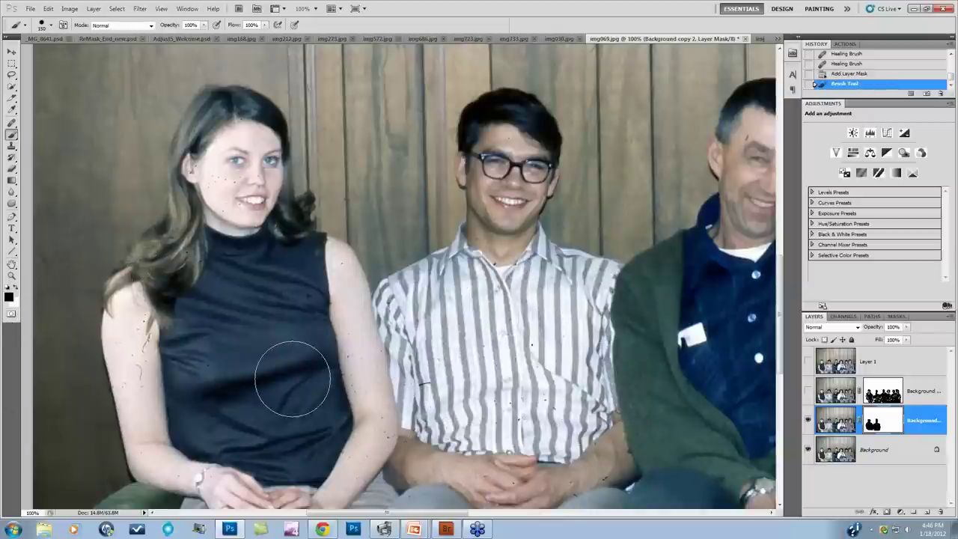
# Step: Paint white on the mask with a small Brush over the dust specks on the woman's wrist, forearm and face
pyautogui.click(15, 288)
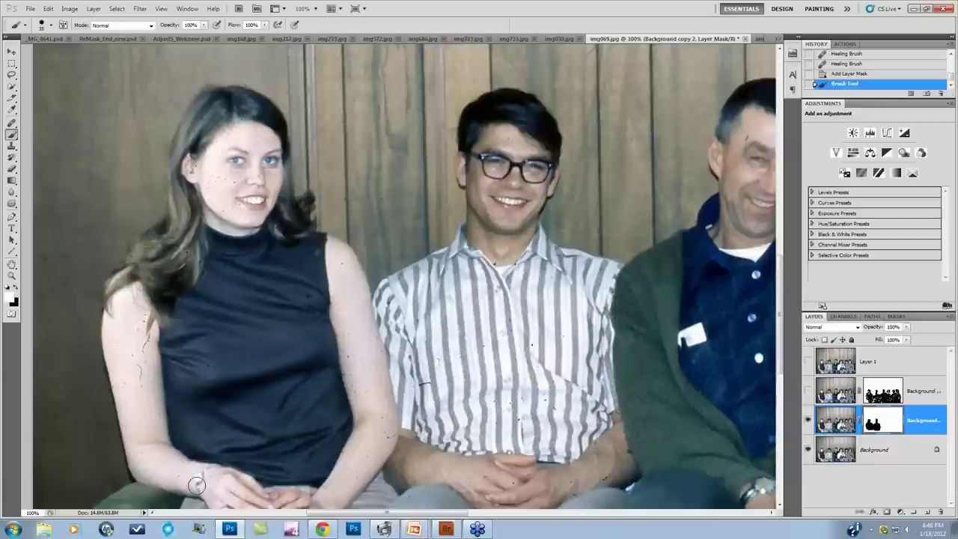
pyautogui.press('[')
pyautogui.press('[')
pyautogui.press('[')
pyautogui.click(182, 466)
pyautogui.click(148, 454)
pyautogui.click(233, 183)
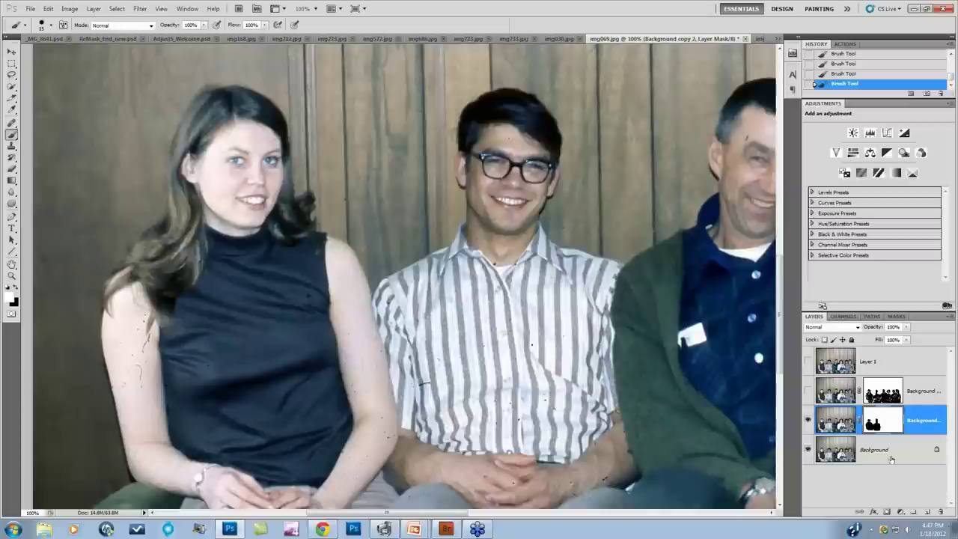
# Step: Compare the masked, simplified layer with the original Background by toggling its visibility
pyautogui.click(808, 420)
pyautogui.click(808, 421)
pyautogui.scroll(-1, 405, 279)
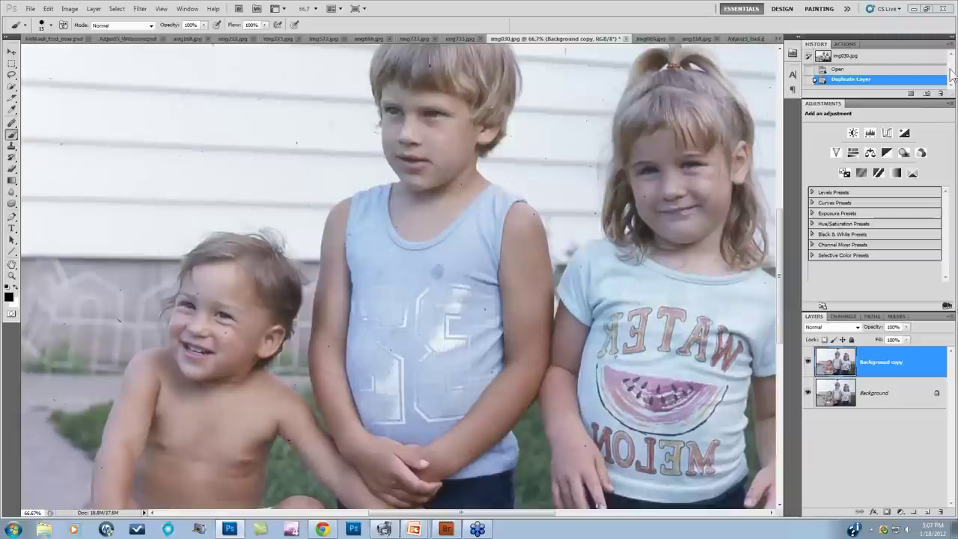
# Step: Switch to the img015.jpg document and return it to its originally opened history state
pyautogui.click(778, 39)
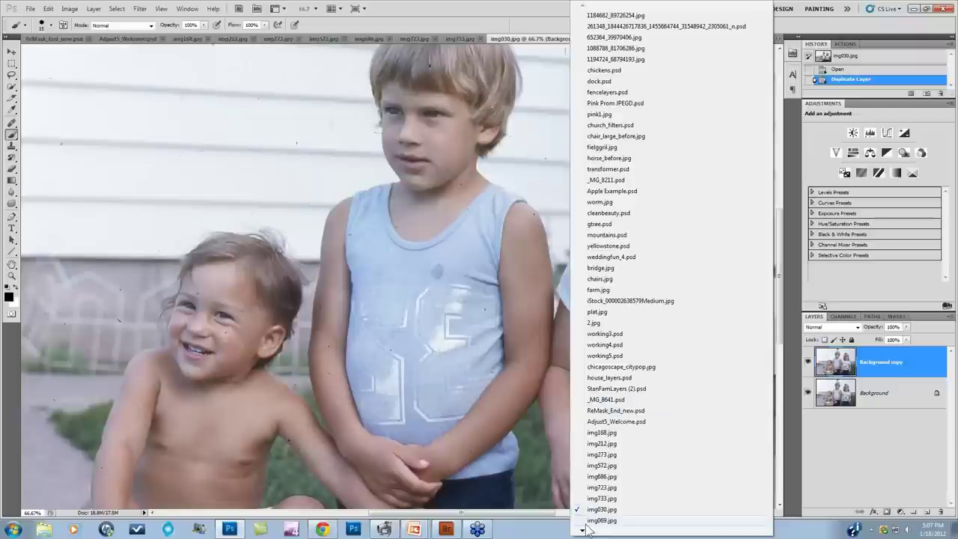
pyautogui.moveTo(583, 531)
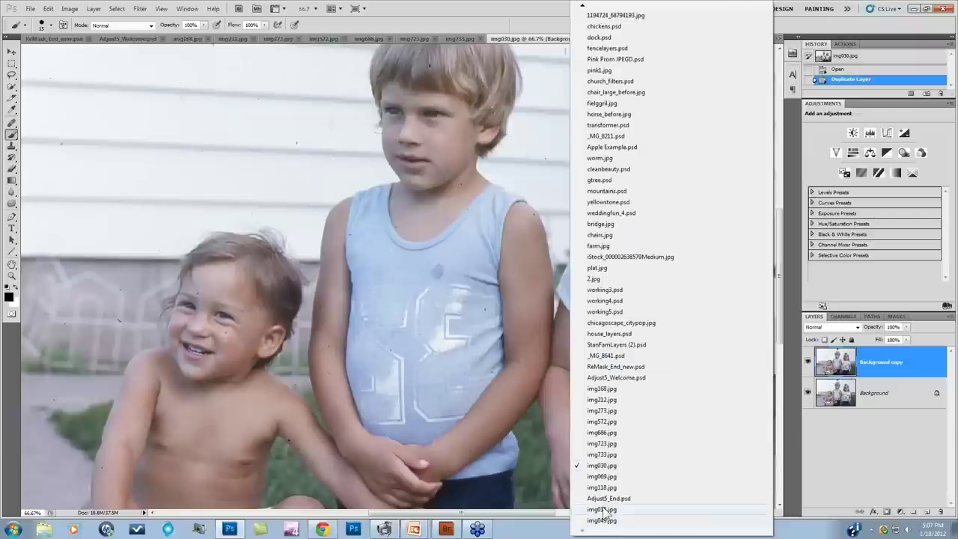
pyautogui.click(605, 509)
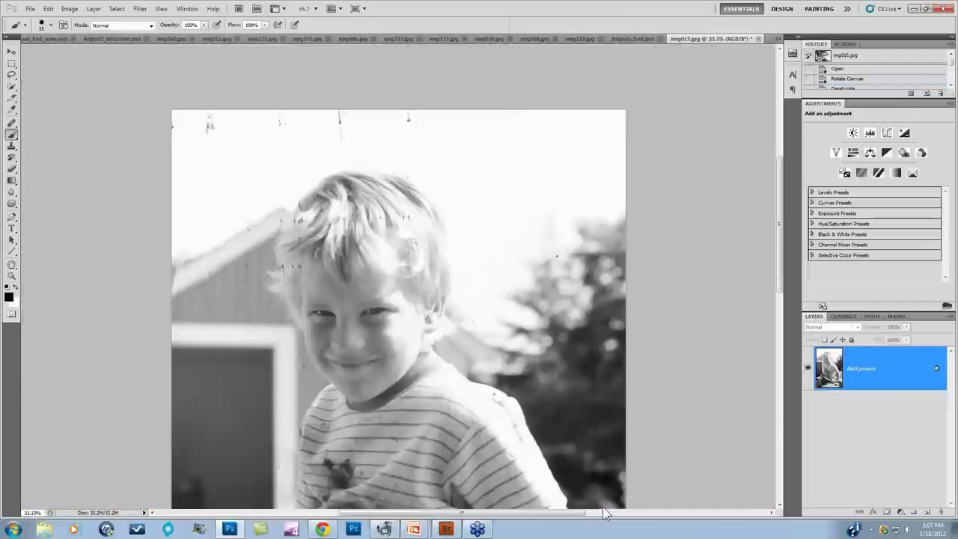
pyautogui.click(838, 69)
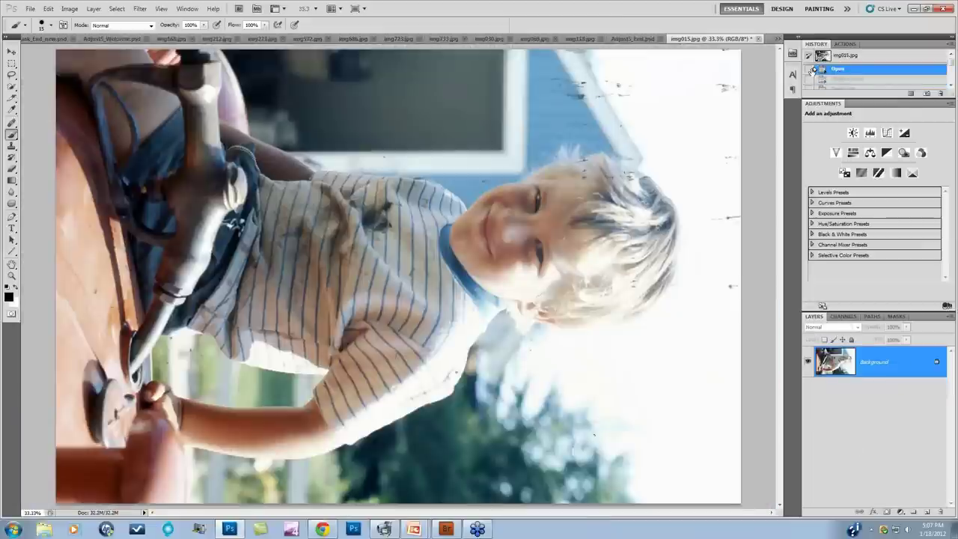
# Step: Restore img015.jpg to its Rotate Canvas history state so the photo of the boy is upright
pyautogui.click(842, 79)
pyautogui.scroll(3, 398, 276)
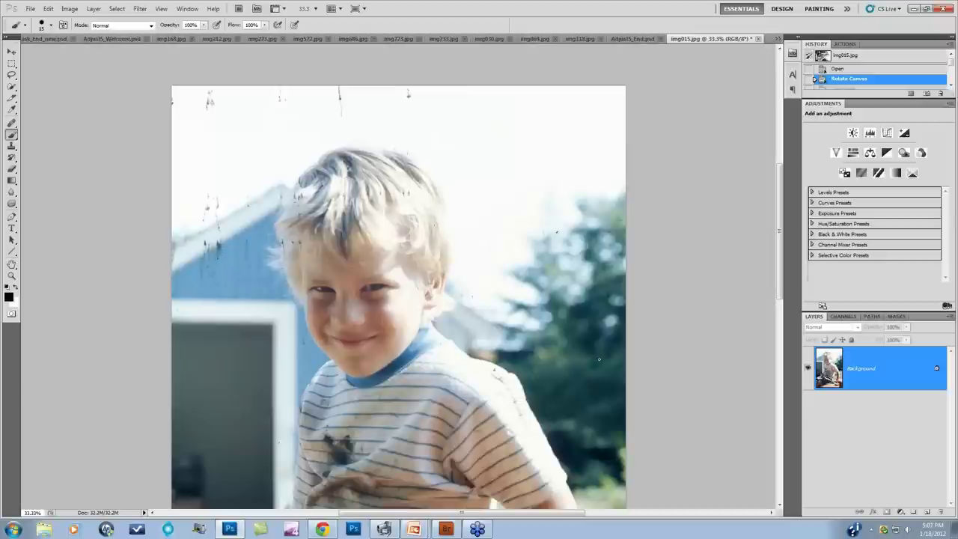
pyautogui.scroll(-2, 952, 83)
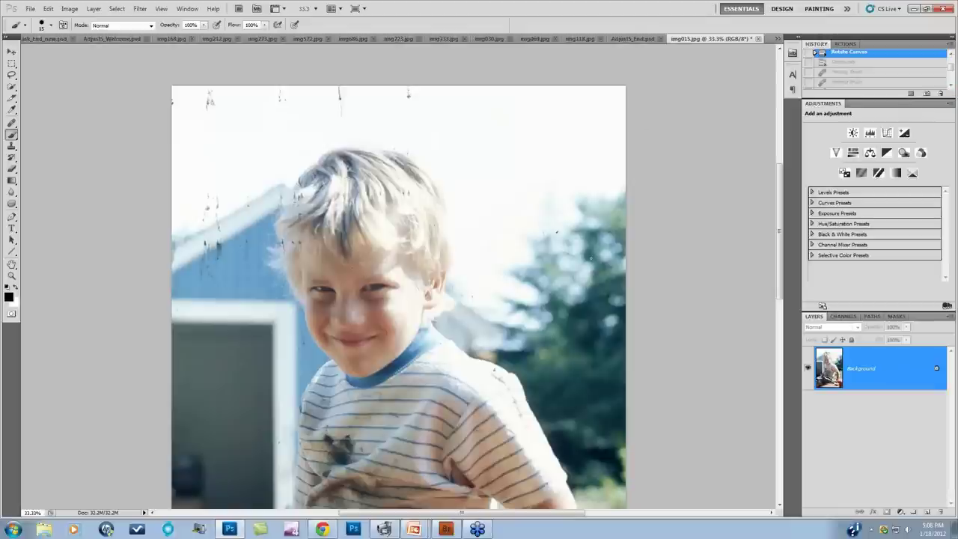
# Step: Remove the dark scratches and specks from the blue building, its roof edge and the sky above with a size 100 Healing Brush
pyautogui.click(14, 125)
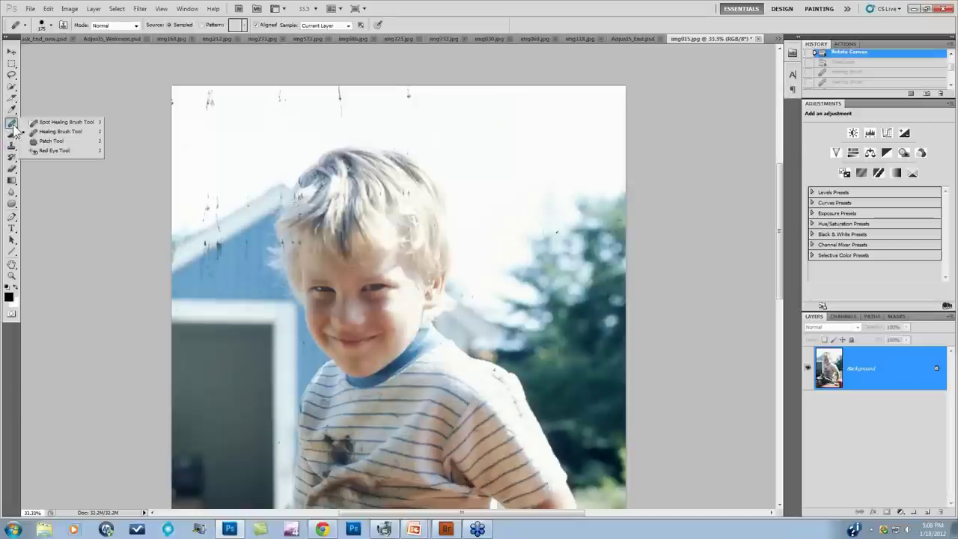
pyautogui.click(60, 131)
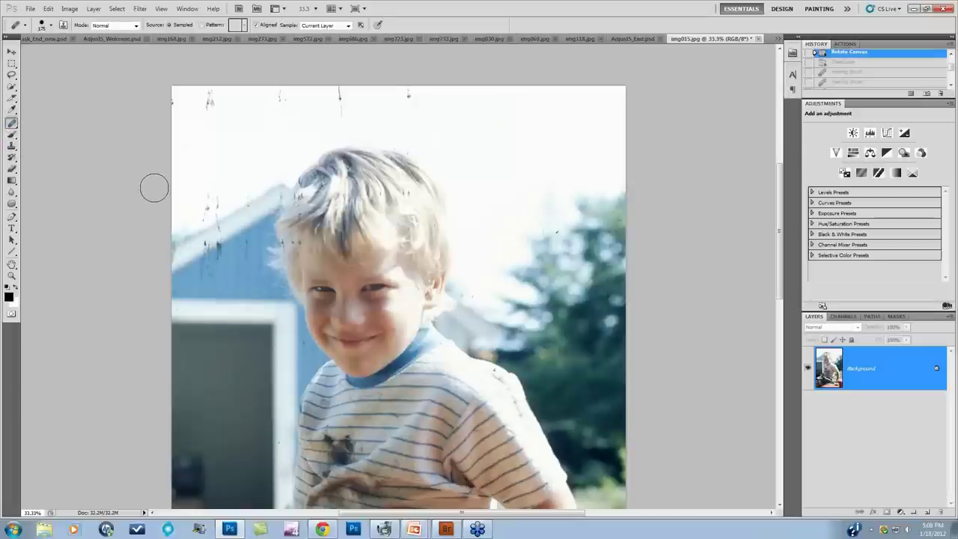
pyautogui.press('[')
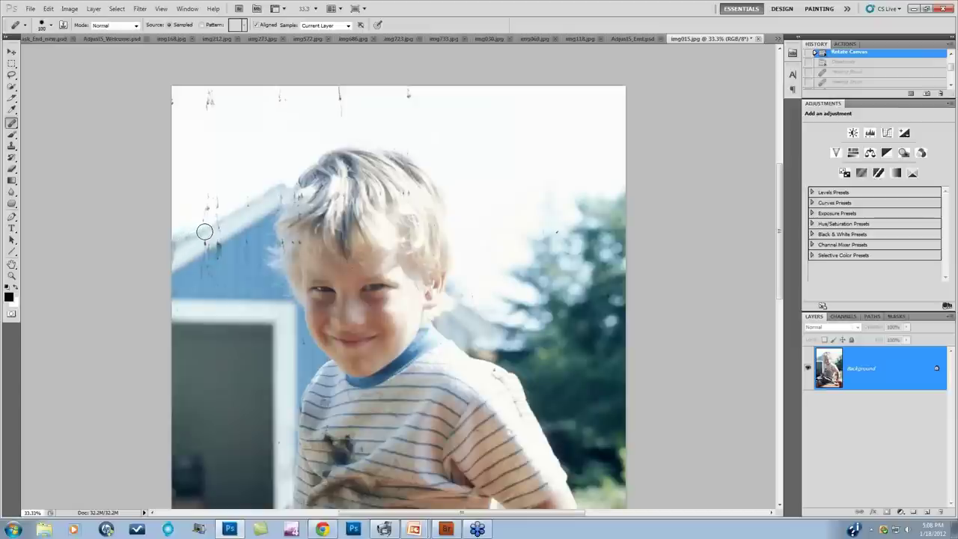
pyautogui.moveTo(211, 249); pyautogui.dragTo(206, 246)
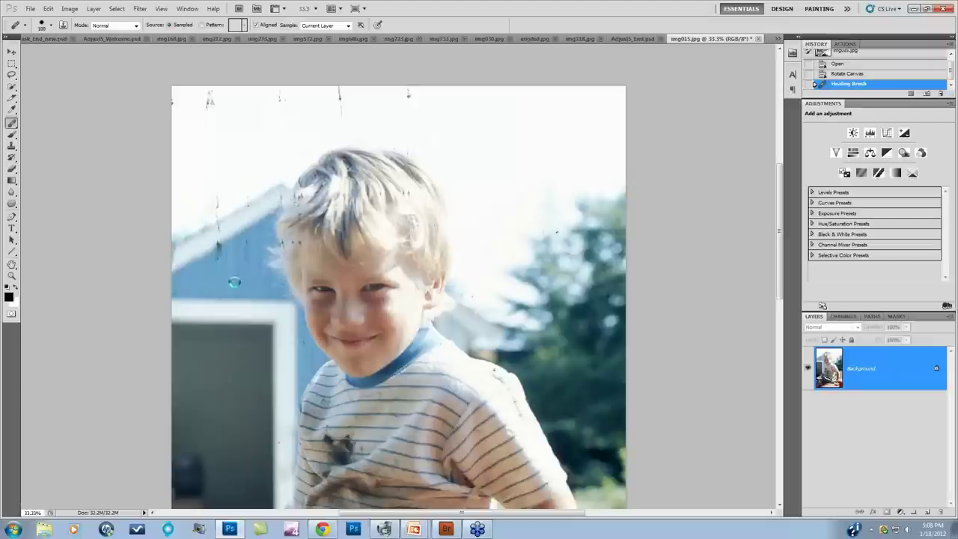
pyautogui.click(234, 282)
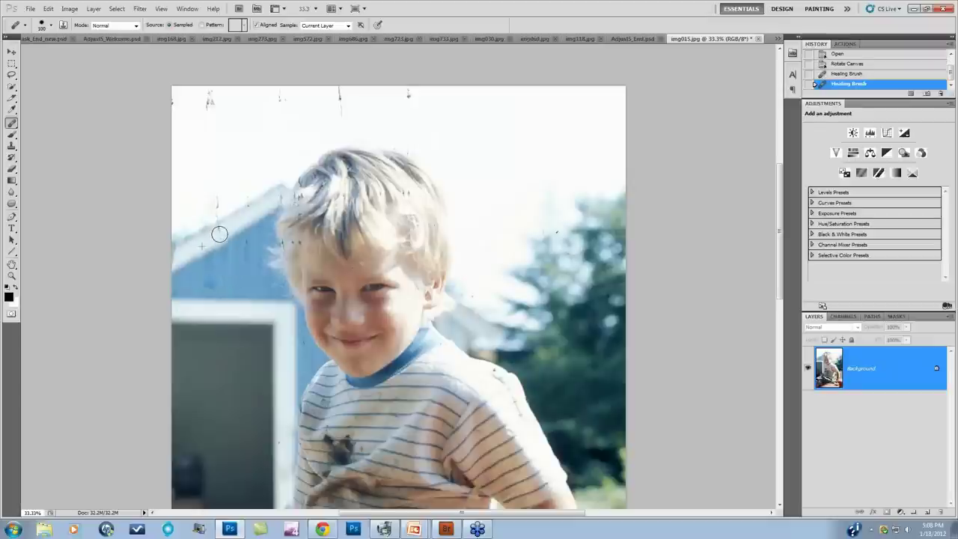
pyautogui.click(250, 312)
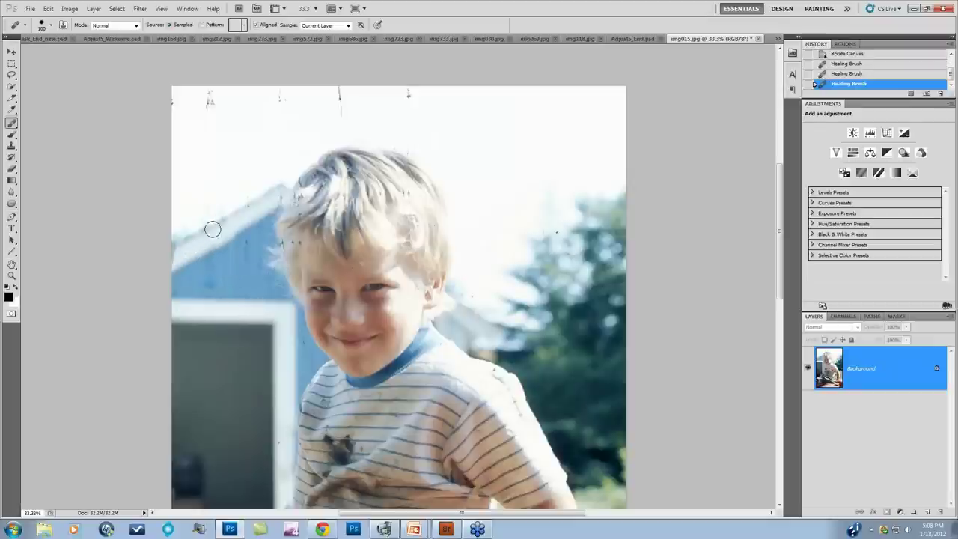
pyautogui.click(247, 204)
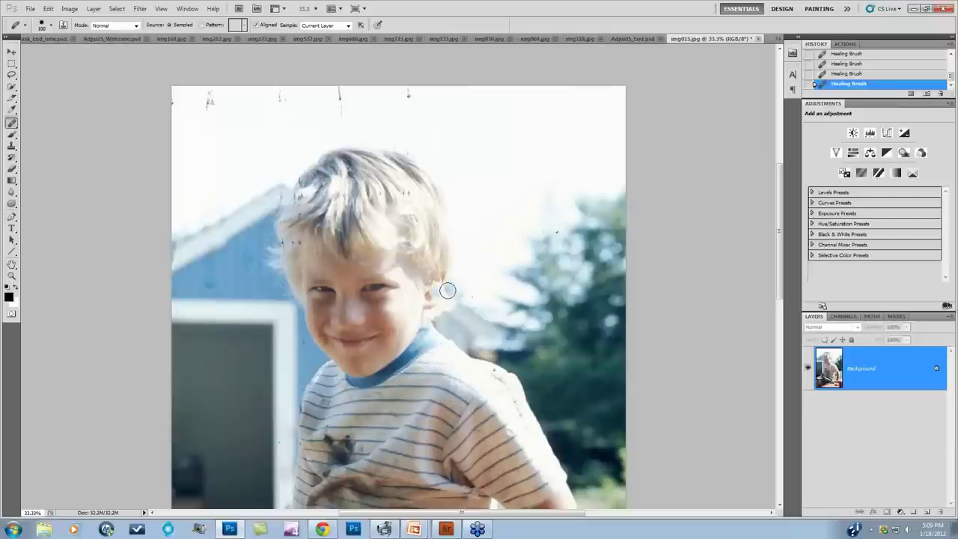
pyautogui.scroll(-2, 501, 299)
pyautogui.scroll(-1, 501, 300)
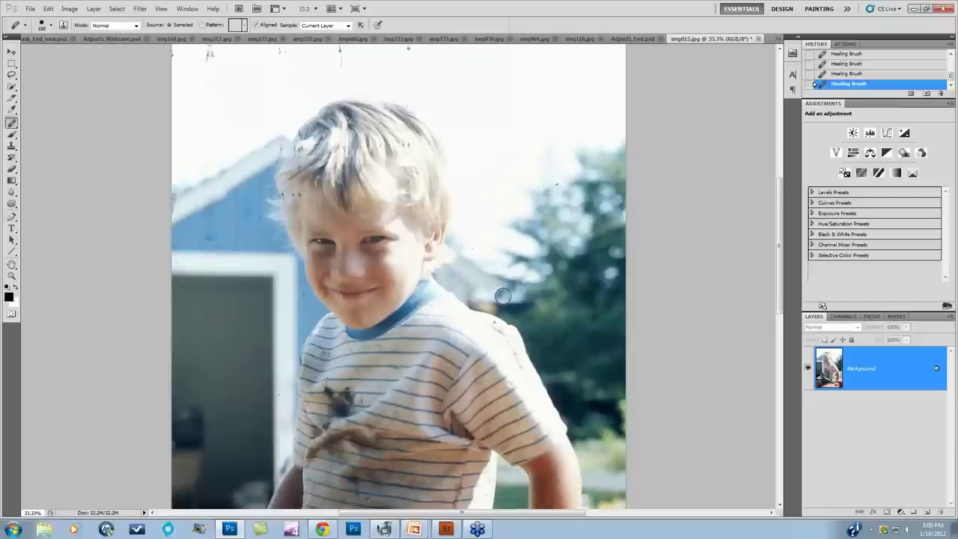